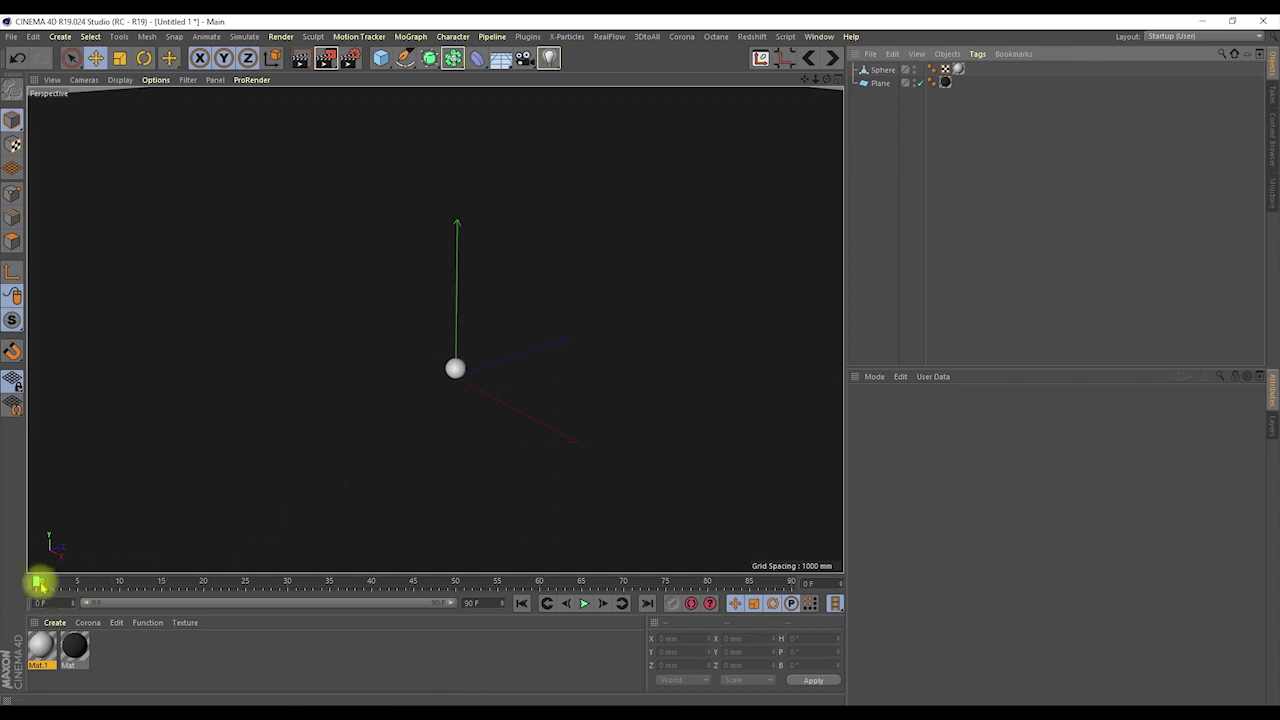
# - Select the Sphere to display its keyframes on the timeline
pyautogui.moveTo(34, 583)
pyautogui.mouseDown()
pyautogui.moveTo(398, 588)
pyautogui.moveTo(9, 600)
pyautogui.moveTo(580, 600)
pyautogui.moveTo(220, 608)
pyautogui.moveTo(474, 577)
pyautogui.moveTo(590, 592)
pyautogui.moveTo(35, 600)
pyautogui.mouseUp()
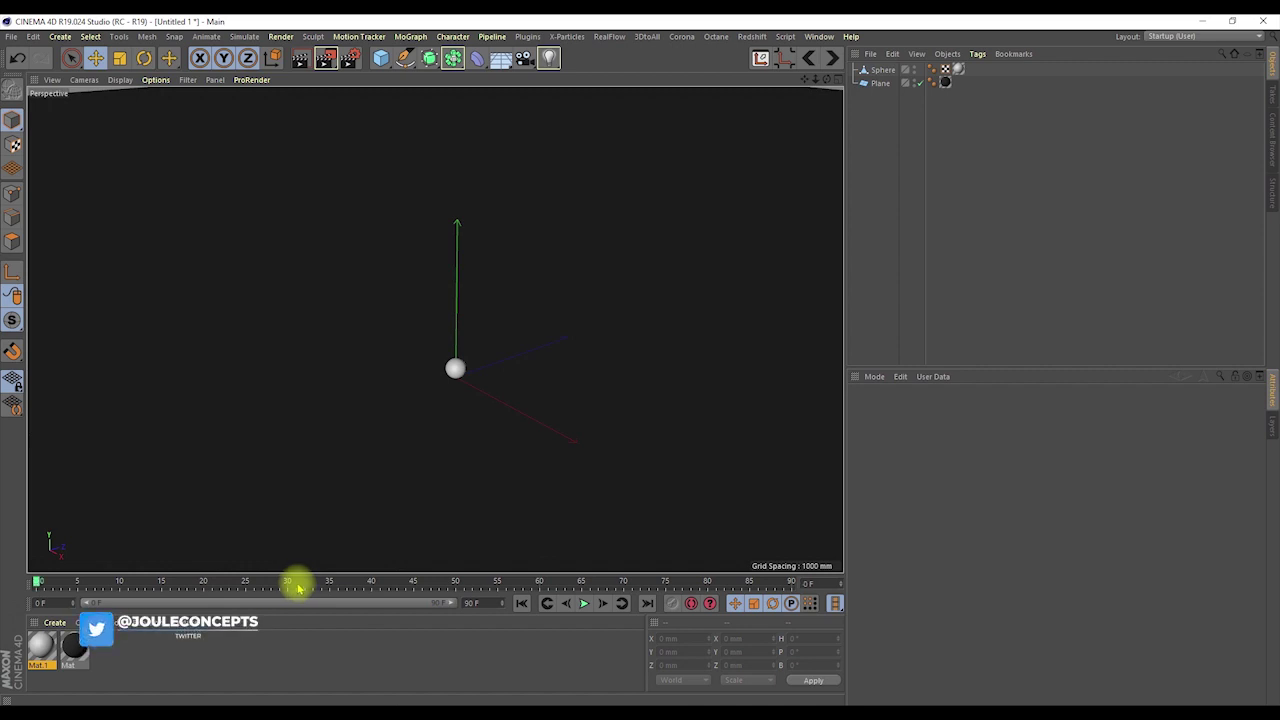
pyautogui.click(879, 70)
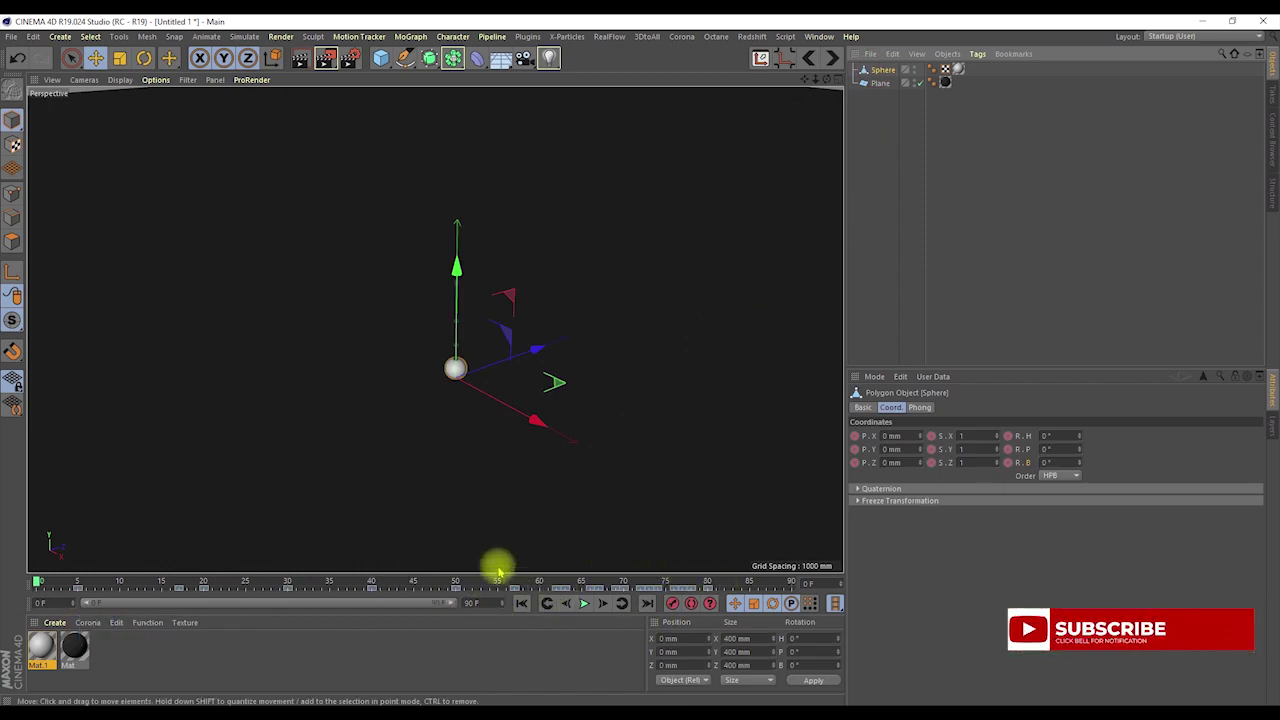
pyautogui.keyDown('alt'); pyautogui.moveTo(517, 340); pyautogui.dragTo(482, 352); pyautogui.keyUp('alt')
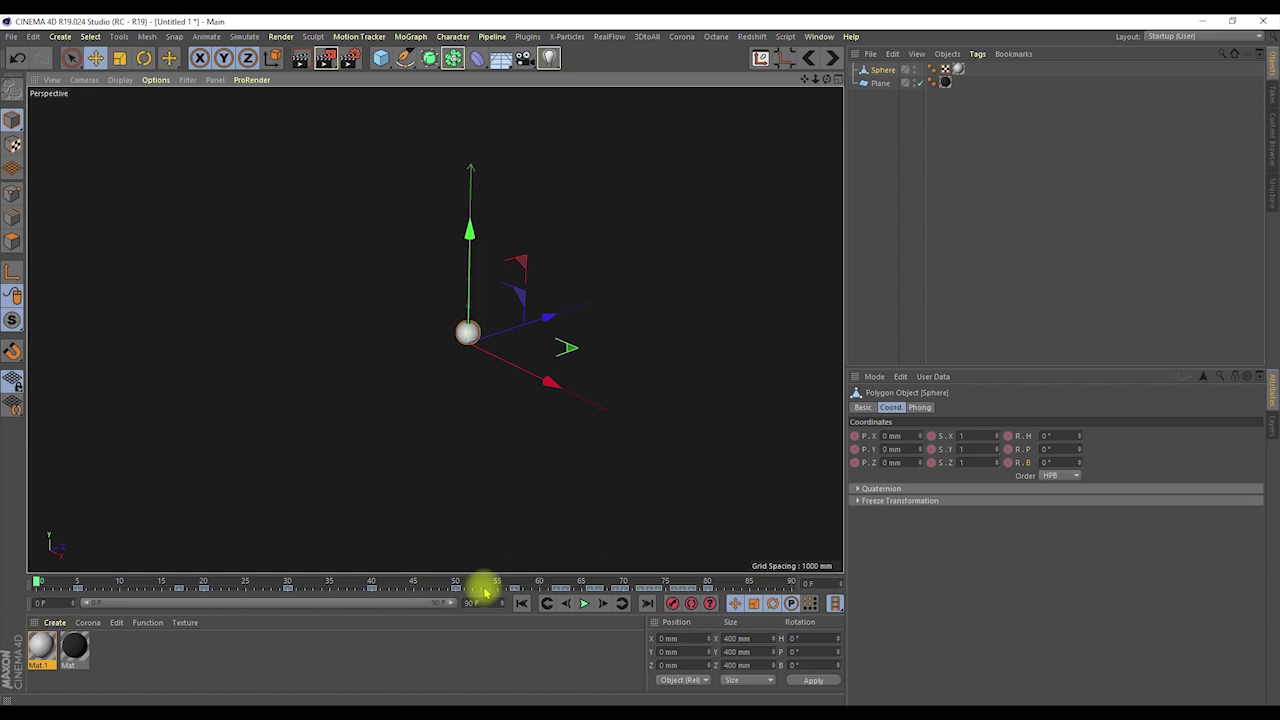
# - Narrow the preview range to about frames 52–84 and trim the timeline to that work area
pyautogui.moveTo(484, 590); pyautogui.dragTo(736, 586)
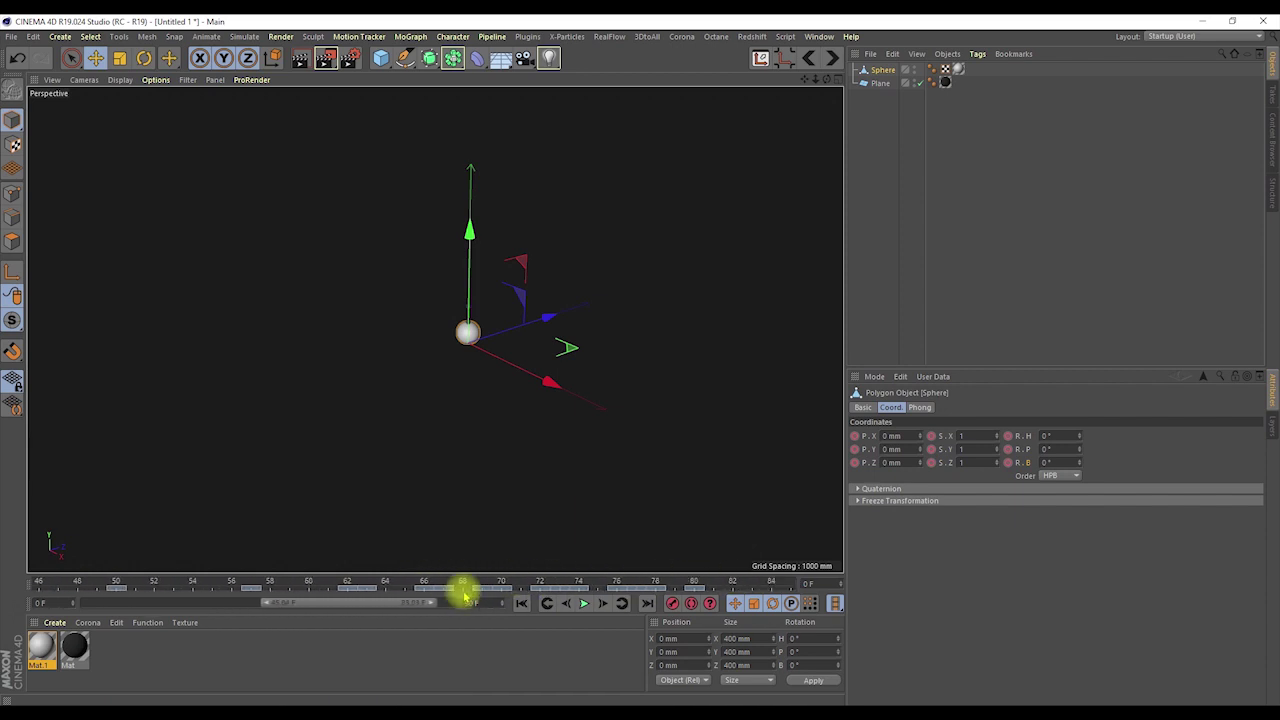
pyautogui.scroll(3, 493, 587)
pyautogui.scroll(-2, 630, 587)
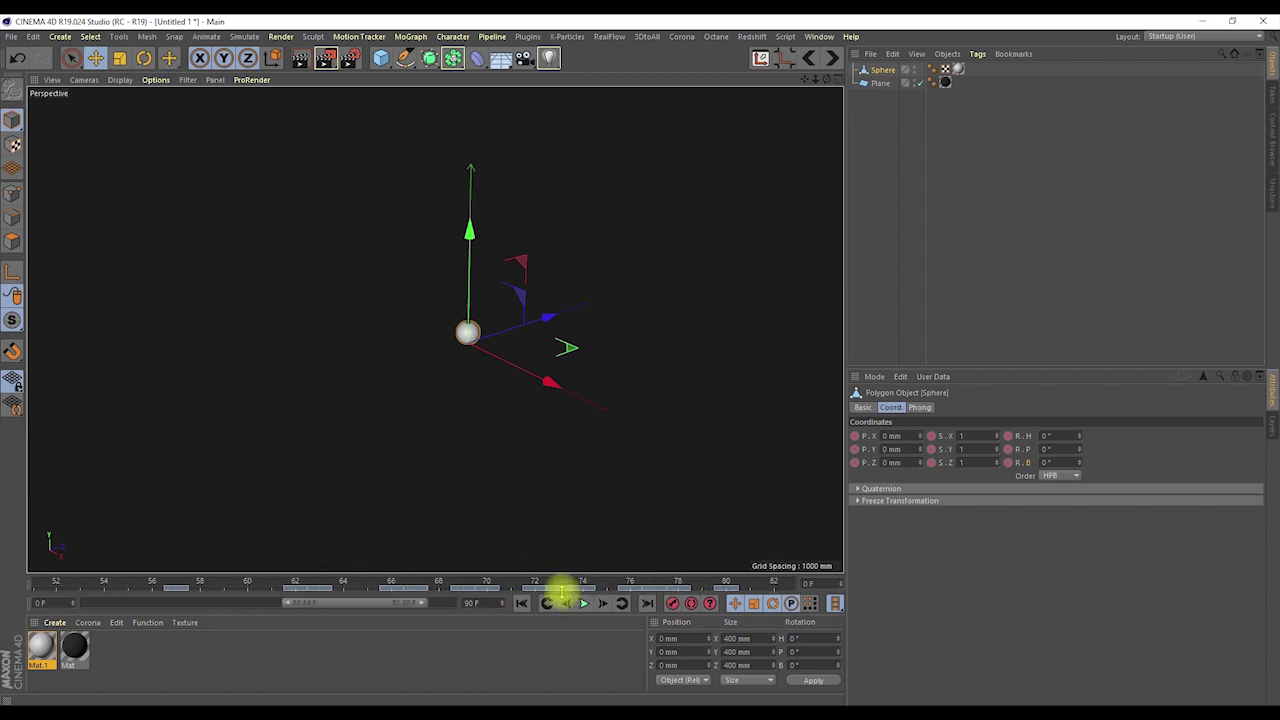
pyautogui.hscroll(1, 510, 585)
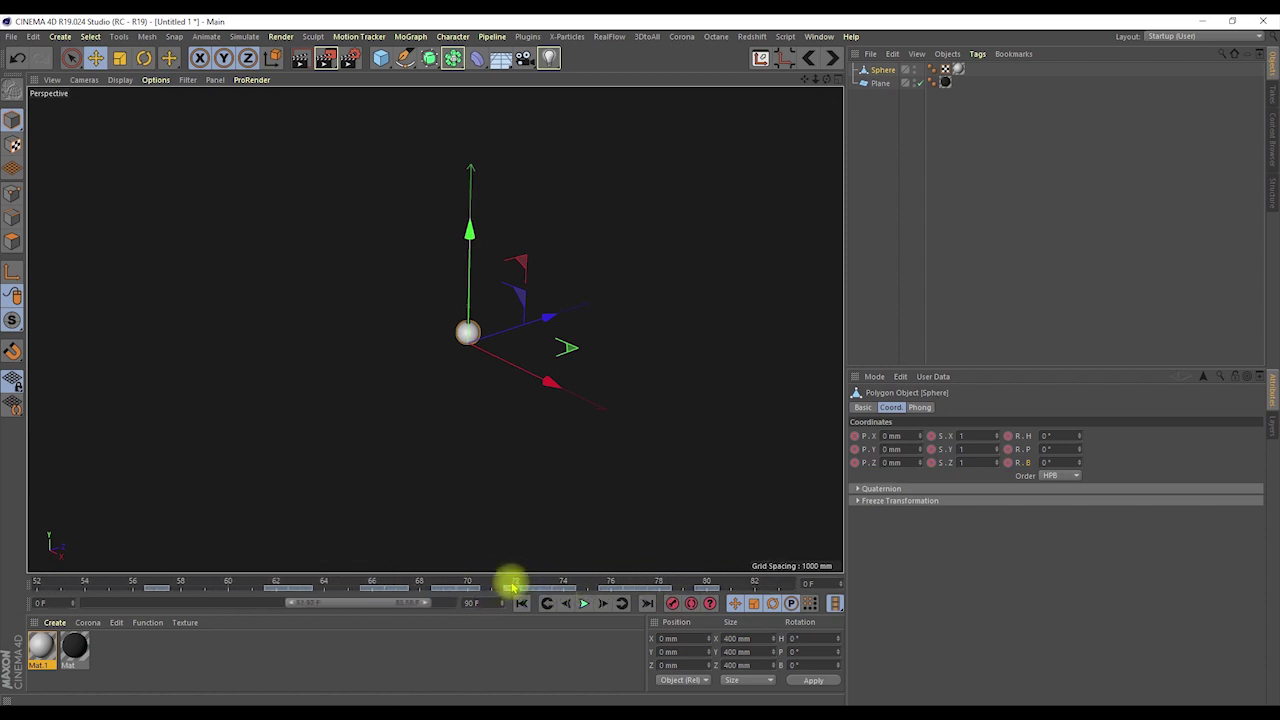
pyautogui.rightClick(366, 607)
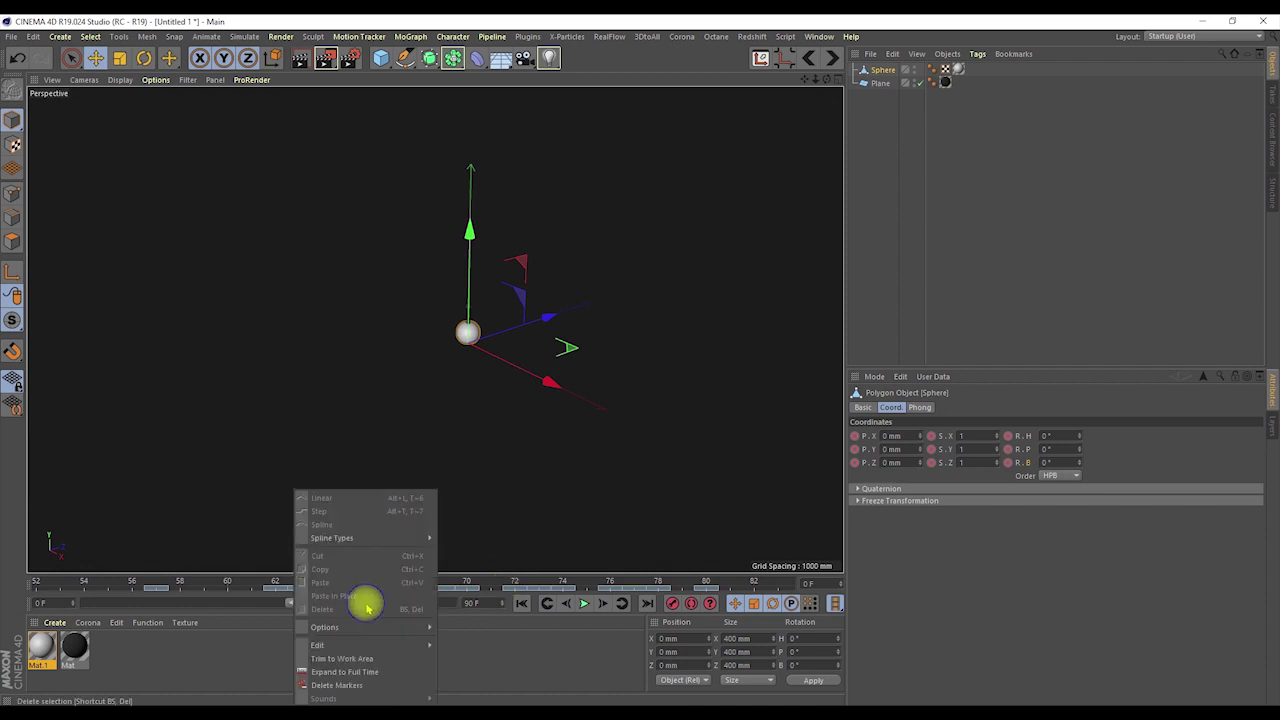
pyautogui.click(340, 658)
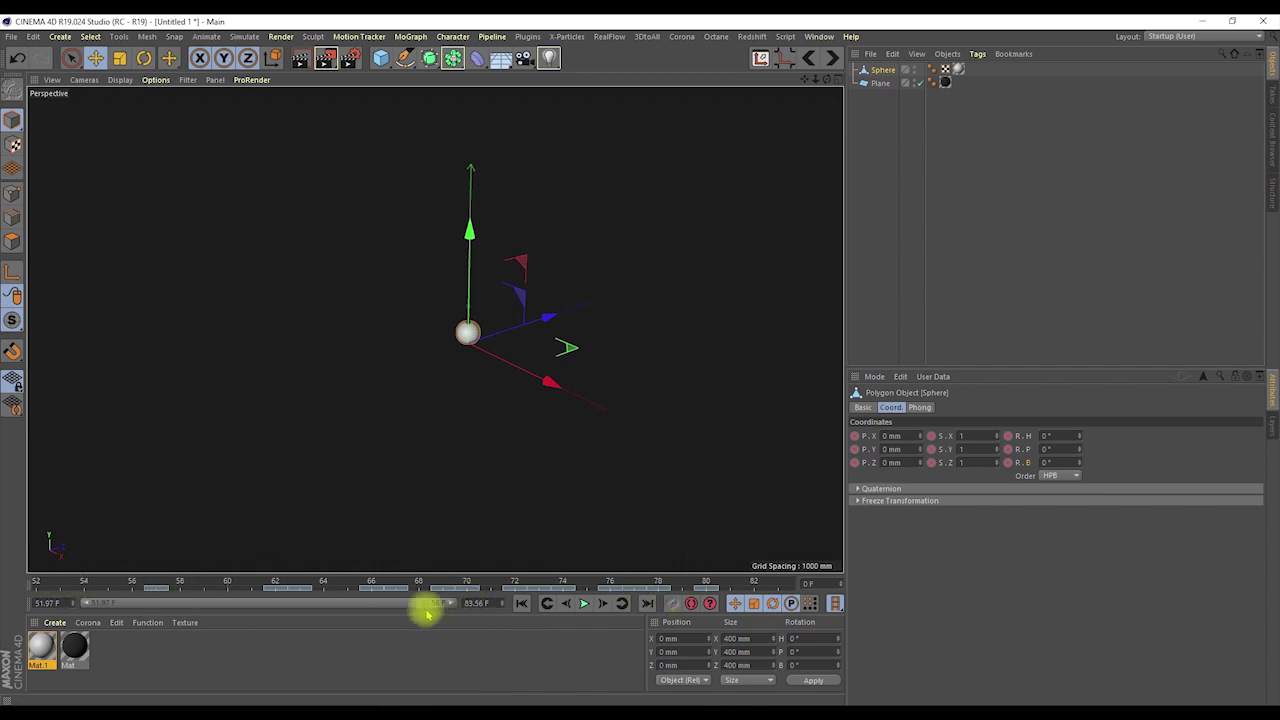
# - Play and scrub the sphere's animation within the trimmed frame range, including a stop at frame 67
pyautogui.click(584, 603)
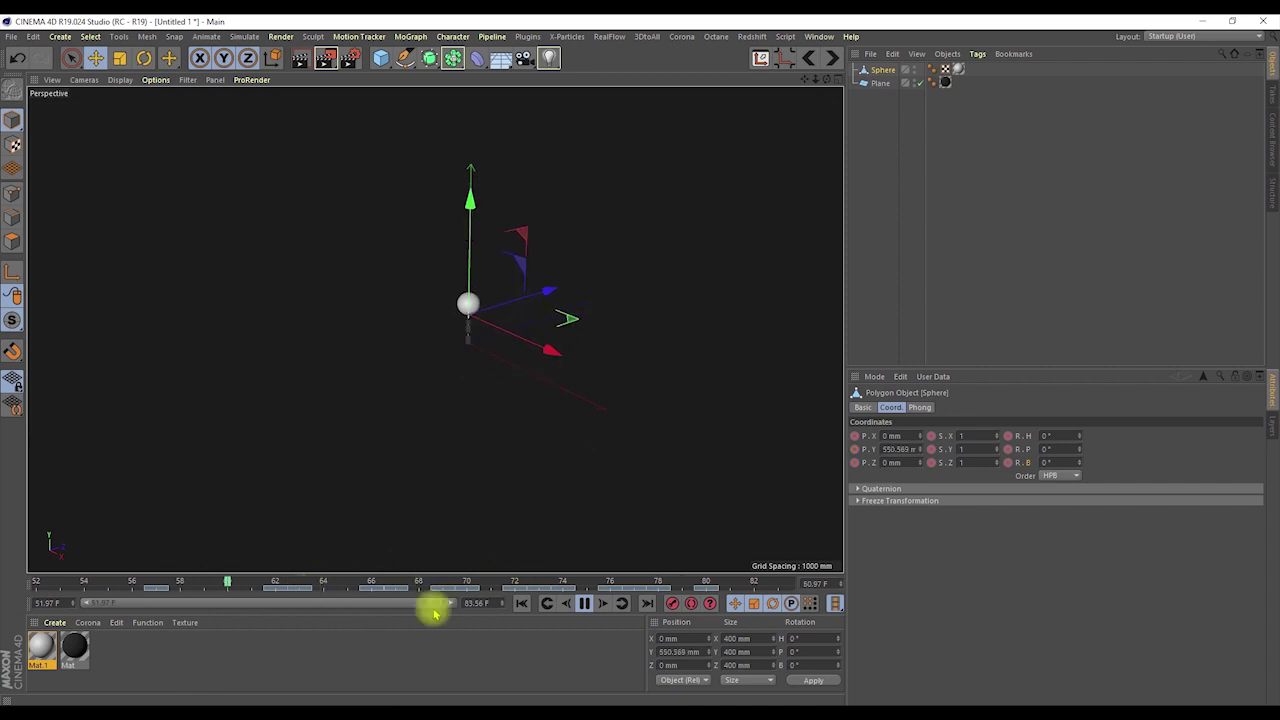
pyautogui.click(582, 601)
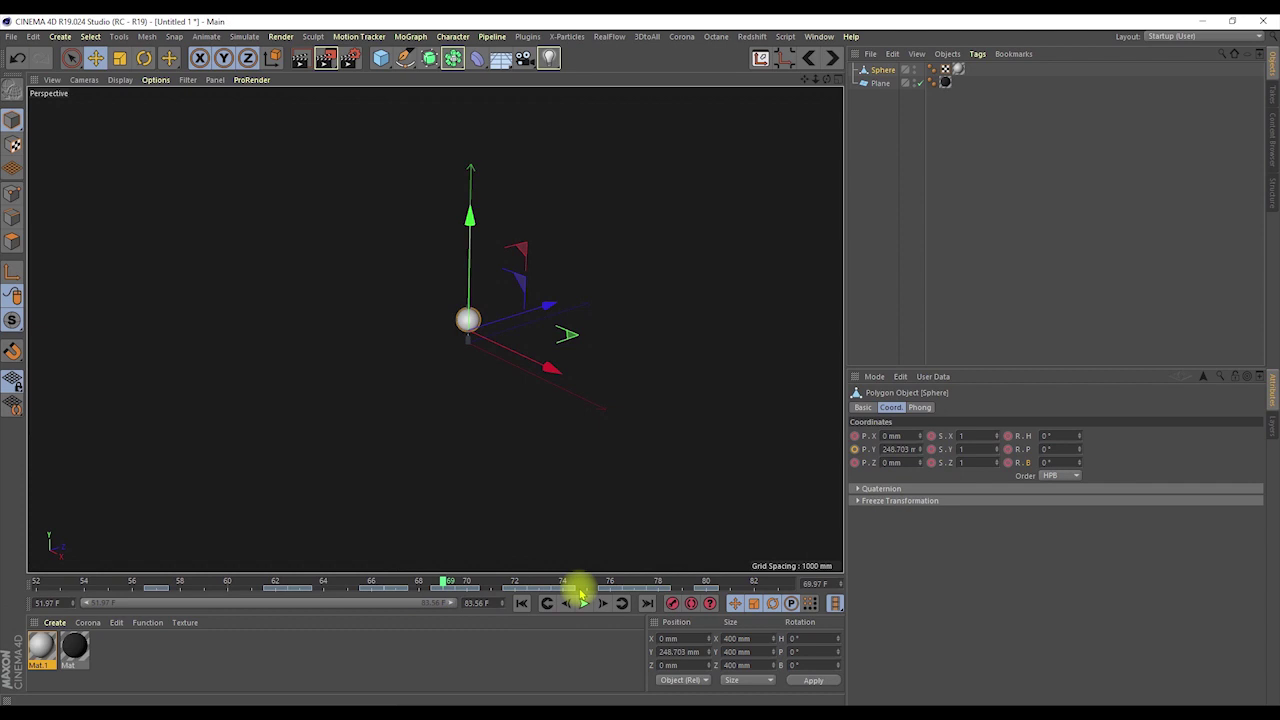
pyautogui.press('9')
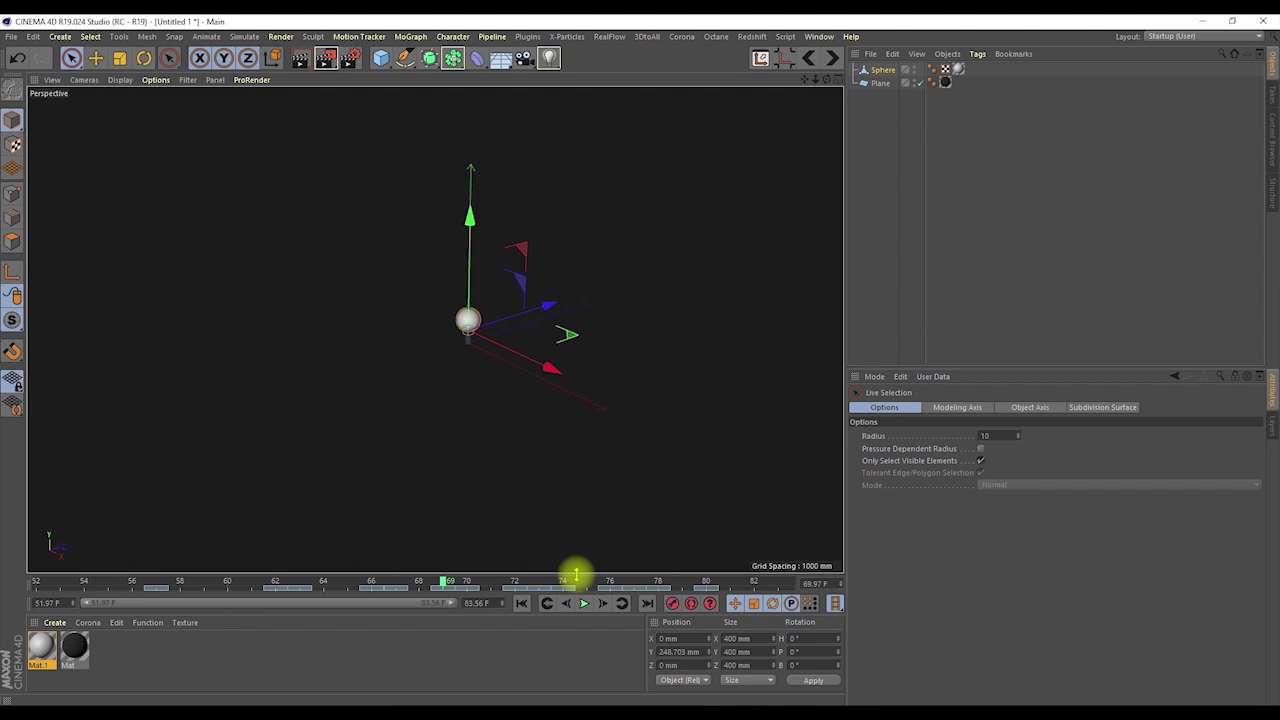
pyautogui.moveTo(446, 580); pyautogui.dragTo(392, 585)
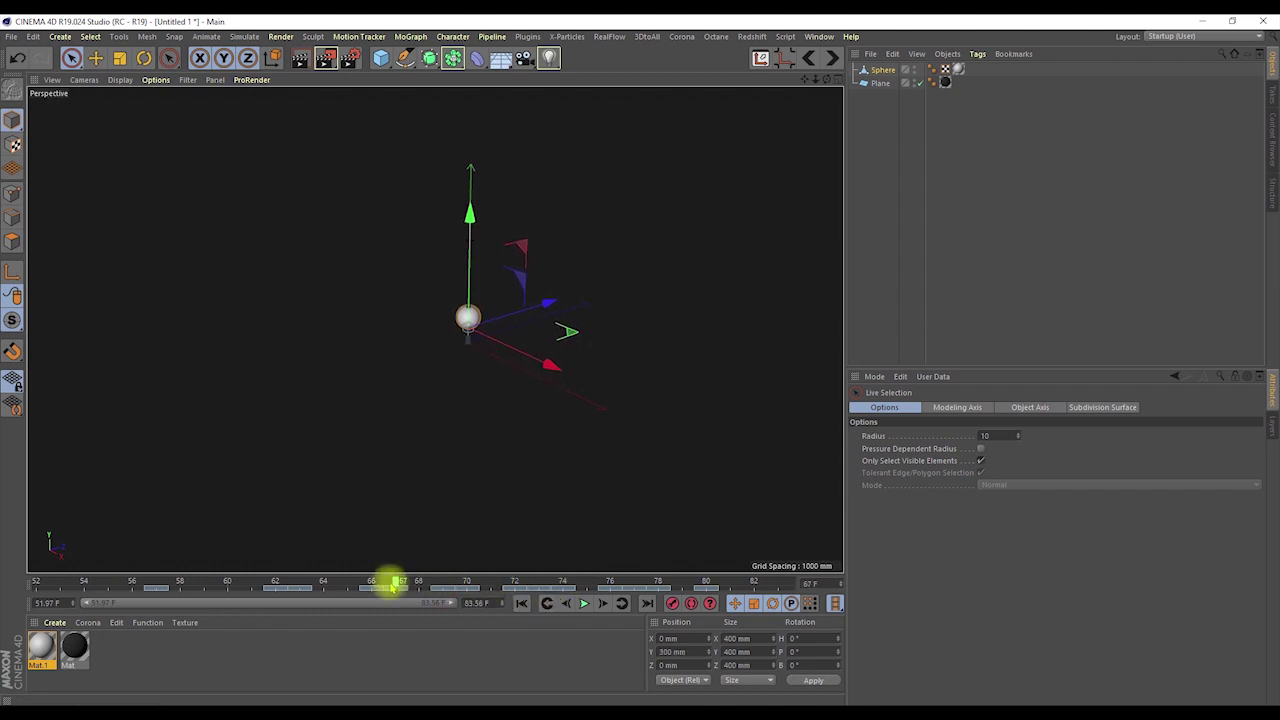
pyautogui.press('F8')
pyautogui.press('F8')
pyautogui.press('F8')
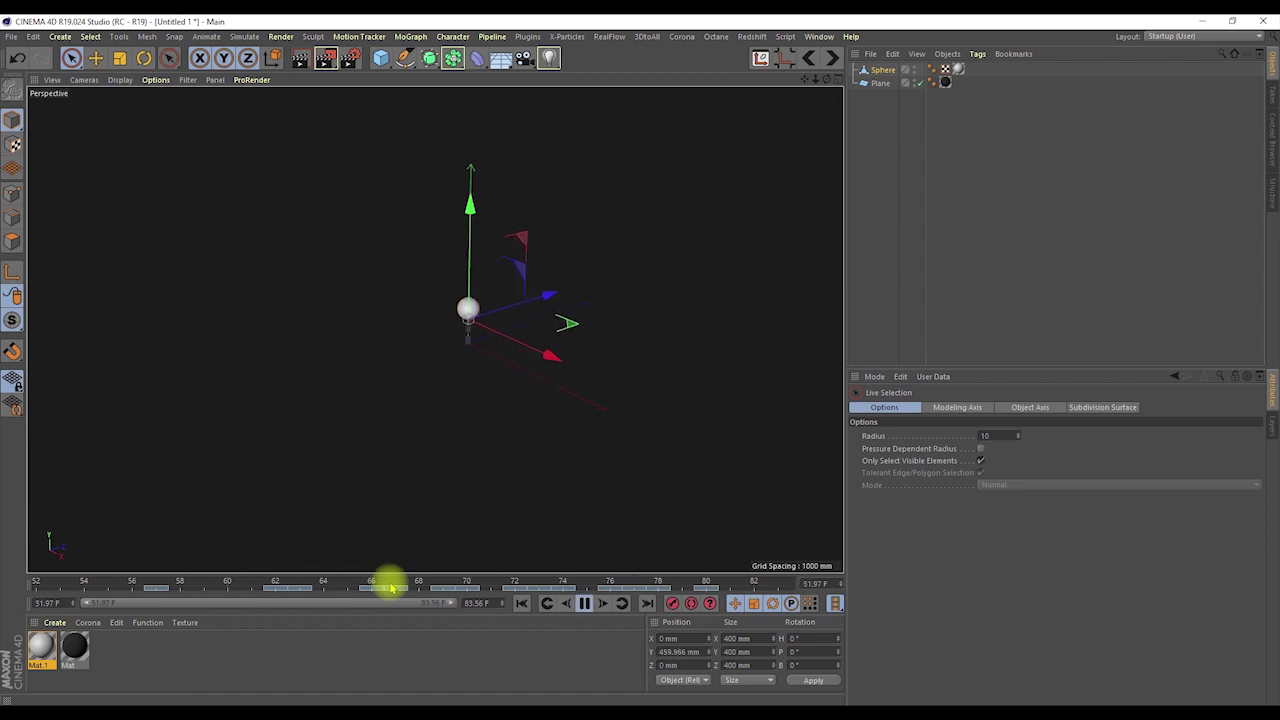
pyautogui.press('F8')
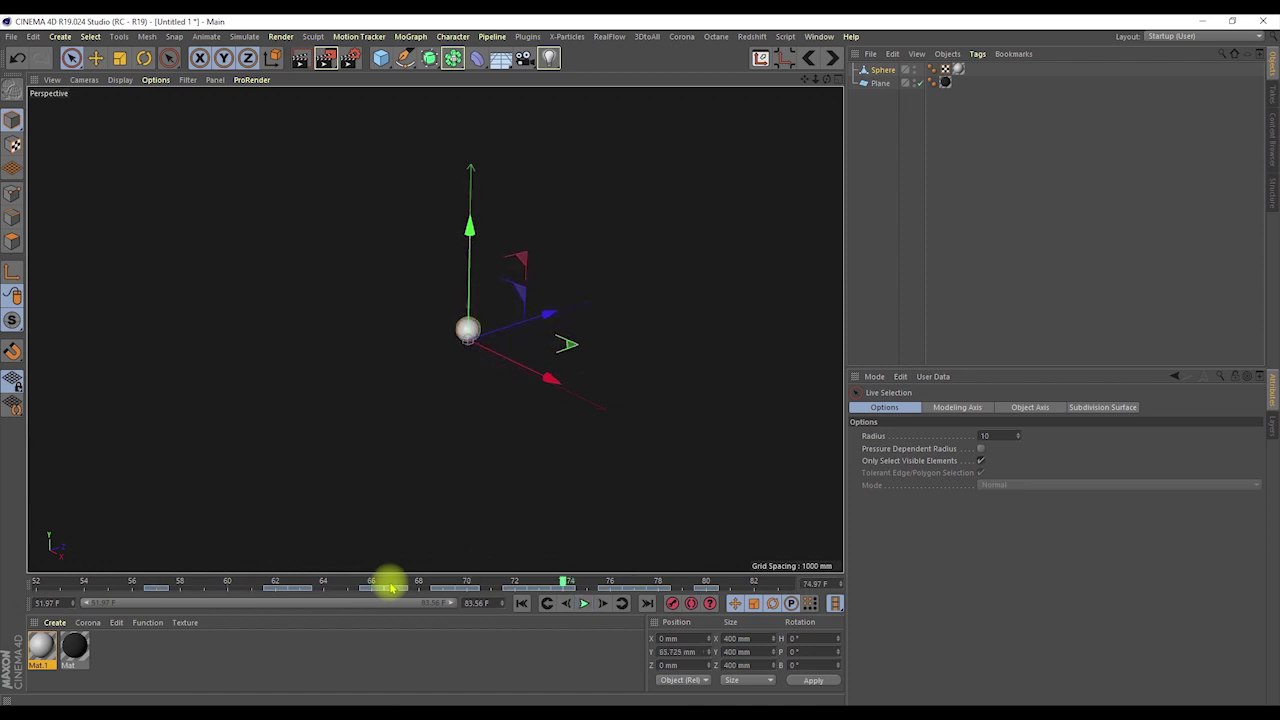
# - Select the sphere's keyframes at frames 73 and 74 in turn to view their properties, and reselect the Sphere
pyautogui.moveTo(565, 581); pyautogui.dragTo(372, 581)
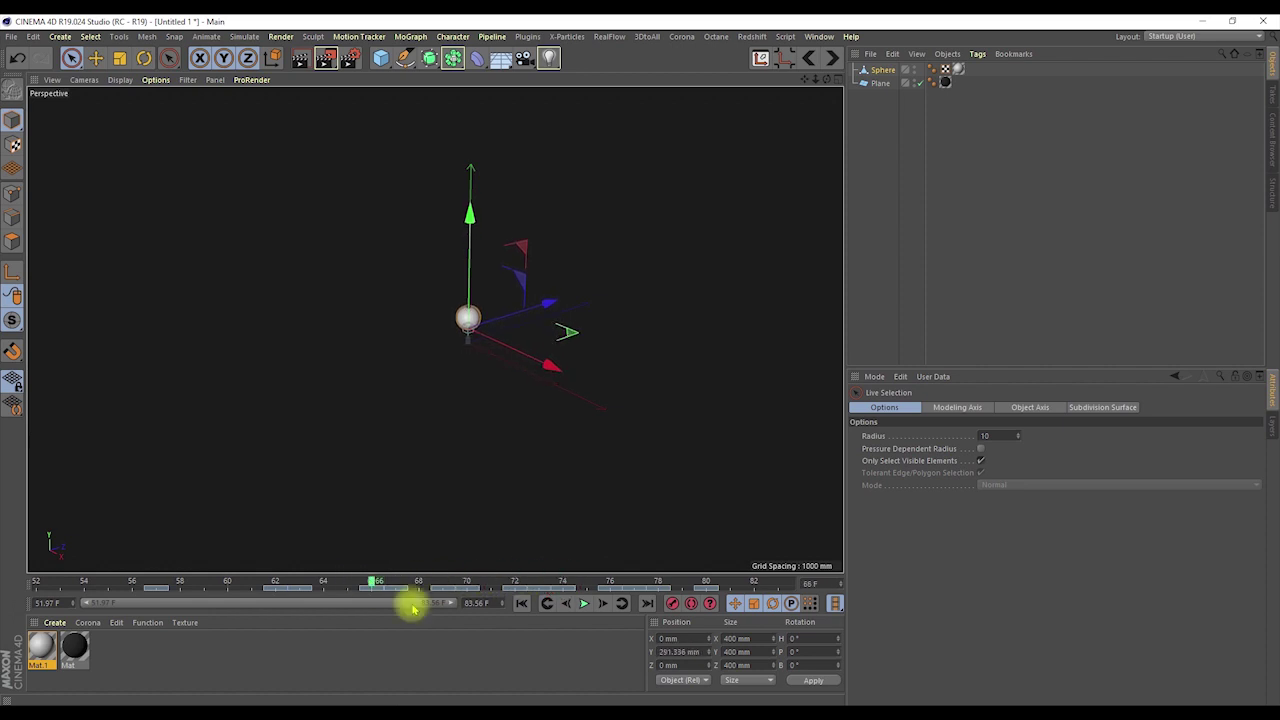
pyautogui.click(535, 590)
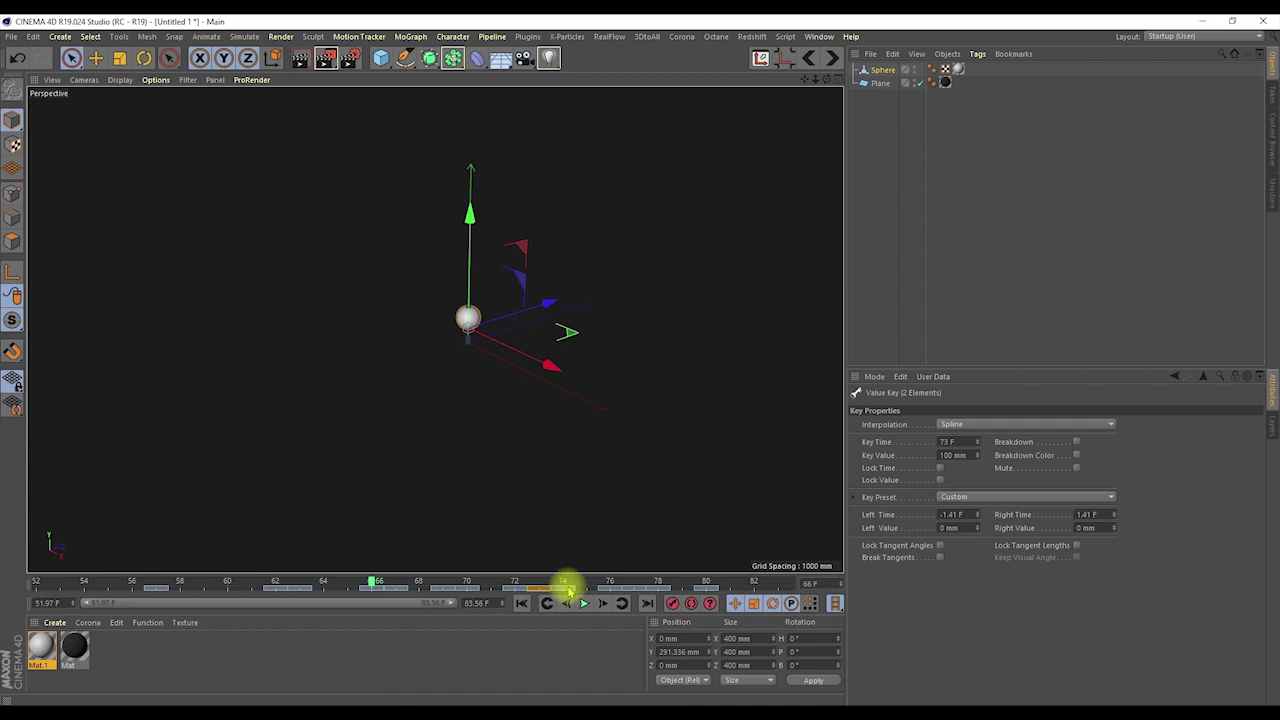
pyautogui.press('F8')
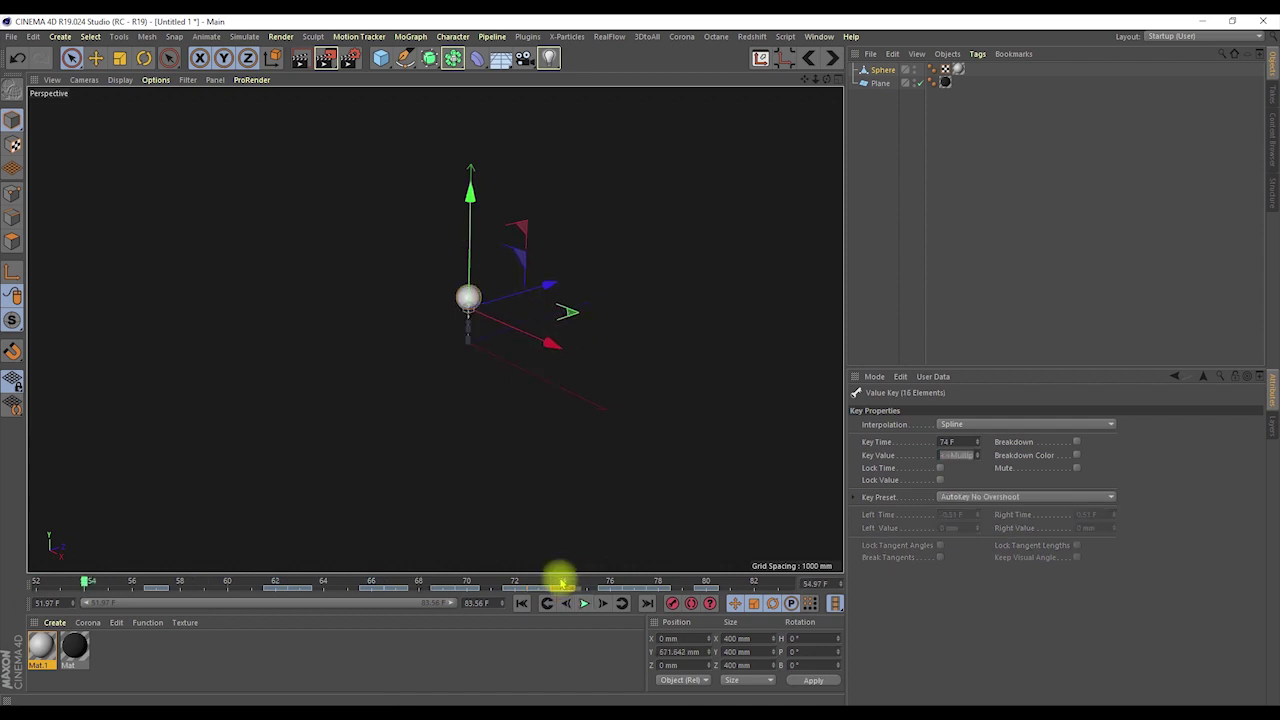
pyautogui.click(883, 180)
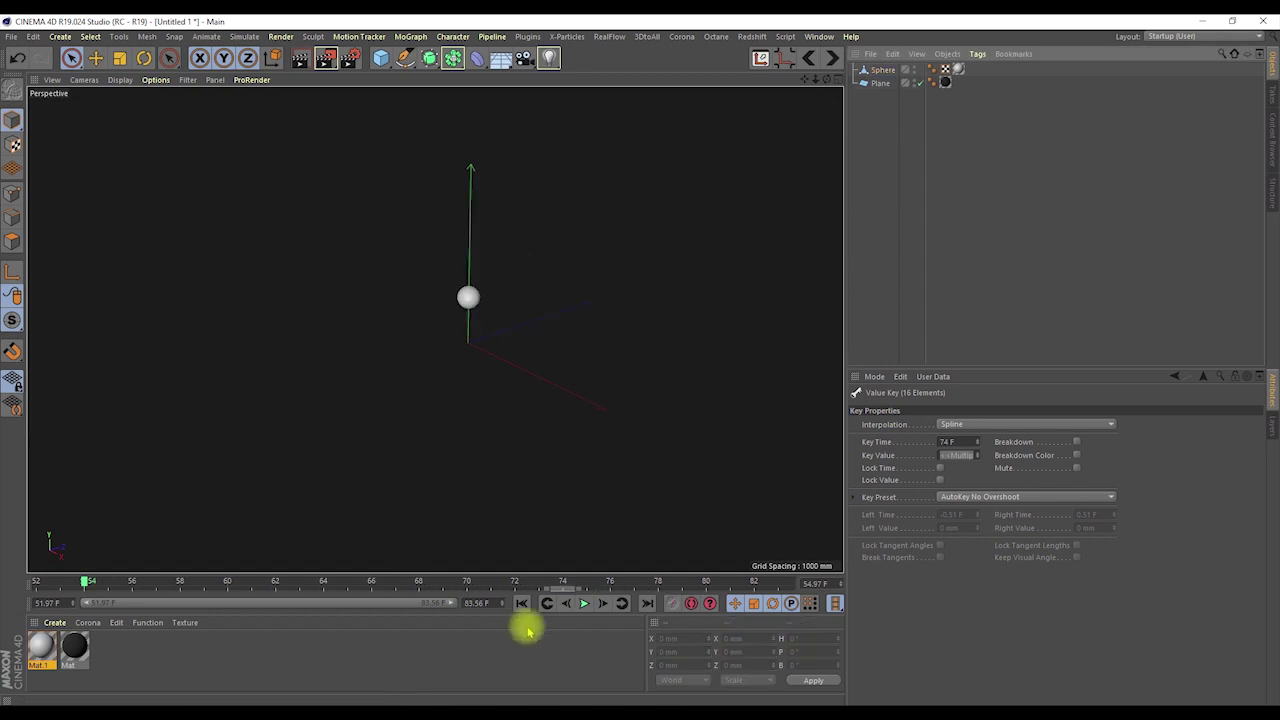
pyautogui.click(883, 70)
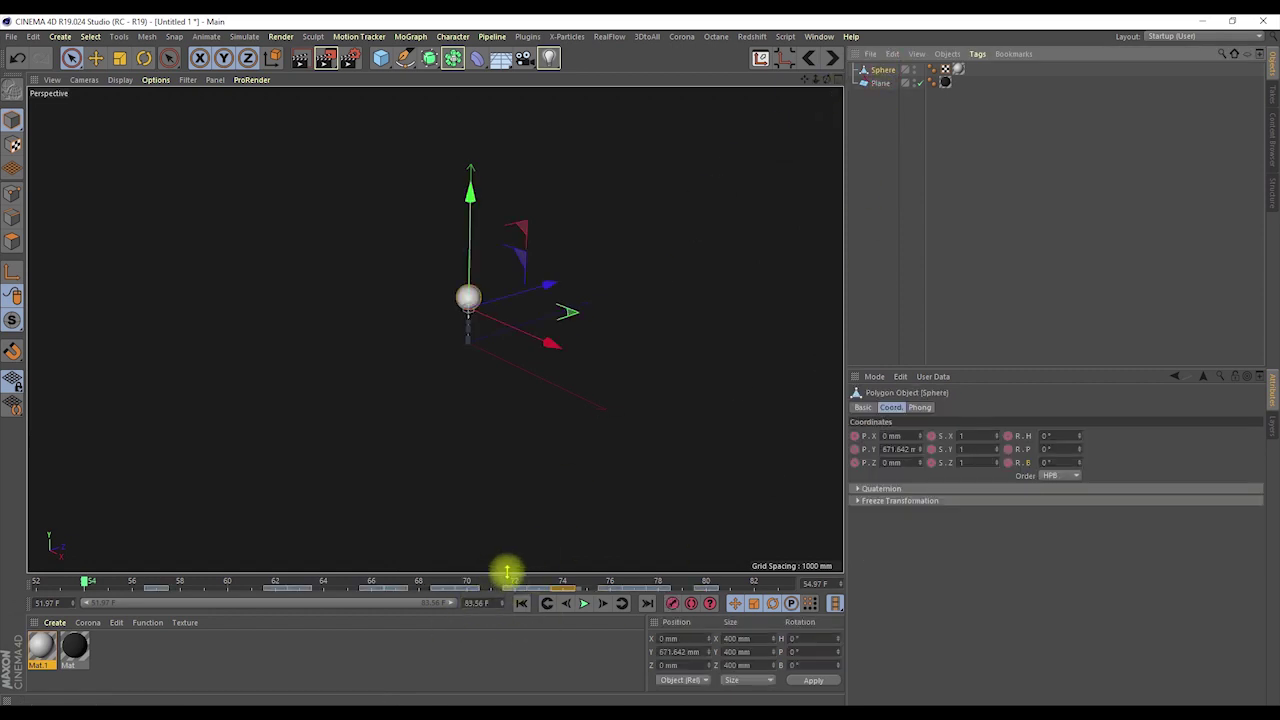
# - Switch to the Move tool and briefly play the animation starting from frame 66
pyautogui.press('e')
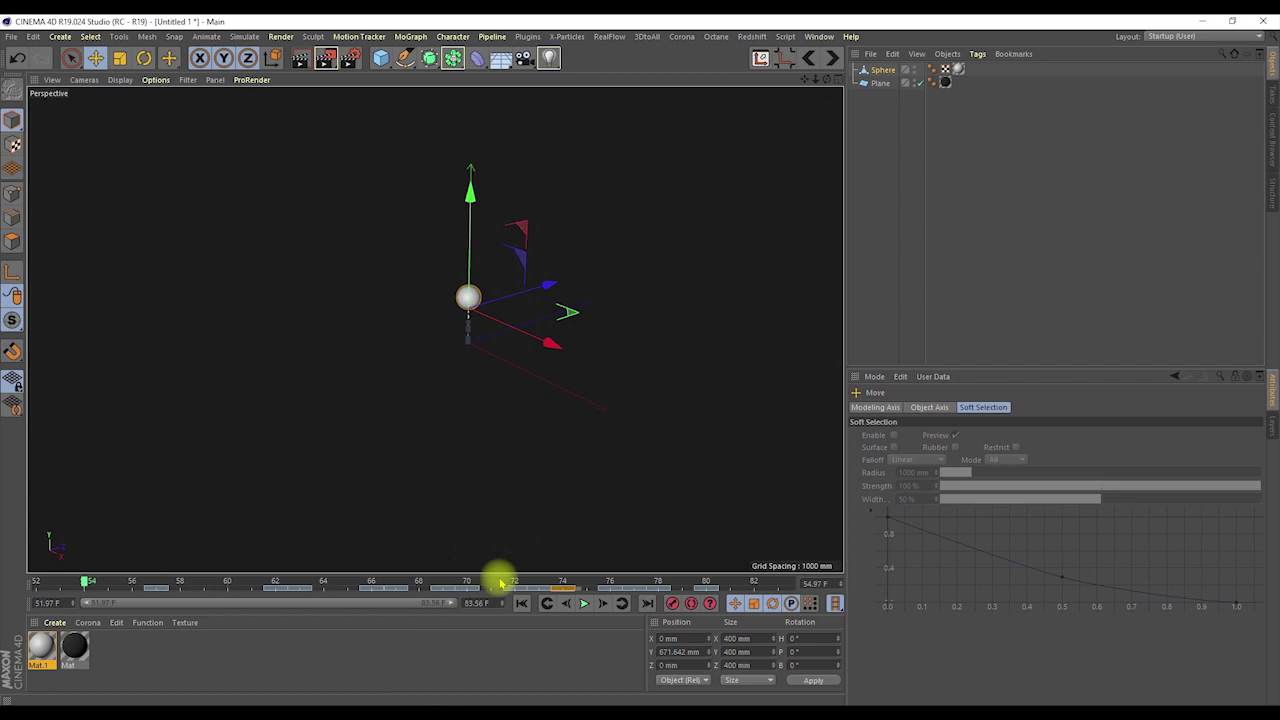
pyautogui.click(372, 582)
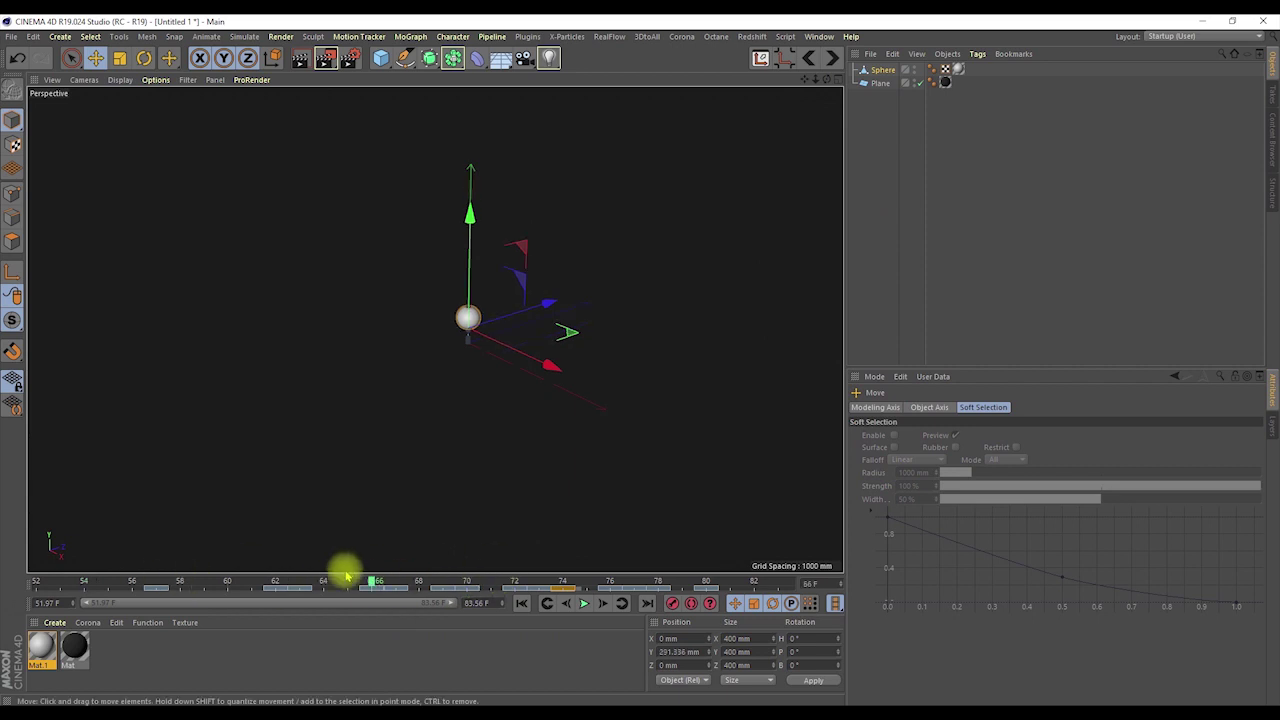
pyautogui.press('F8')
pyautogui.press('F8')
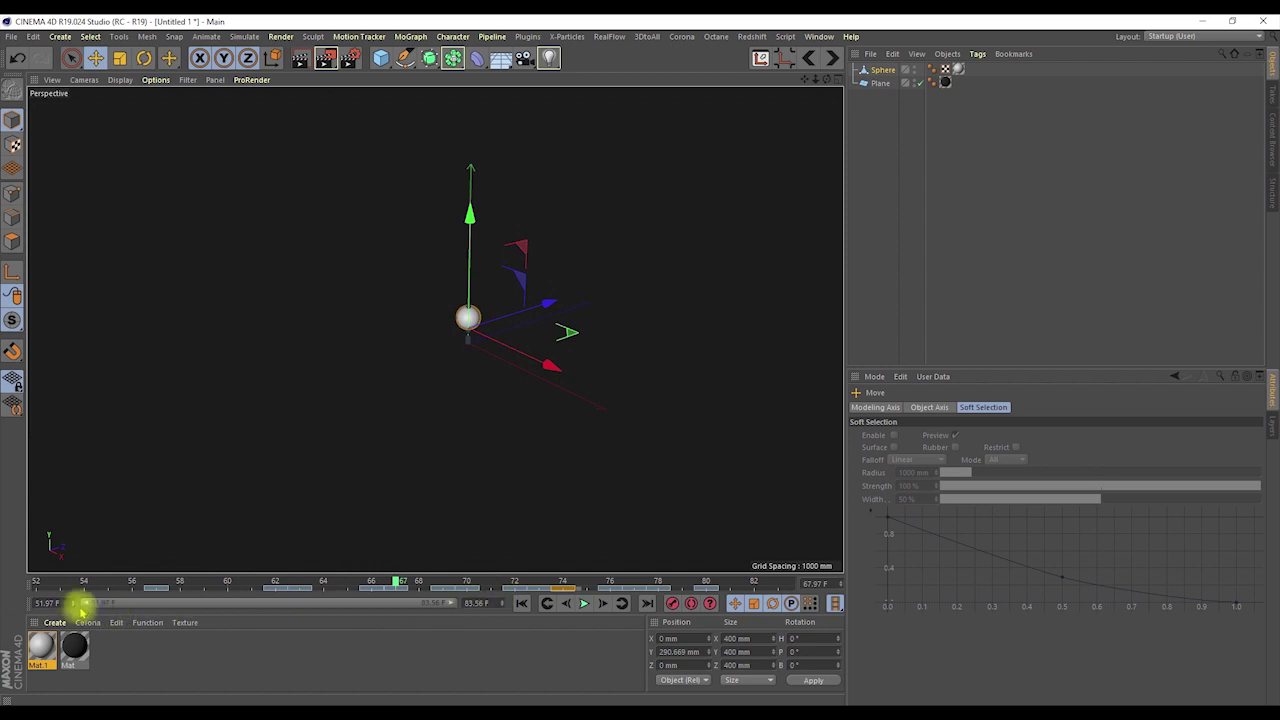
# - Restore the project range to frames 0–90 and expand the timeline's preview range to full time
pyautogui.click(47, 603)
pyautogui.write('0')
pyautogui.press('Return')
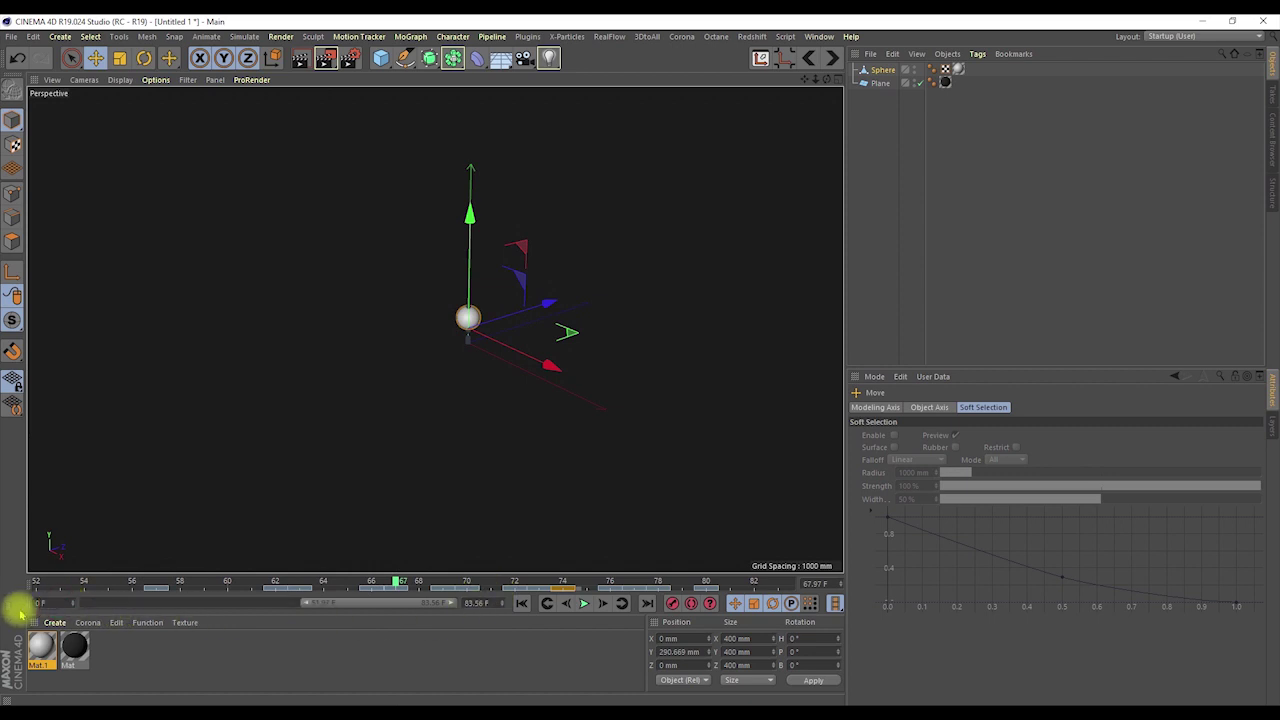
pyautogui.click(478, 603)
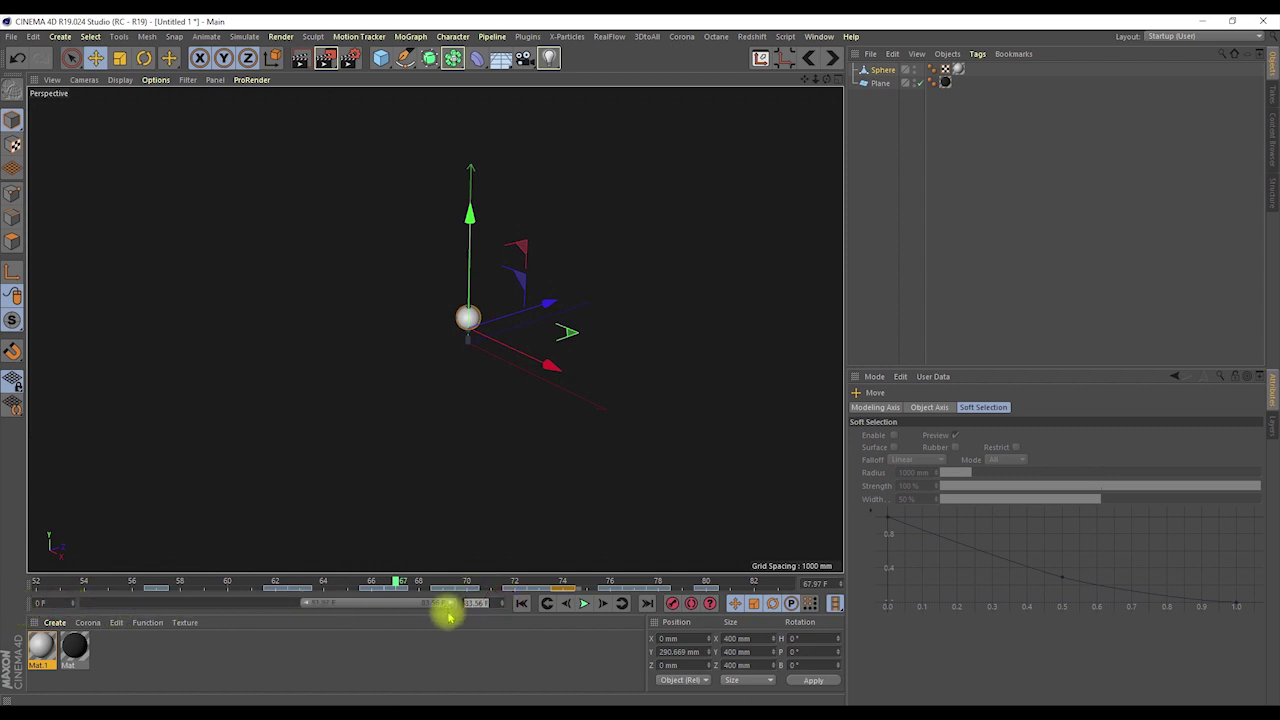
pyautogui.moveTo(294, 607); pyautogui.dragTo(264, 620)
pyautogui.rightClick(332, 598)
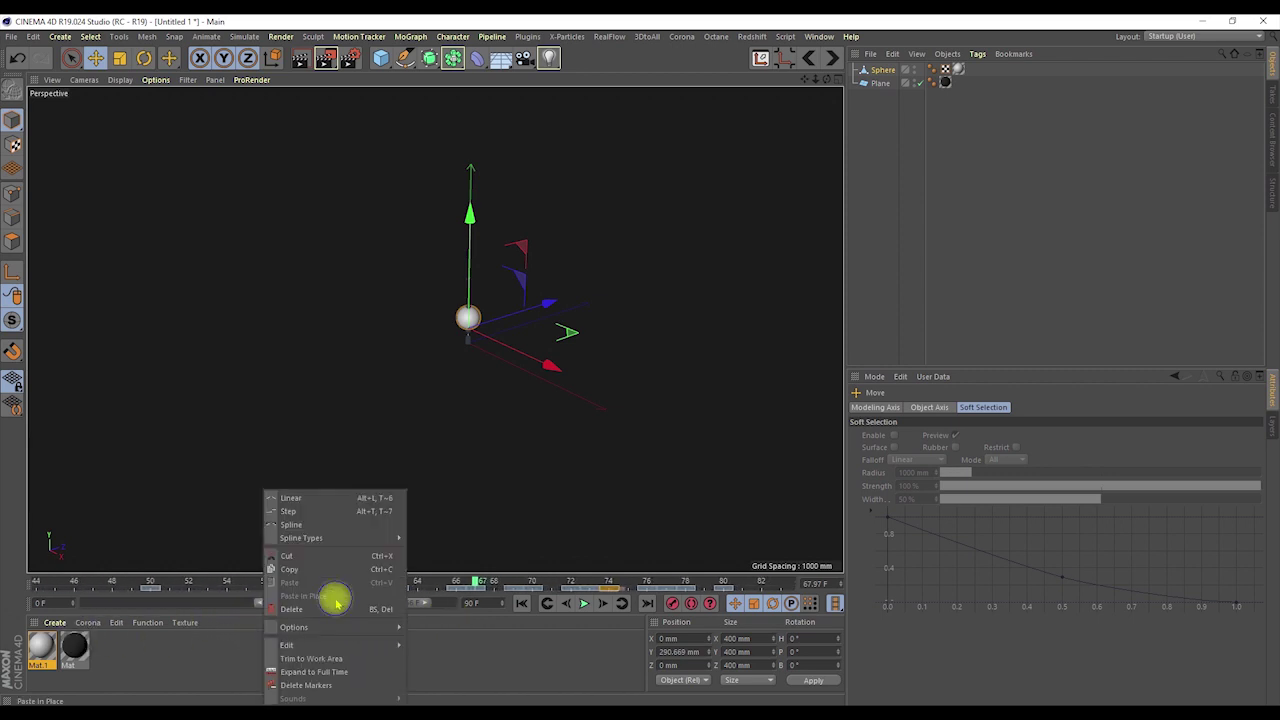
pyautogui.click(316, 673)
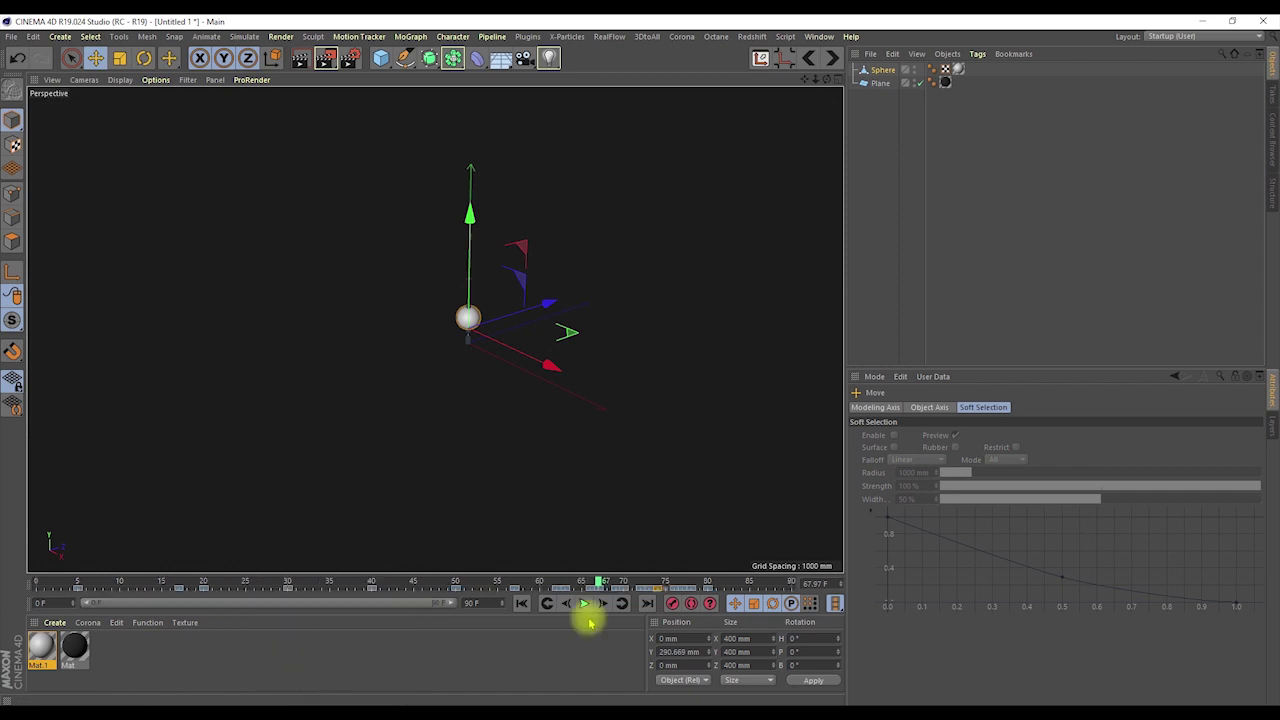
pyautogui.doubleClick(45, 603)
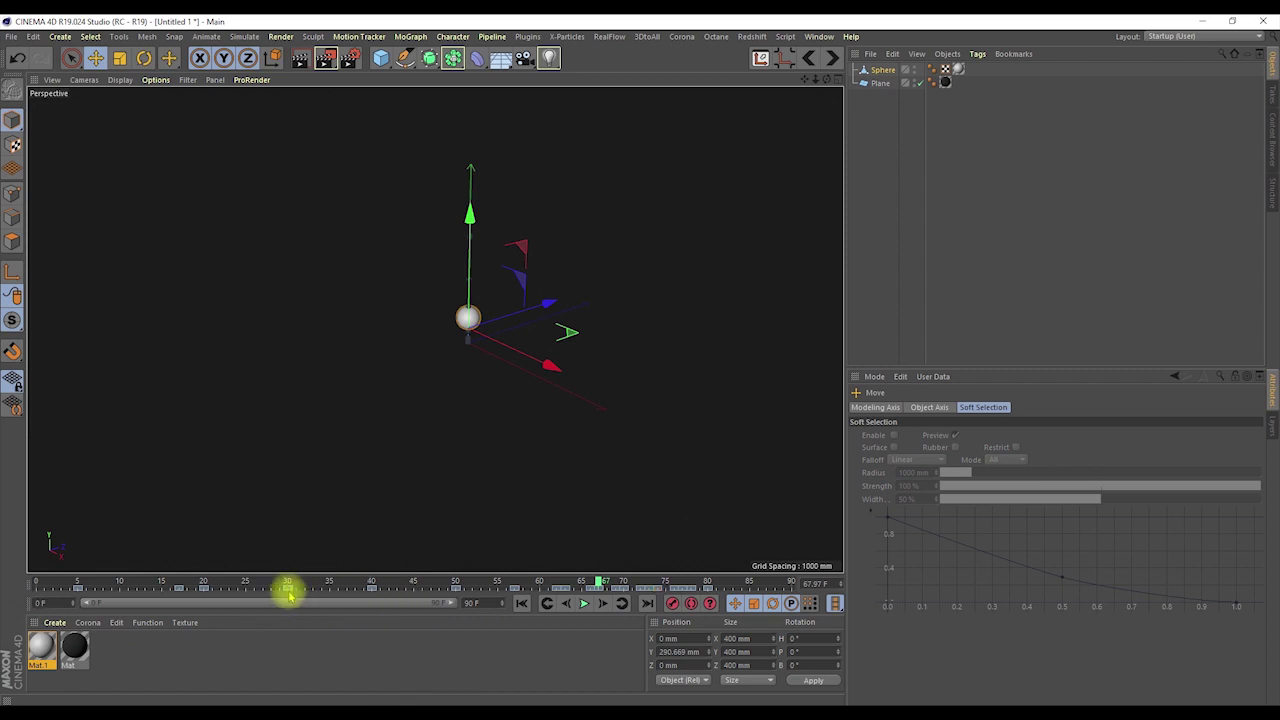
# - Select the sphere's keyframes at frames 40, 50 and 20 in turn to view their key properties
pyautogui.moveTo(289, 592); pyautogui.dragTo(371, 591)
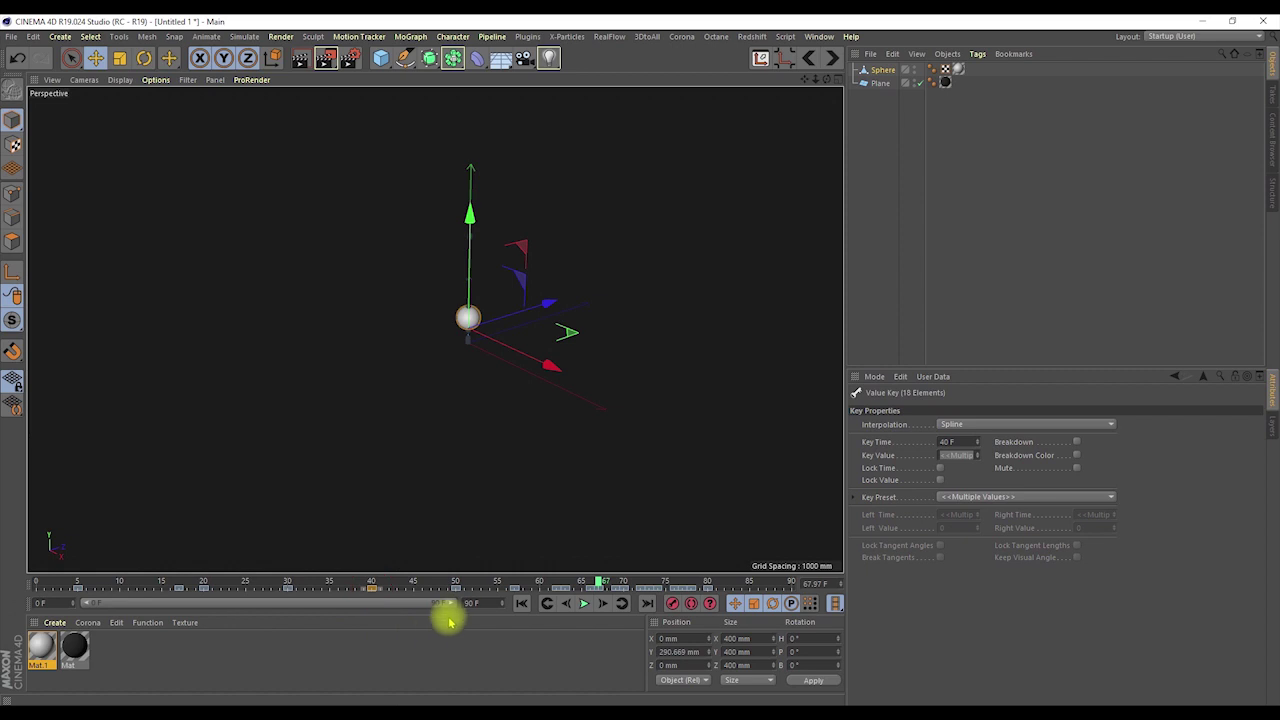
pyautogui.moveTo(455, 590); pyautogui.dragTo(456, 590)
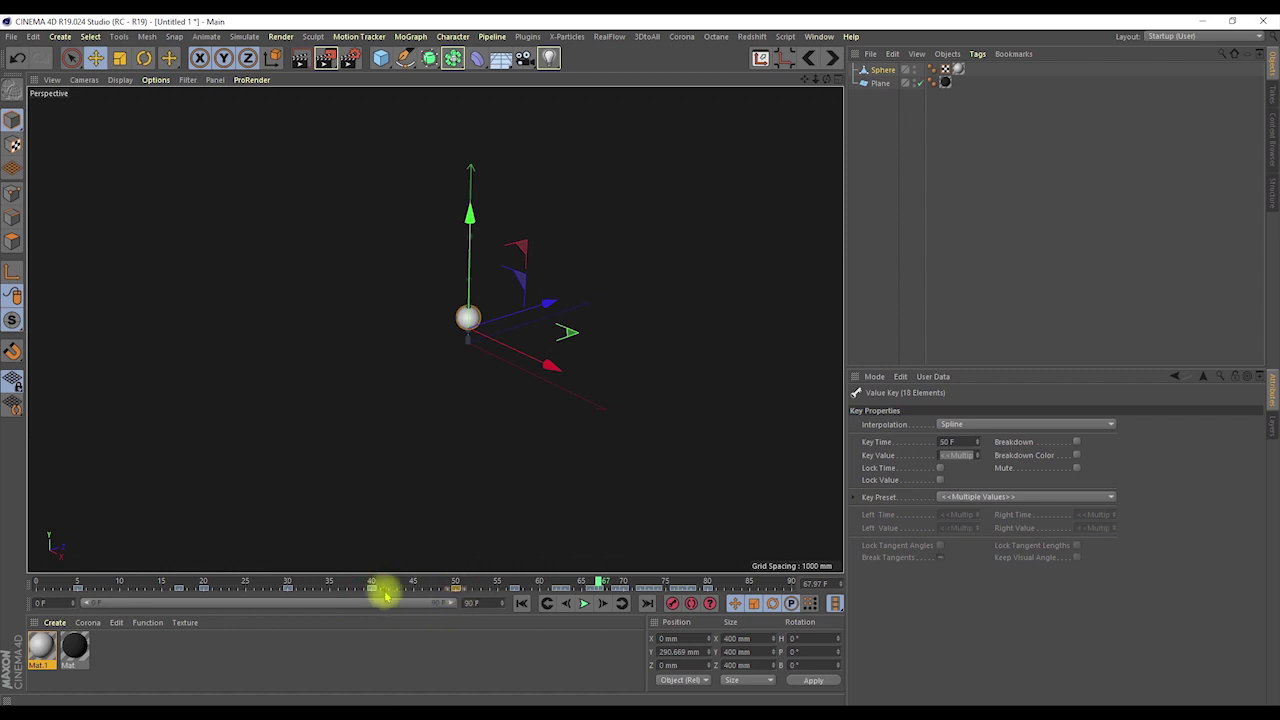
pyautogui.click(205, 590)
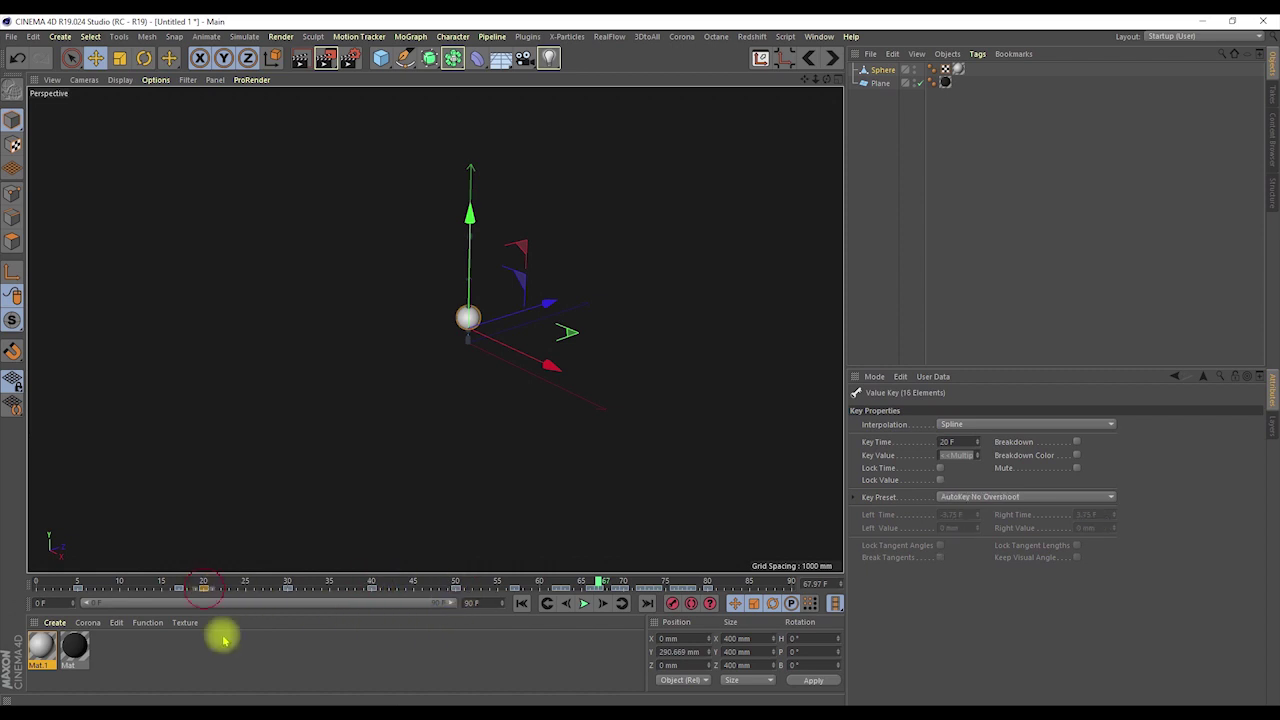
pyautogui.keyDown('shift'); pyautogui.click(265, 588); pyautogui.keyUp('shift')
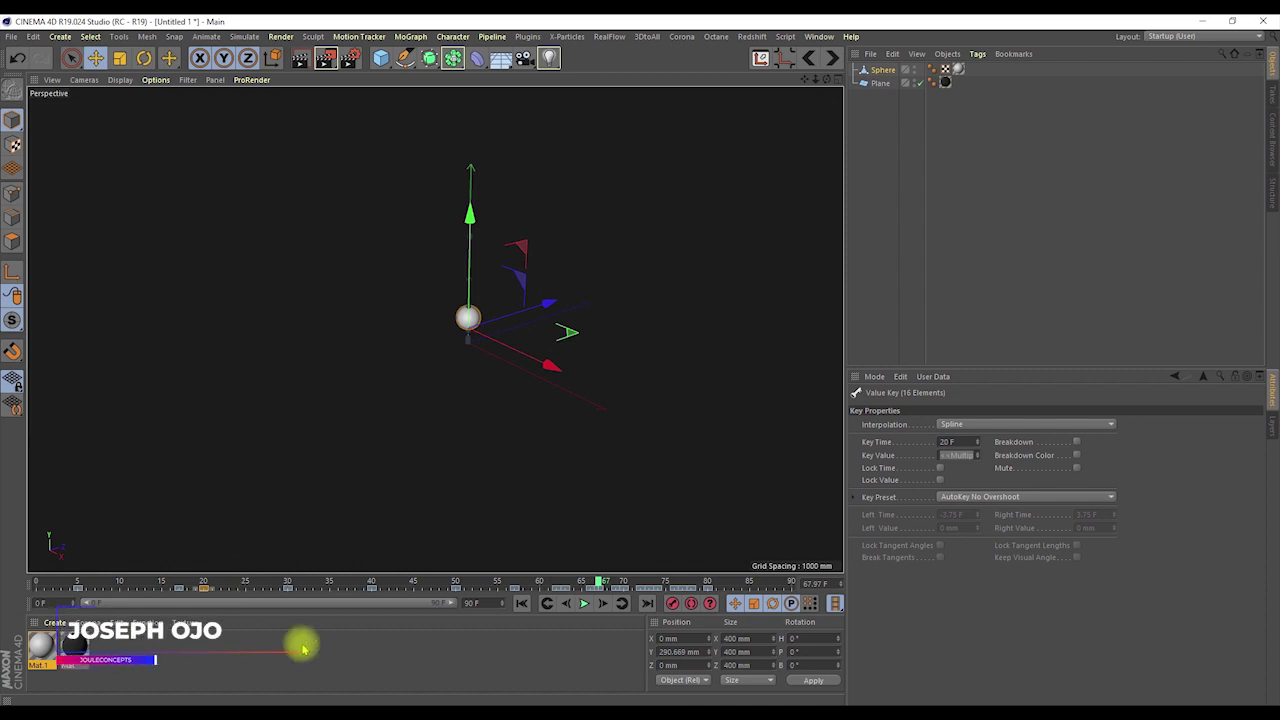
# - Switch to Paint to view the hand-drawn timeline sketch, and return to Cinema 4D
pyautogui.click(580, 675)
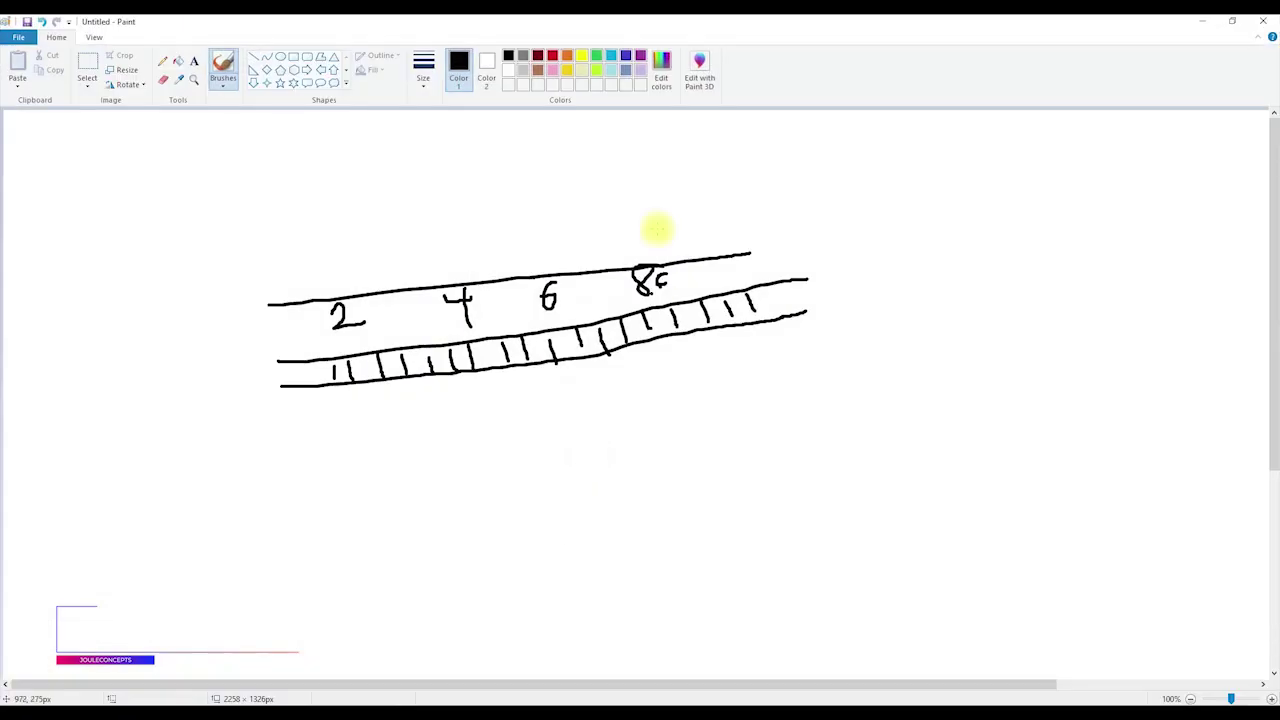
pyautogui.click(1207, 28)
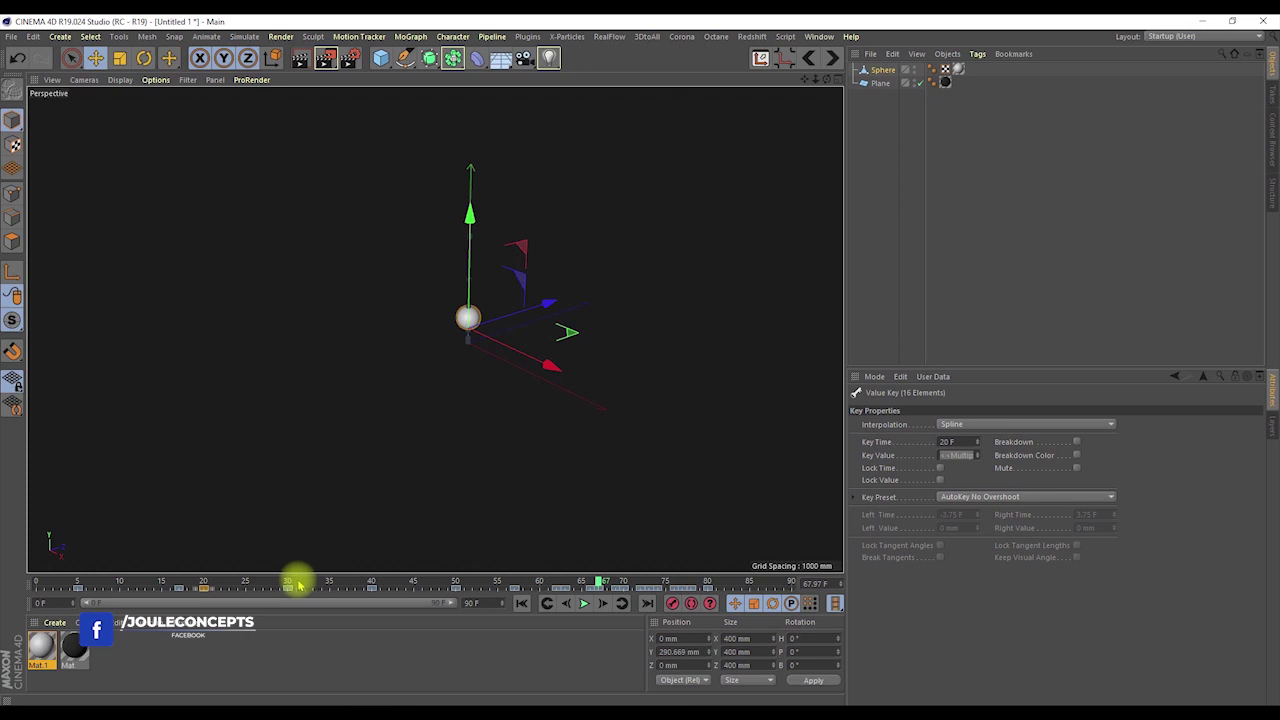
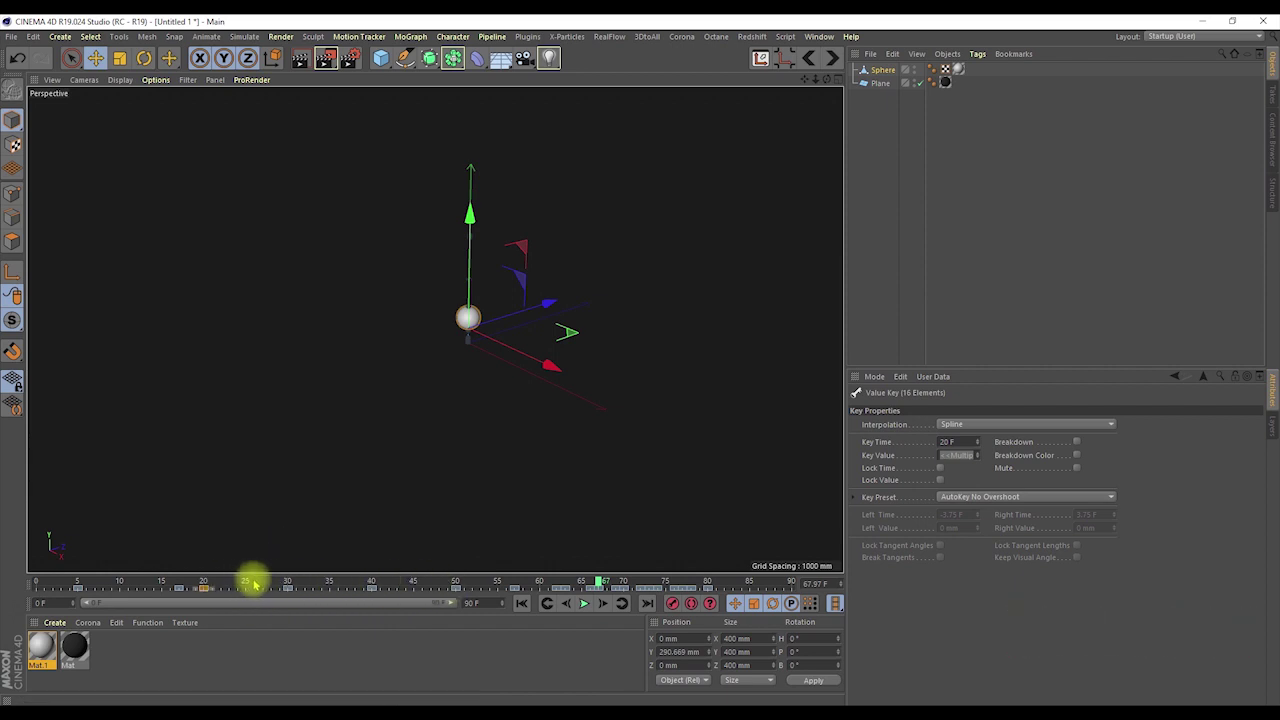
# - Scrub the playhead back and forth along the timeline, ending at frame 15
pyautogui.click(172, 583)
pyautogui.moveTo(200, 587); pyautogui.dragTo(518, 583)
pyautogui.moveTo(332, 583); pyautogui.dragTo(162, 584)
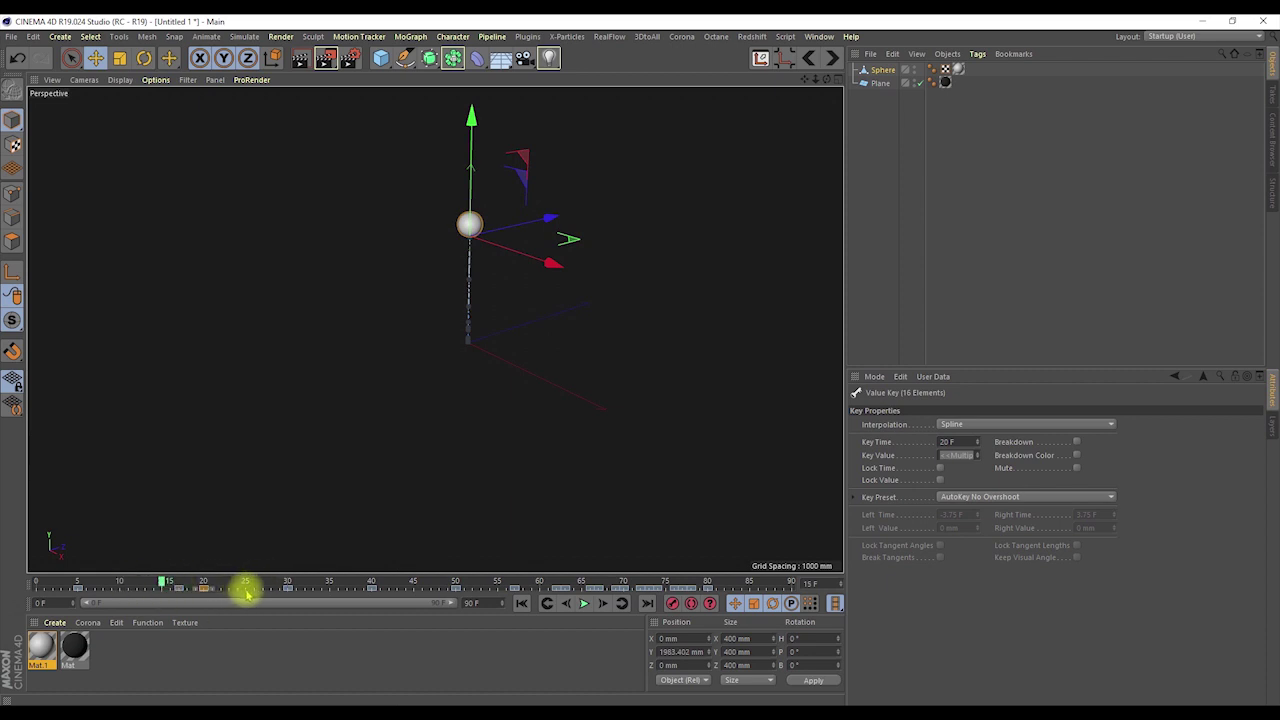
# - Marquee-select different ranges of the sphere's keyframes with the playhead at frame 20, and select only the keys at frame 30
pyautogui.moveTo(250, 592); pyautogui.dragTo(132, 588)
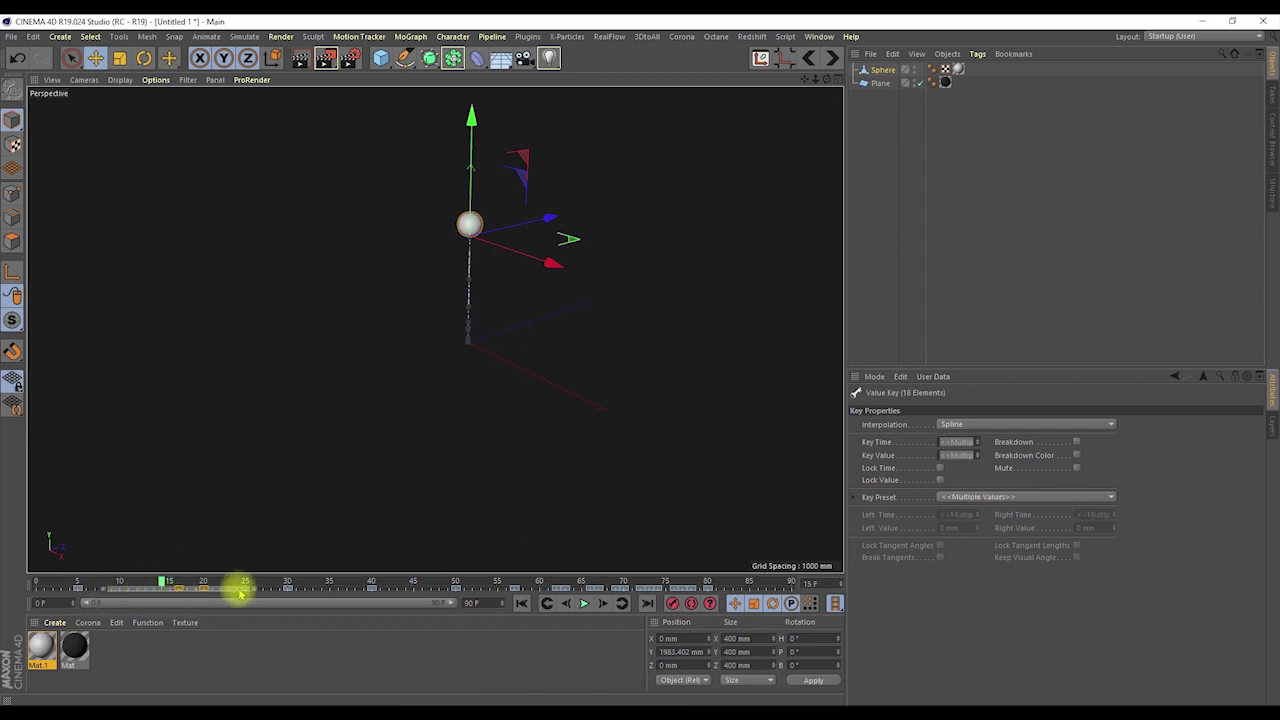
pyautogui.moveTo(160, 580); pyautogui.dragTo(204, 583)
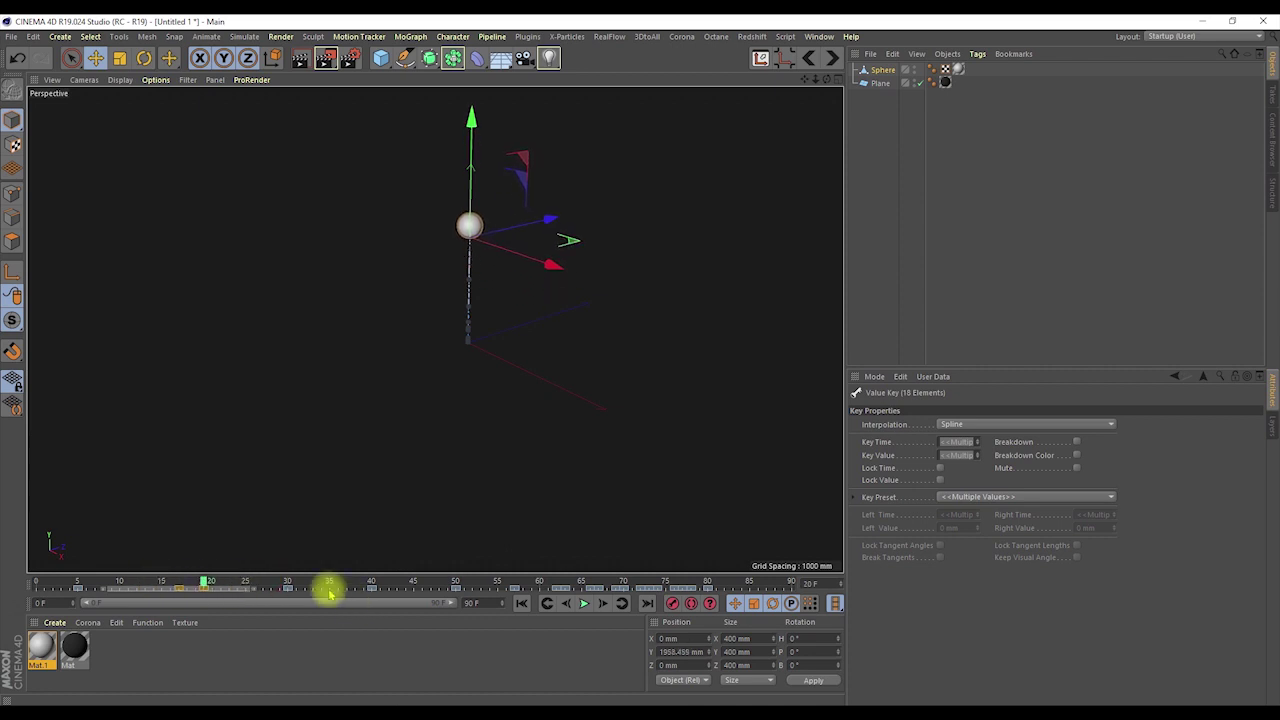
pyautogui.moveTo(330, 592); pyautogui.dragTo(222, 586)
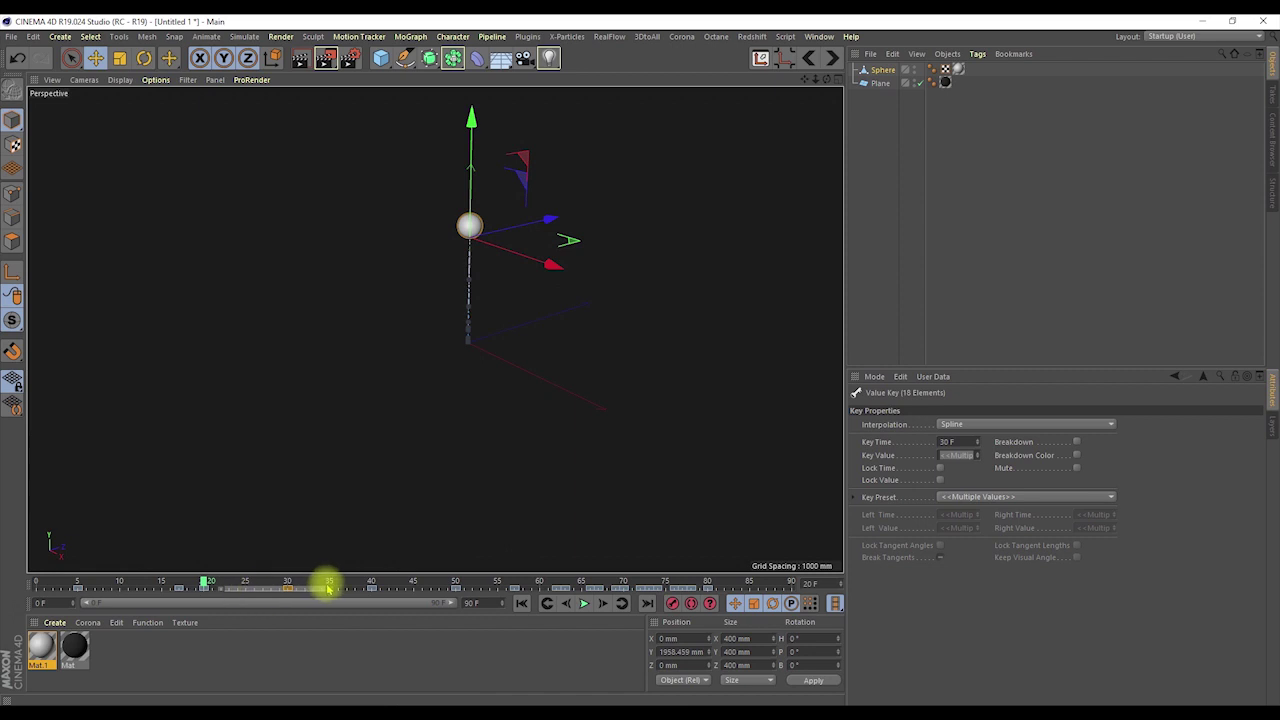
pyautogui.moveTo(335, 592); pyautogui.dragTo(98, 593)
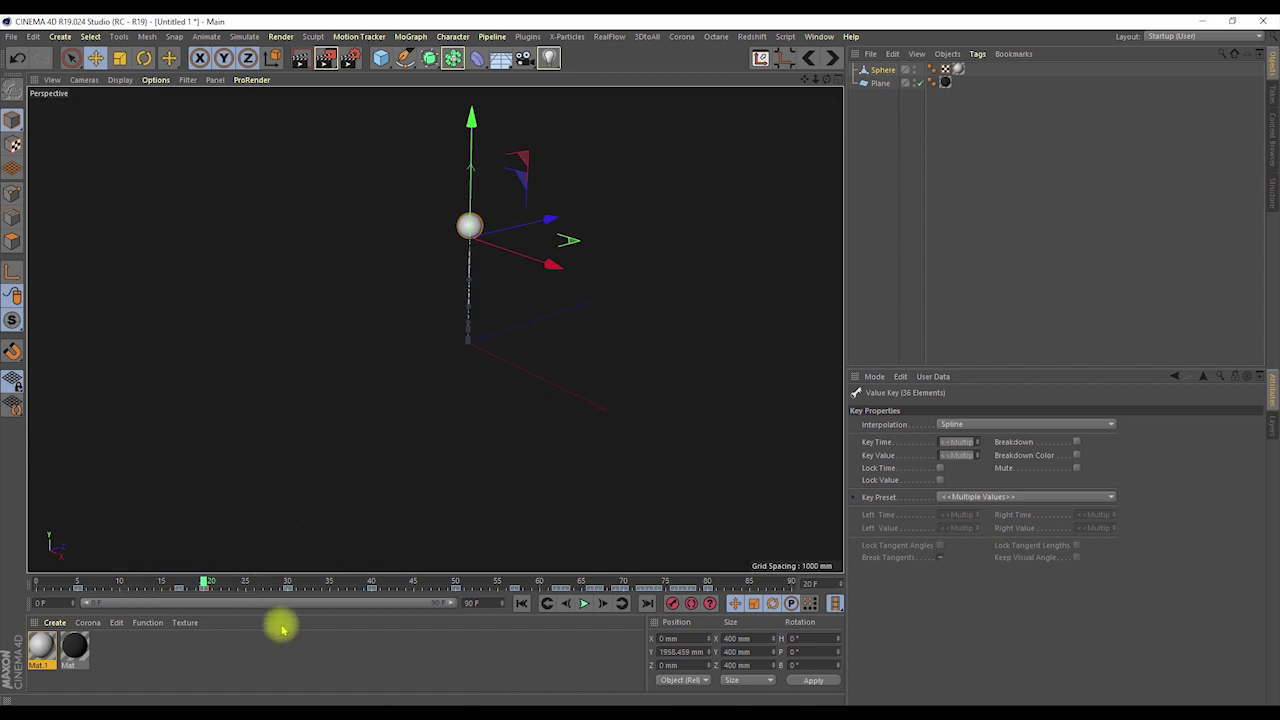
pyautogui.click(287, 589)
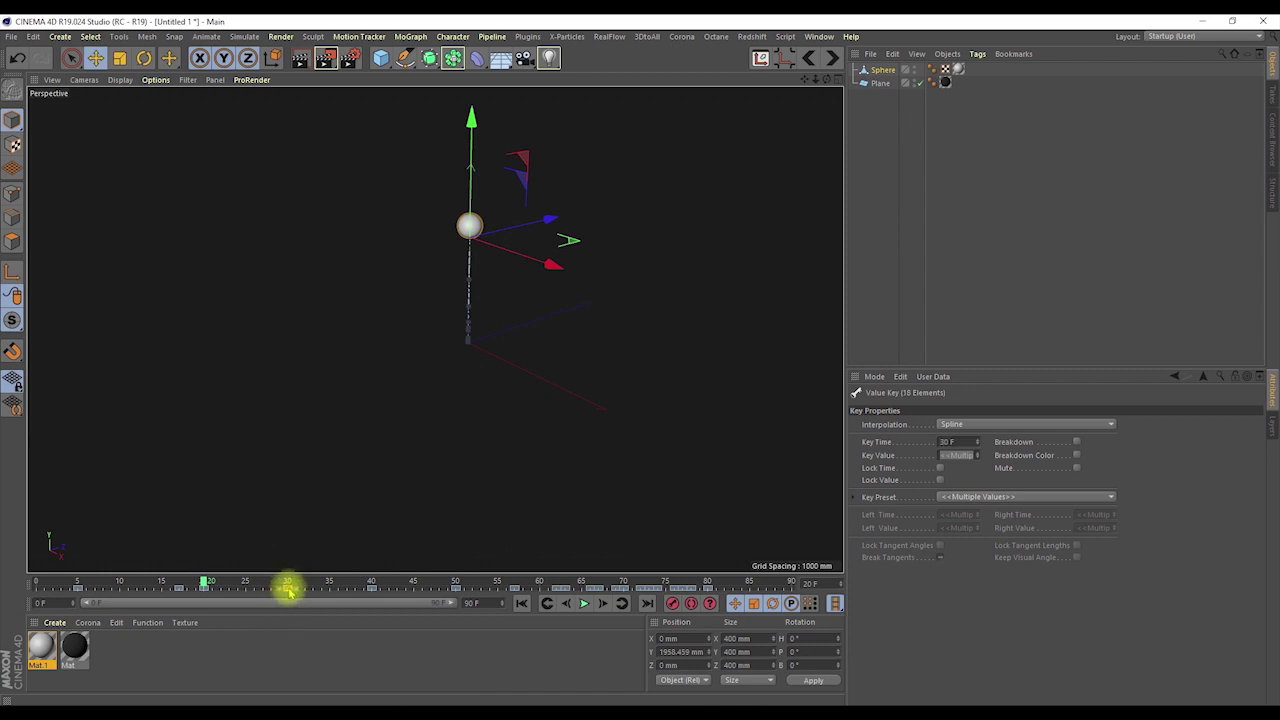
pyautogui.moveTo(268, 594)
pyautogui.mouseDown()
pyautogui.moveTo(246, 591)
pyautogui.moveTo(354, 591)
pyautogui.moveTo(219, 591)
pyautogui.moveTo(466, 591)
pyautogui.moveTo(266, 629)
pyautogui.moveTo(290, 583)
pyautogui.mouseUp()
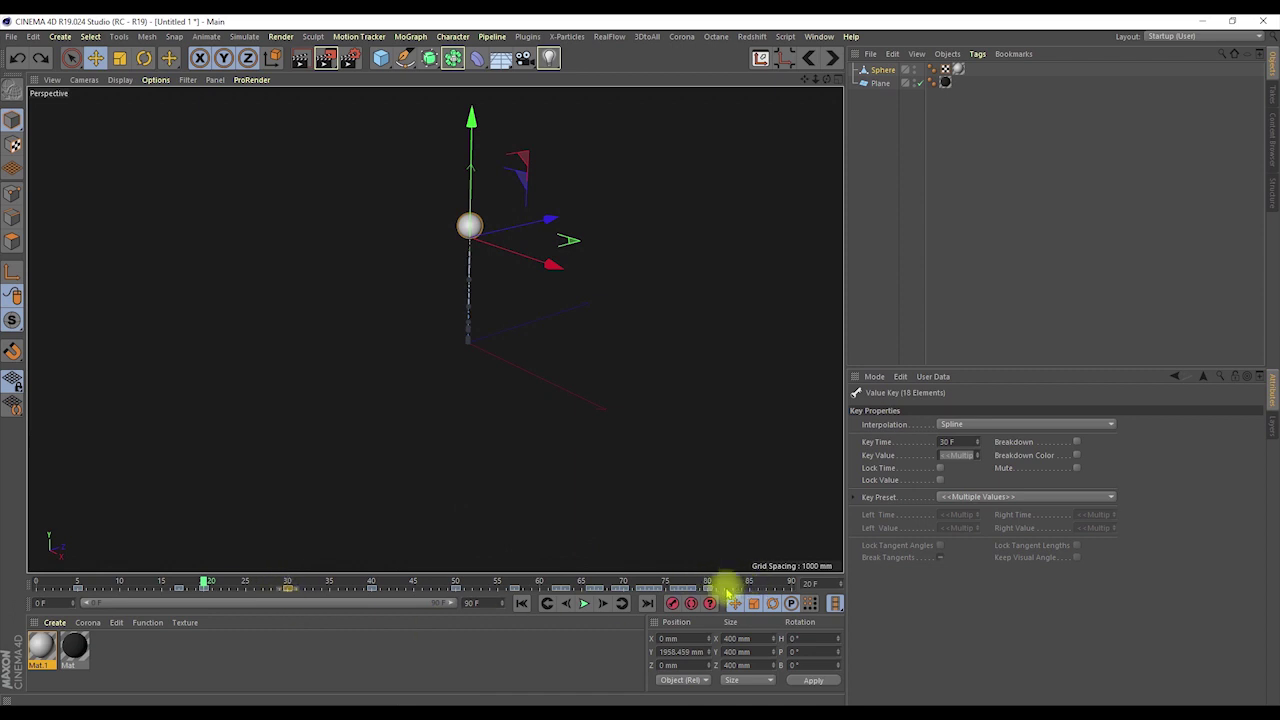
pyautogui.moveTo(750, 581)
pyautogui.mouseDown()
pyautogui.moveTo(700, 591)
pyautogui.moveTo(775, 578)
pyautogui.moveTo(703, 580)
pyautogui.moveTo(763, 580)
pyautogui.moveTo(712, 584)
pyautogui.moveTo(751, 590)
pyautogui.moveTo(757, 577)
pyautogui.mouseUp()
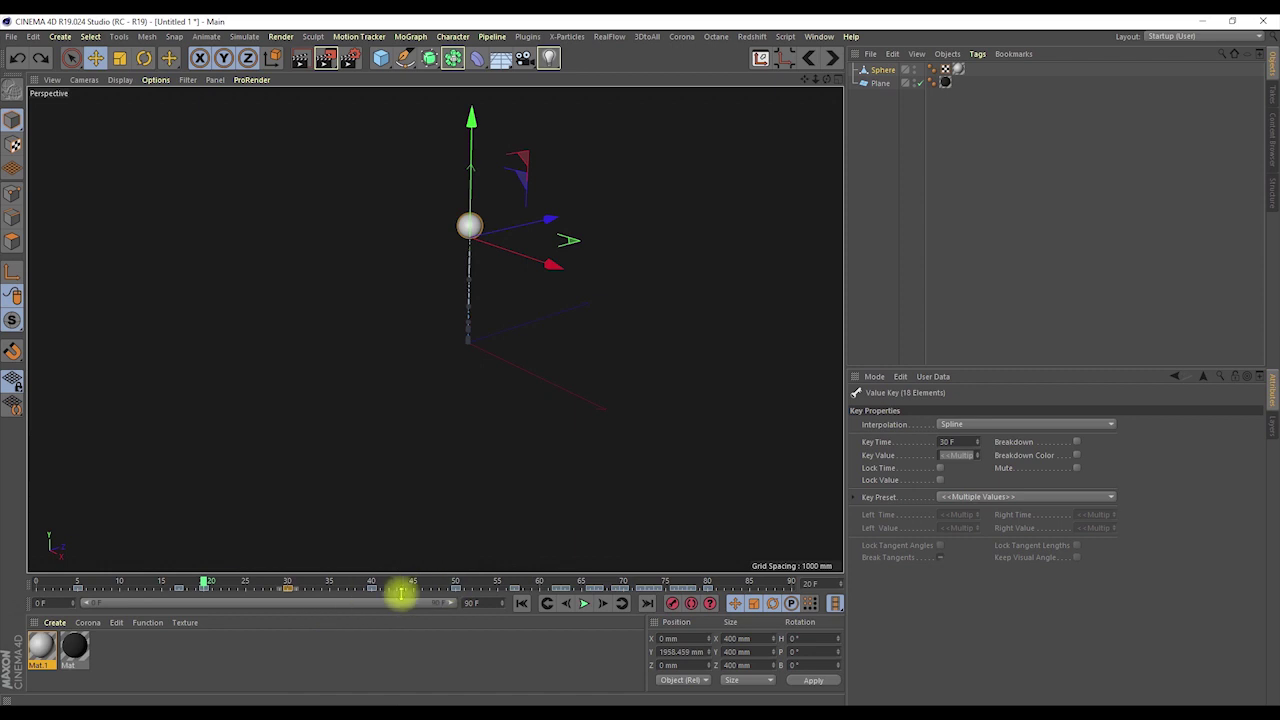
# - Toggle the timeline's Advanced Mode option
pyautogui.rightClick(332, 596)
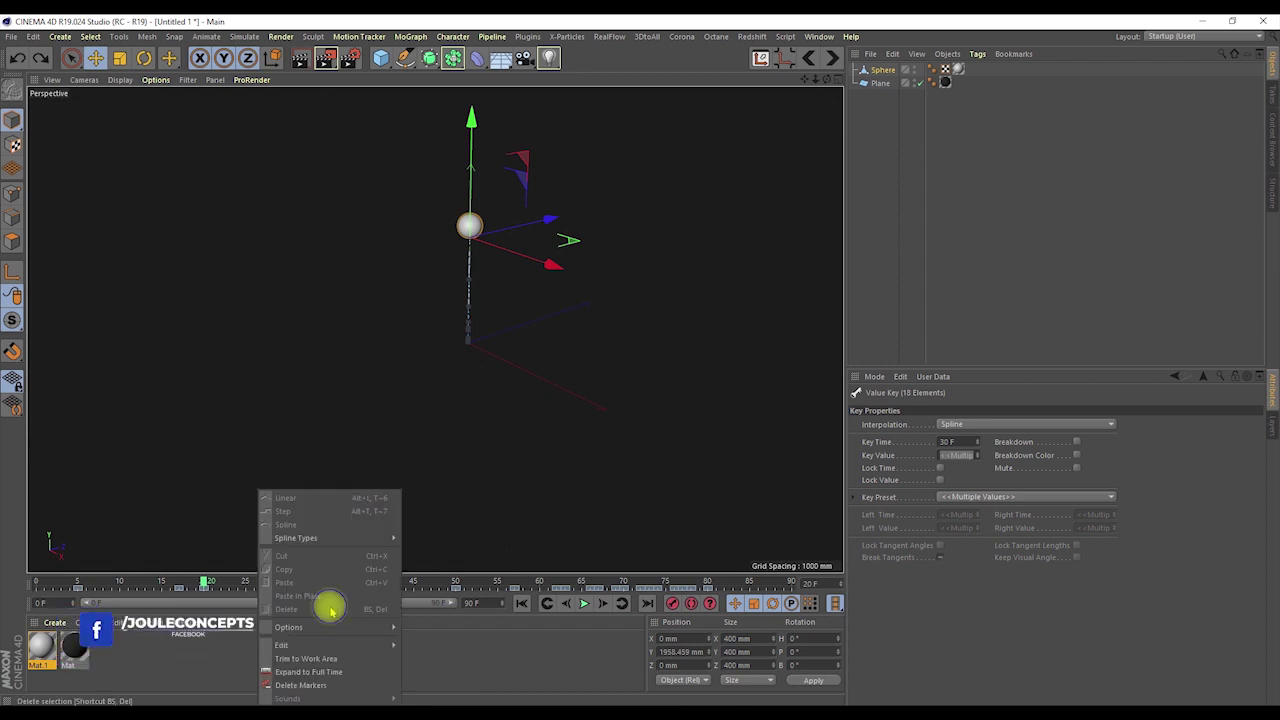
pyautogui.moveTo(309, 626)
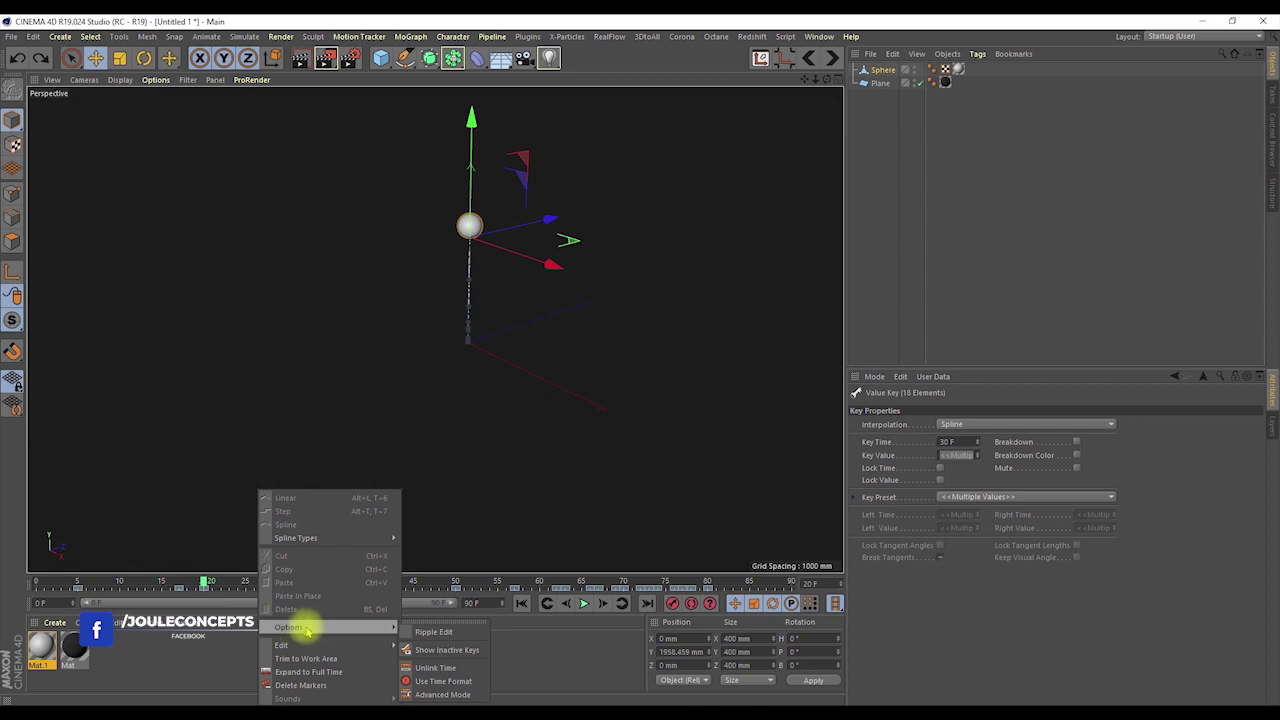
pyautogui.click(460, 696)
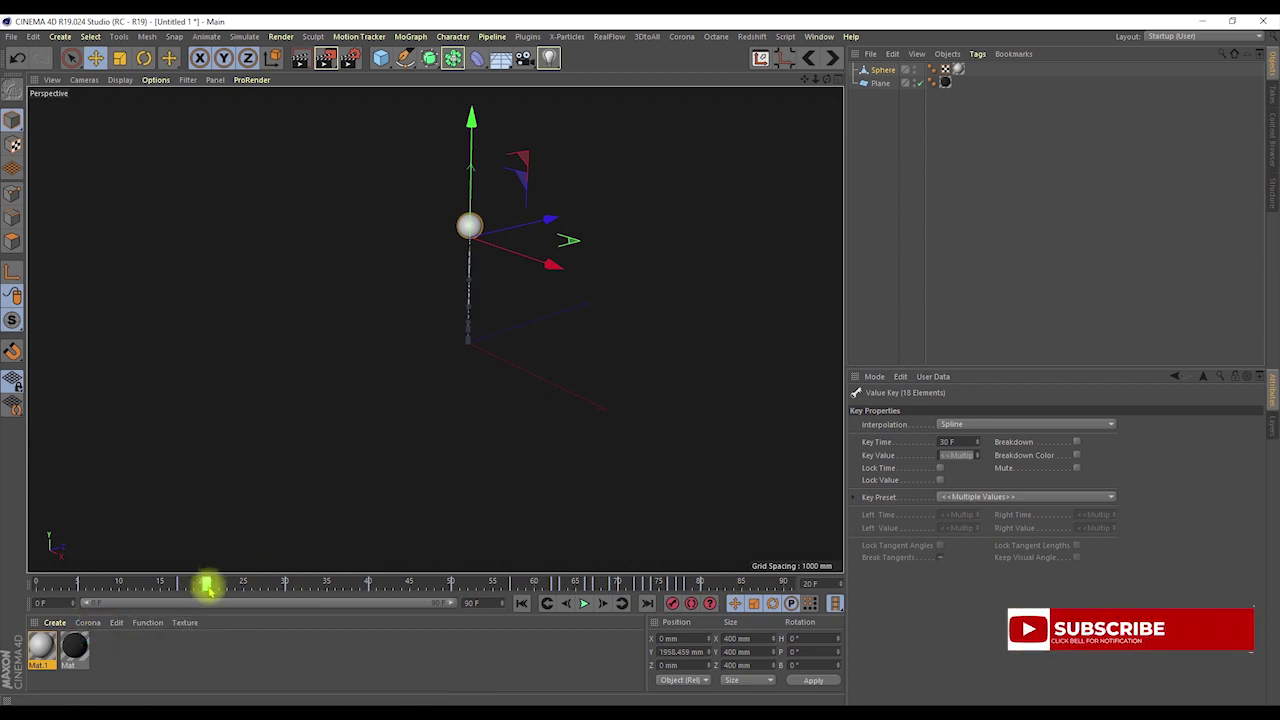
# - Scrub the playhead back and forth through the sphere's animation, ending at frame 11
pyautogui.moveTo(206, 586); pyautogui.dragTo(120, 597)
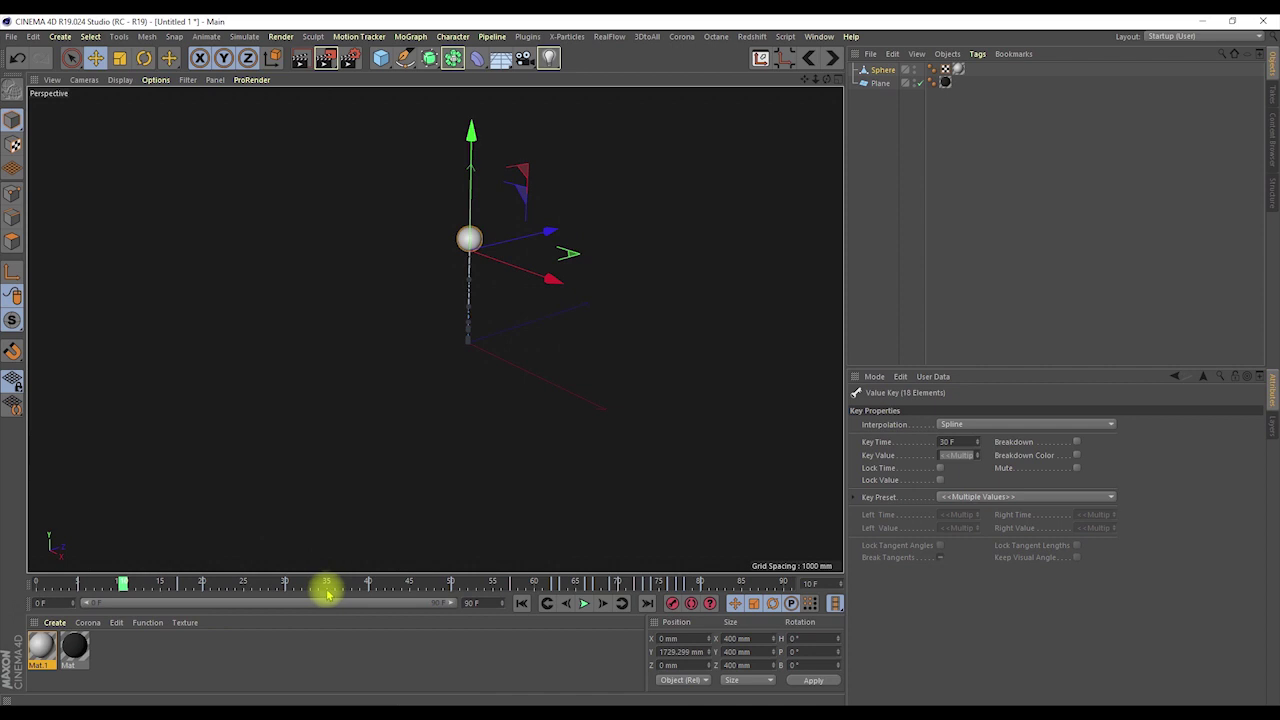
pyautogui.moveTo(328, 592); pyautogui.dragTo(156, 592)
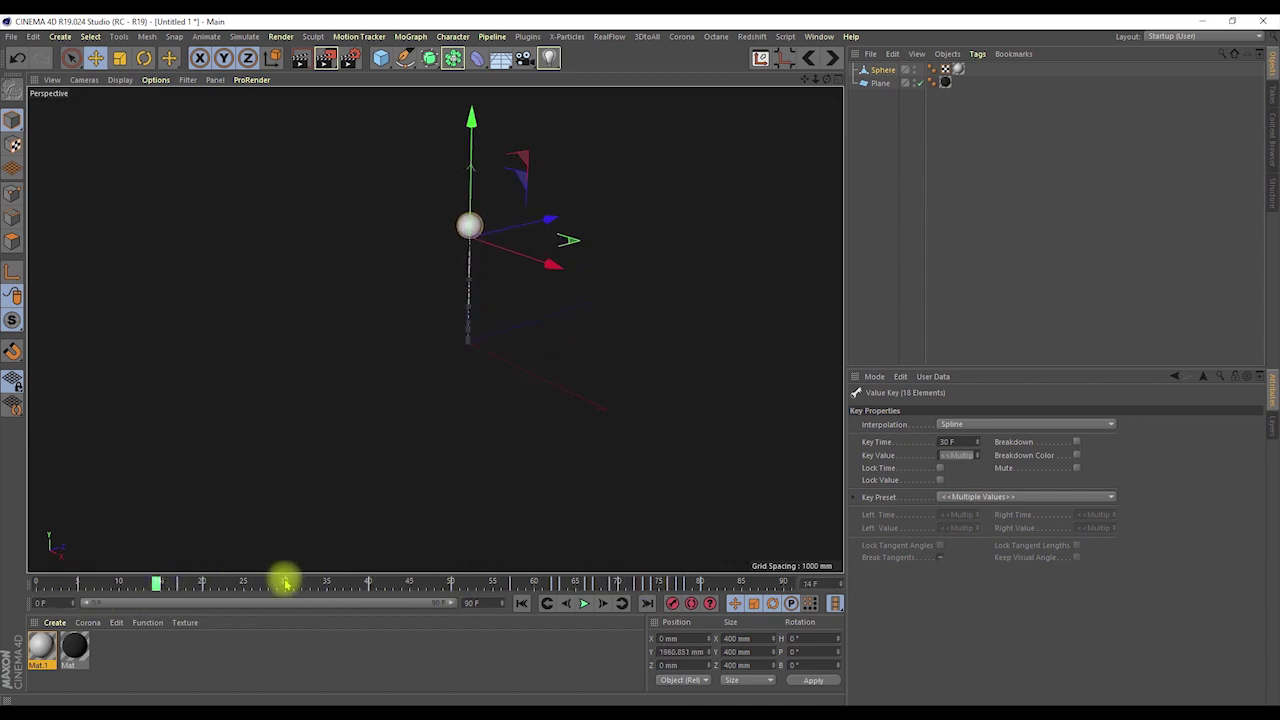
pyautogui.click(287, 588)
pyautogui.moveTo(286, 588); pyautogui.dragTo(190, 588)
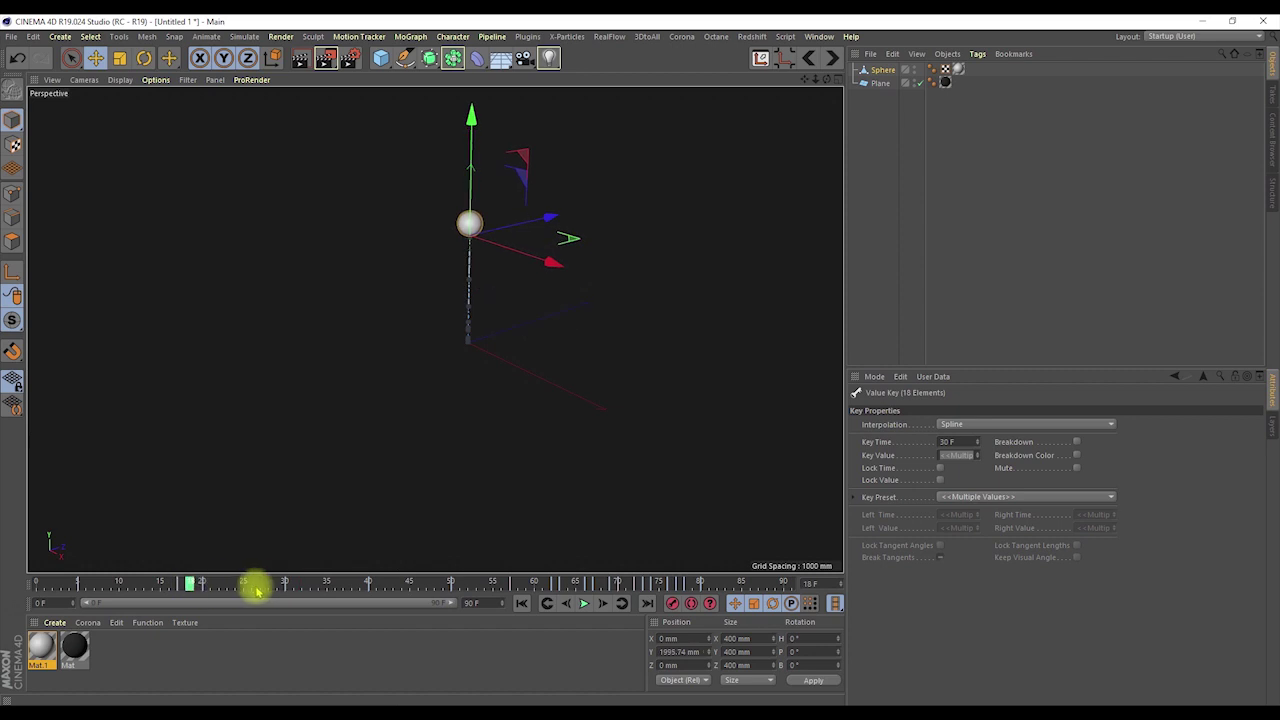
pyautogui.click(284, 586)
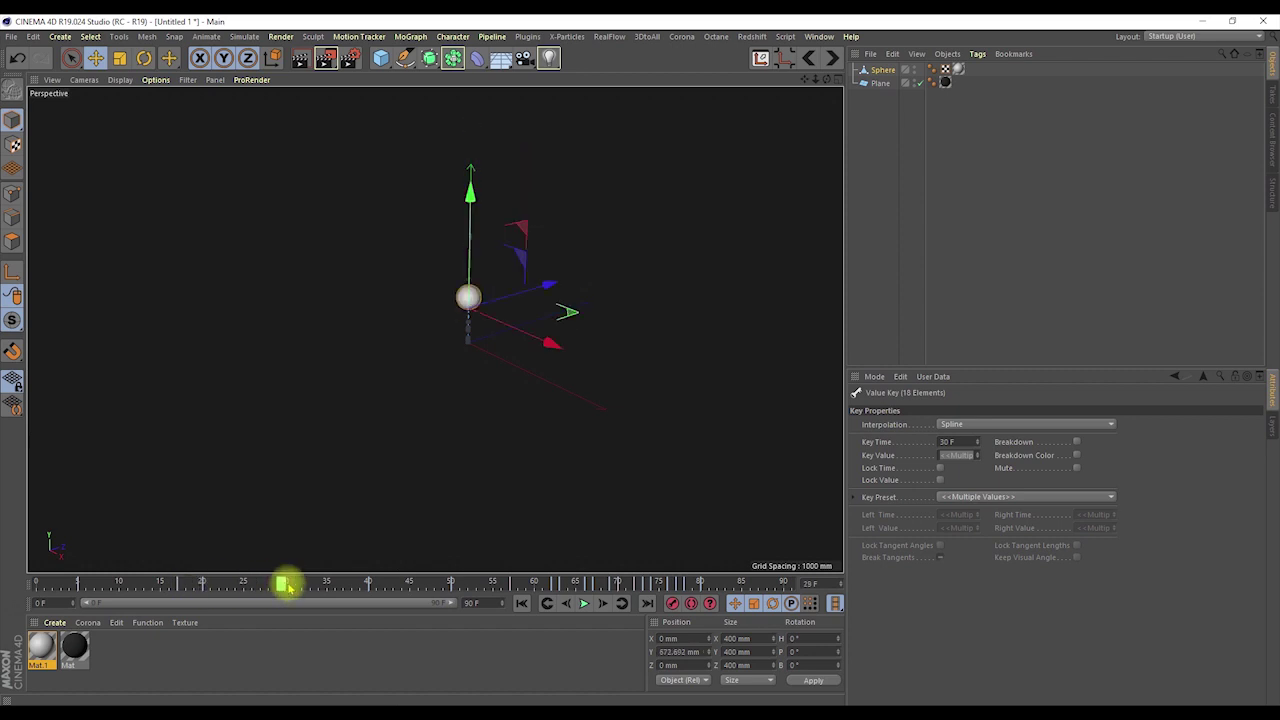
pyautogui.moveTo(279, 583); pyautogui.dragTo(131, 591)
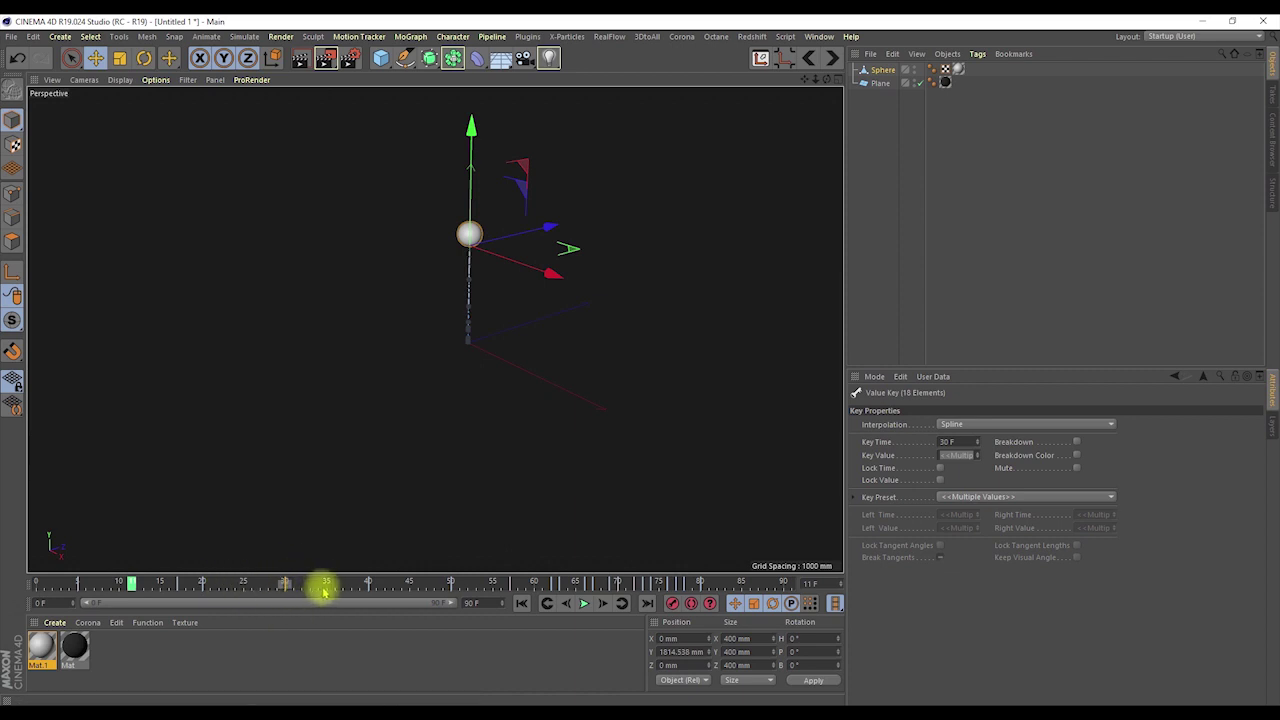
# - Try marquee-selecting neighbouring keyframes on the timeline, also picking the keys at frame 30 on their own
pyautogui.moveTo(326, 592)
pyautogui.mouseDown()
pyautogui.moveTo(294, 596)
pyautogui.moveTo(331, 594)
pyautogui.mouseUp()
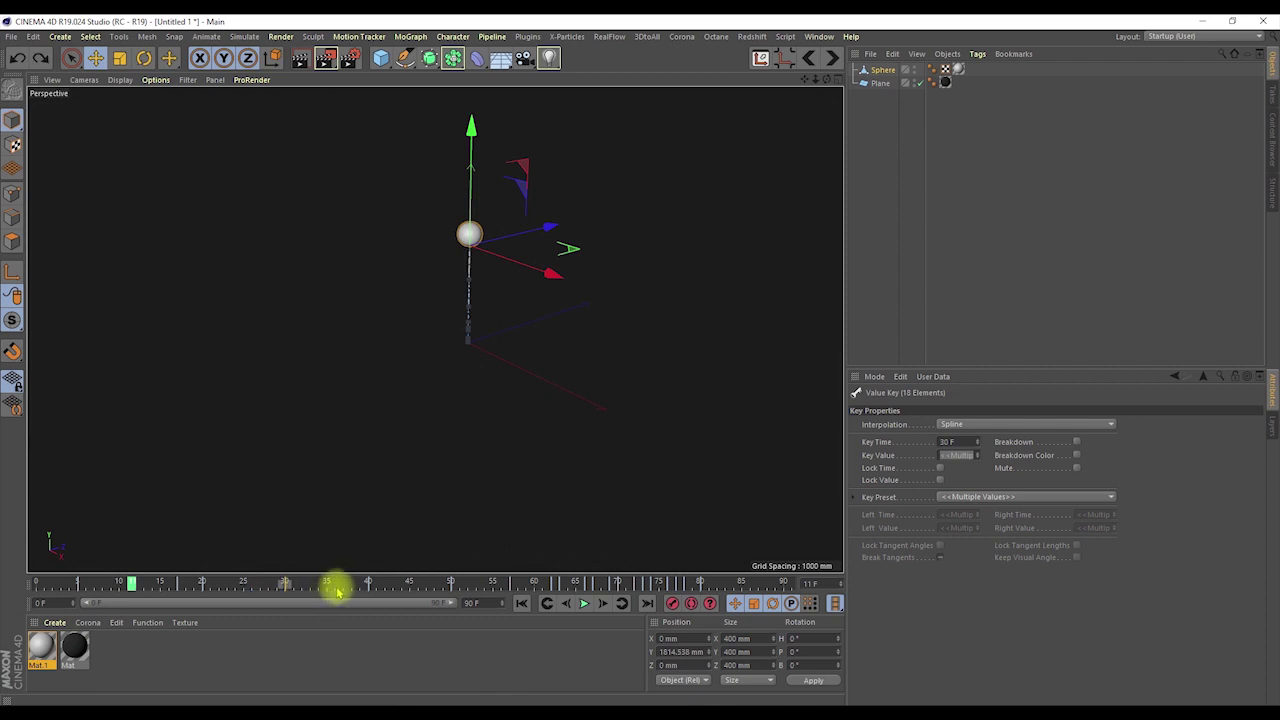
pyautogui.moveTo(337, 590); pyautogui.dragTo(282, 592)
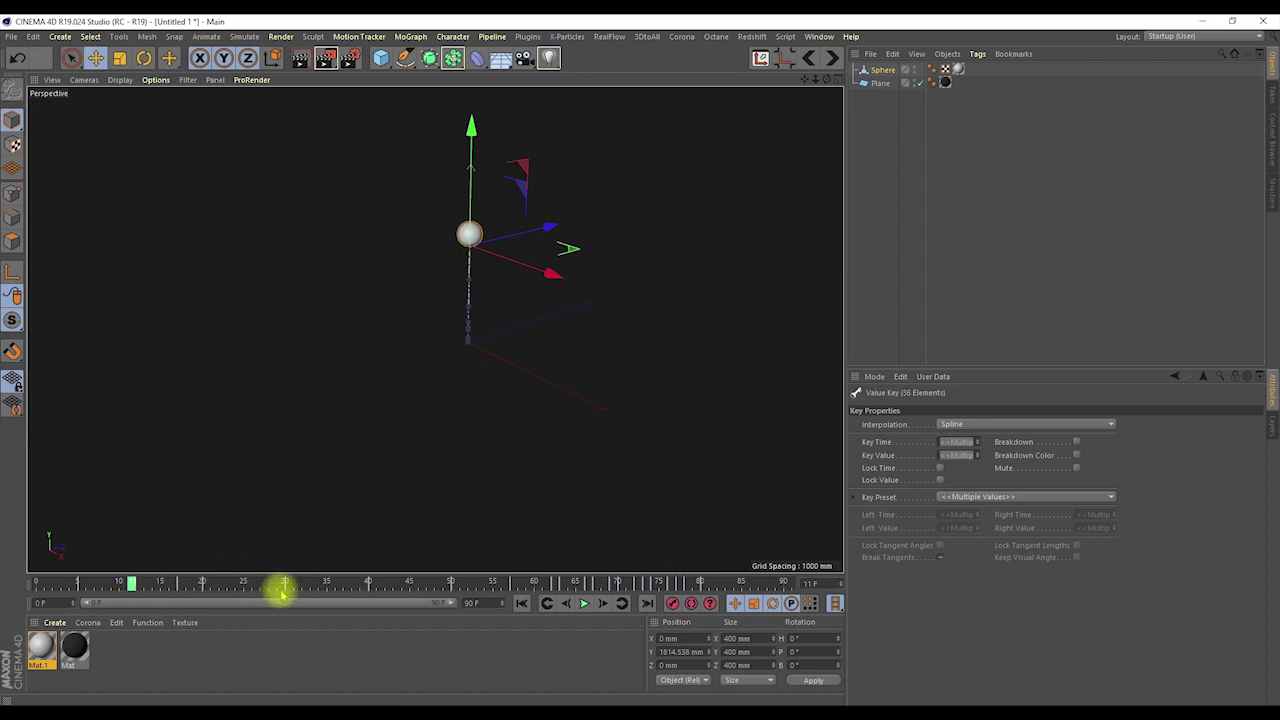
pyautogui.click(285, 585)
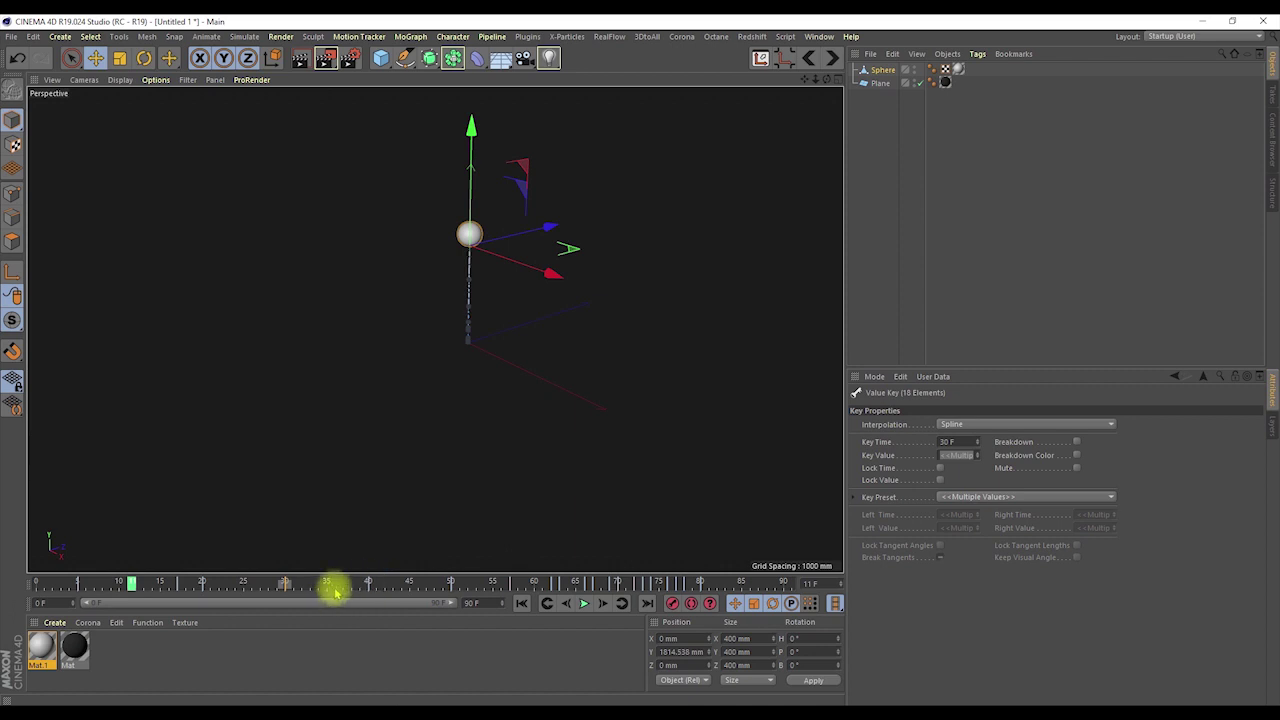
pyautogui.moveTo(336, 592); pyautogui.dragTo(158, 591)
pyautogui.click(251, 590)
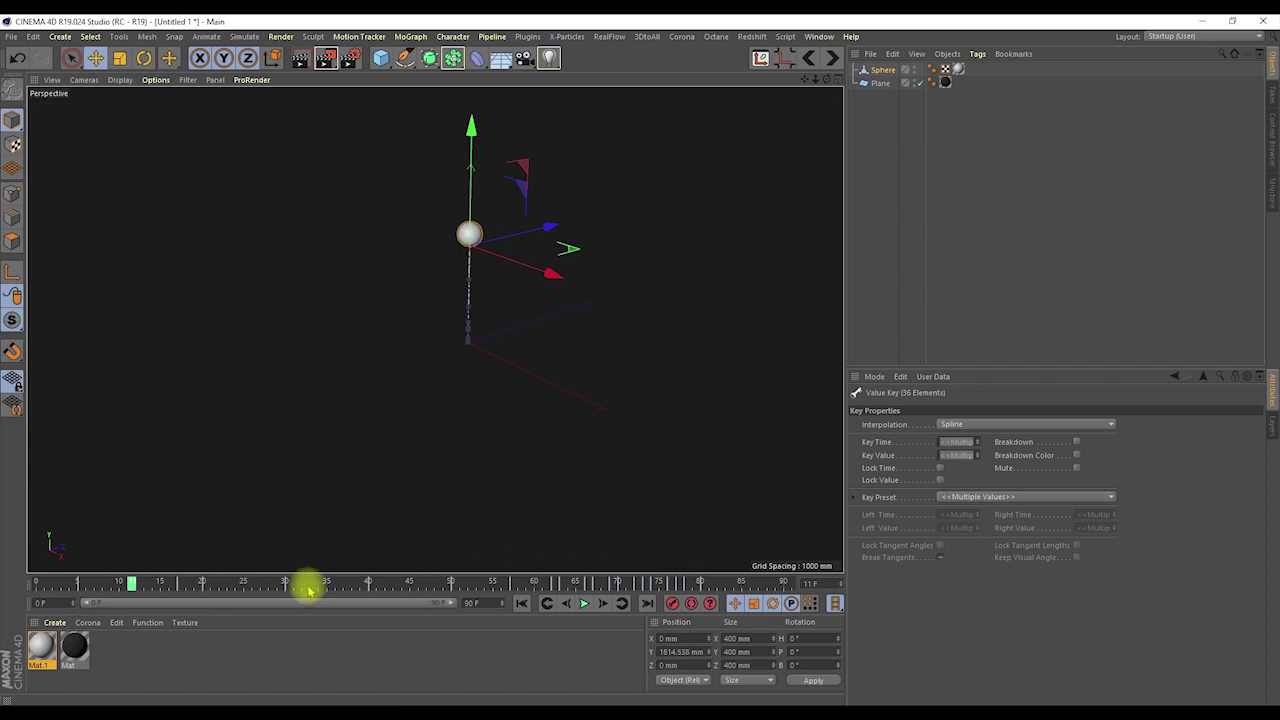
pyautogui.click(368, 588)
pyautogui.moveTo(326, 590); pyautogui.dragTo(235, 590)
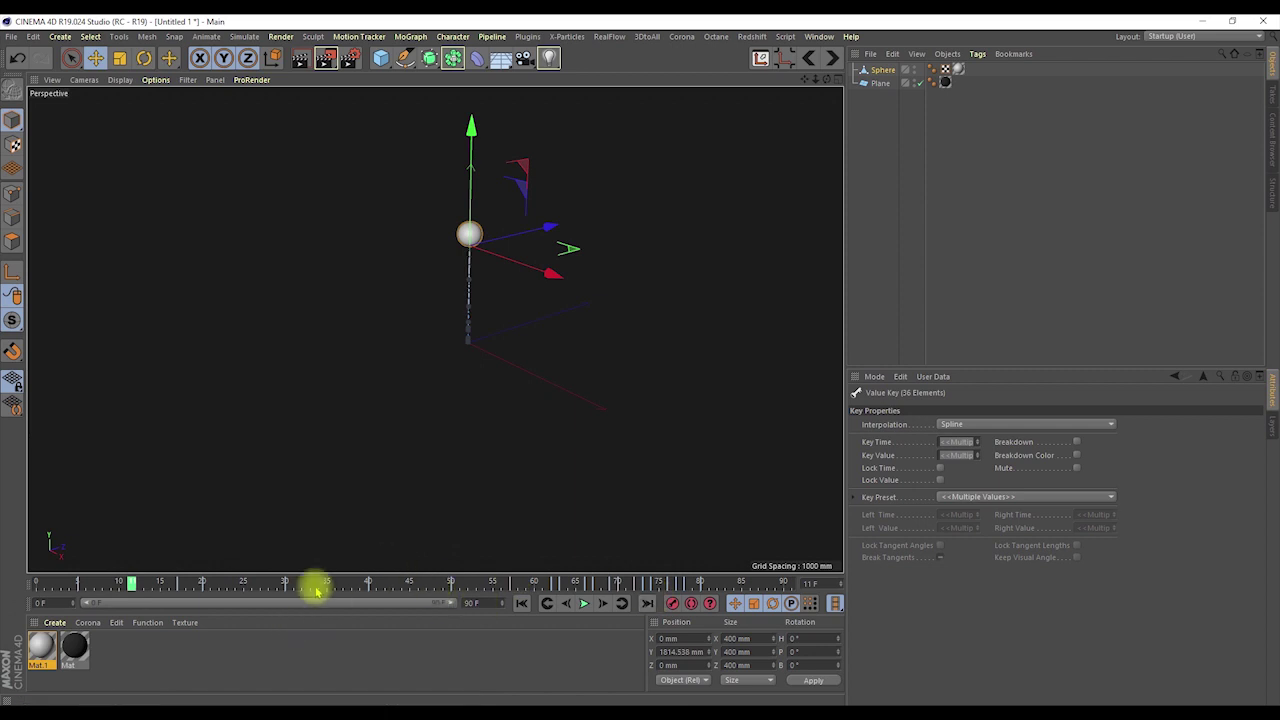
# - Toggle the timeline's Advanced Mode and switch it back again to compare the two timeline displays
pyautogui.rightClick(346, 584)
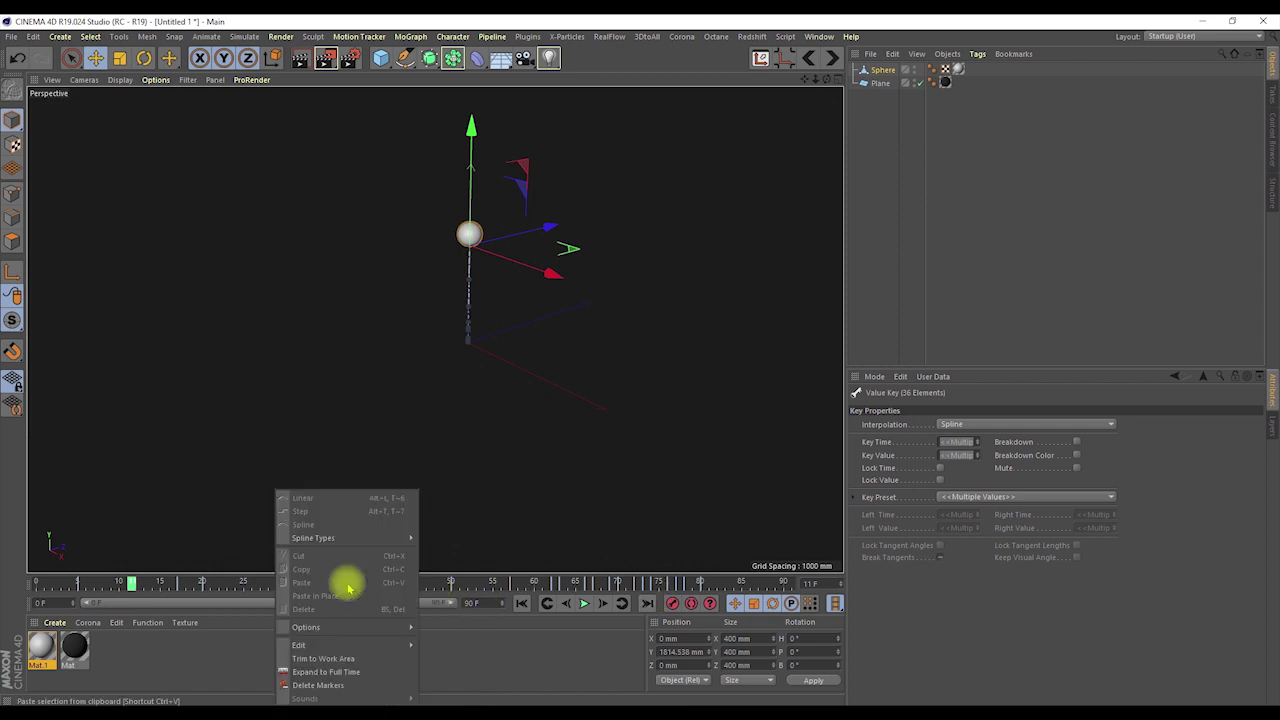
pyautogui.moveTo(373, 633)
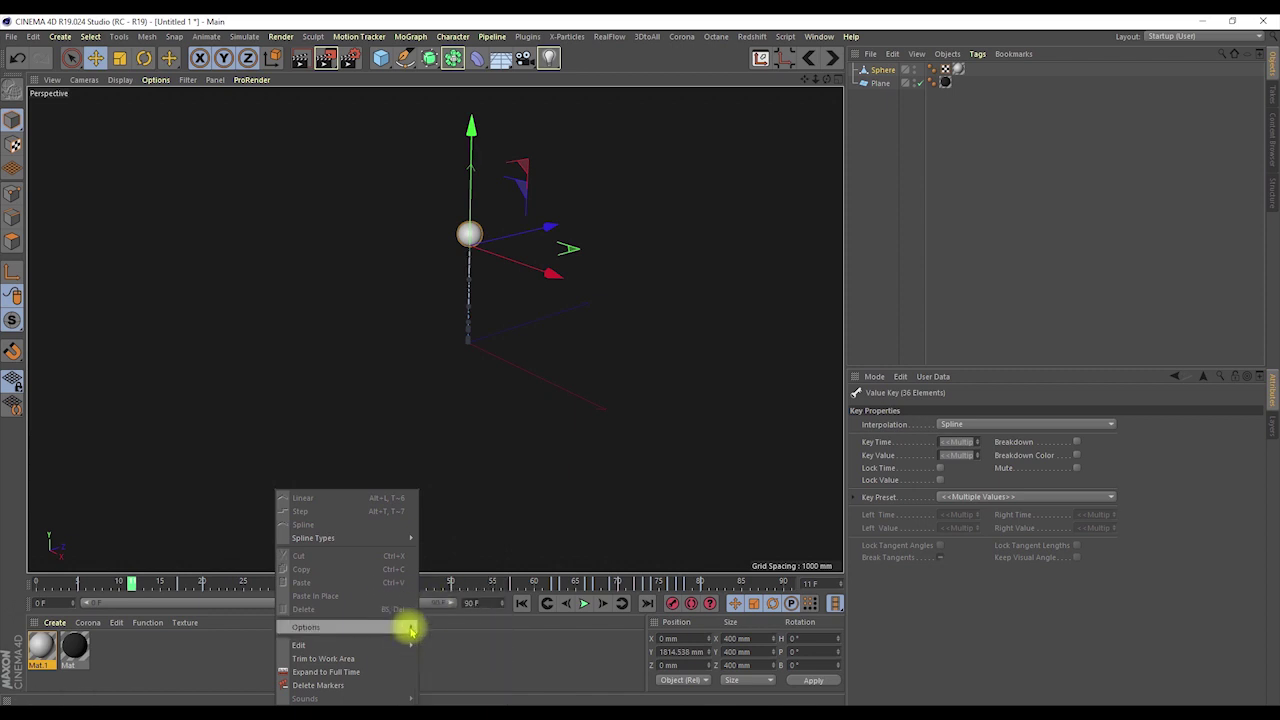
pyautogui.moveTo(405, 627)
pyautogui.click(450, 697)
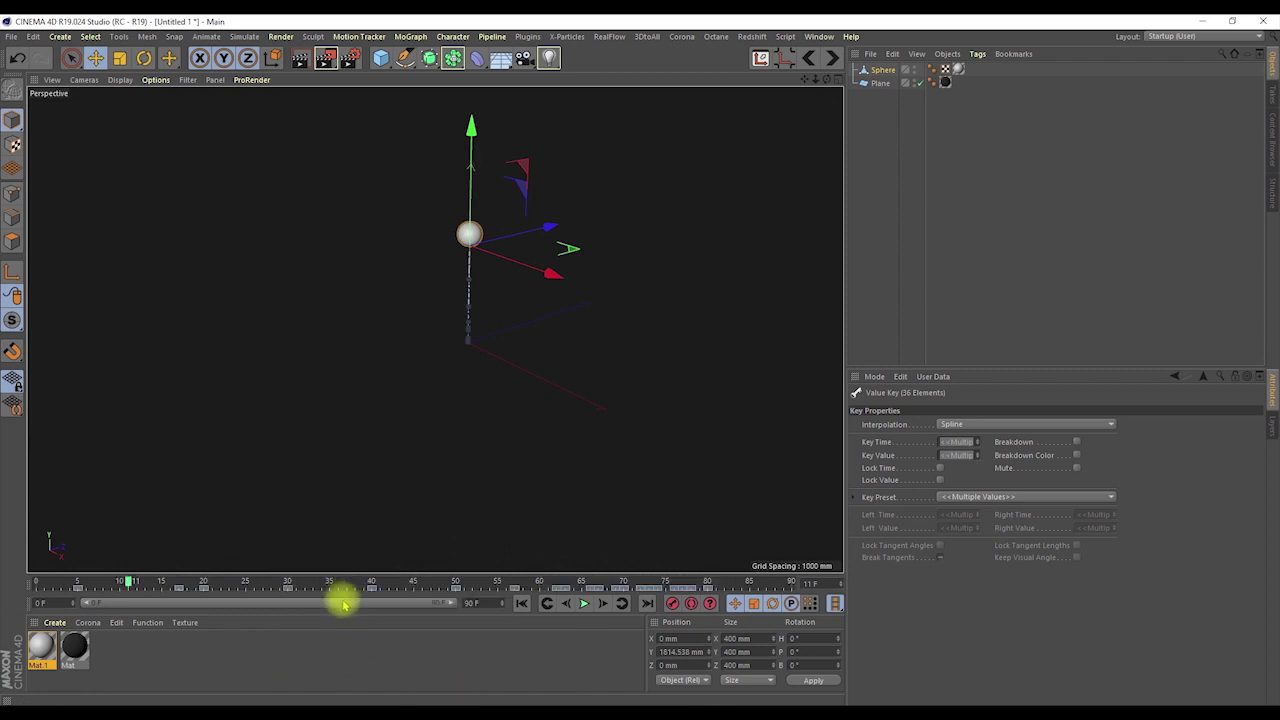
pyautogui.rightClick(340, 601)
pyautogui.moveTo(375, 627)
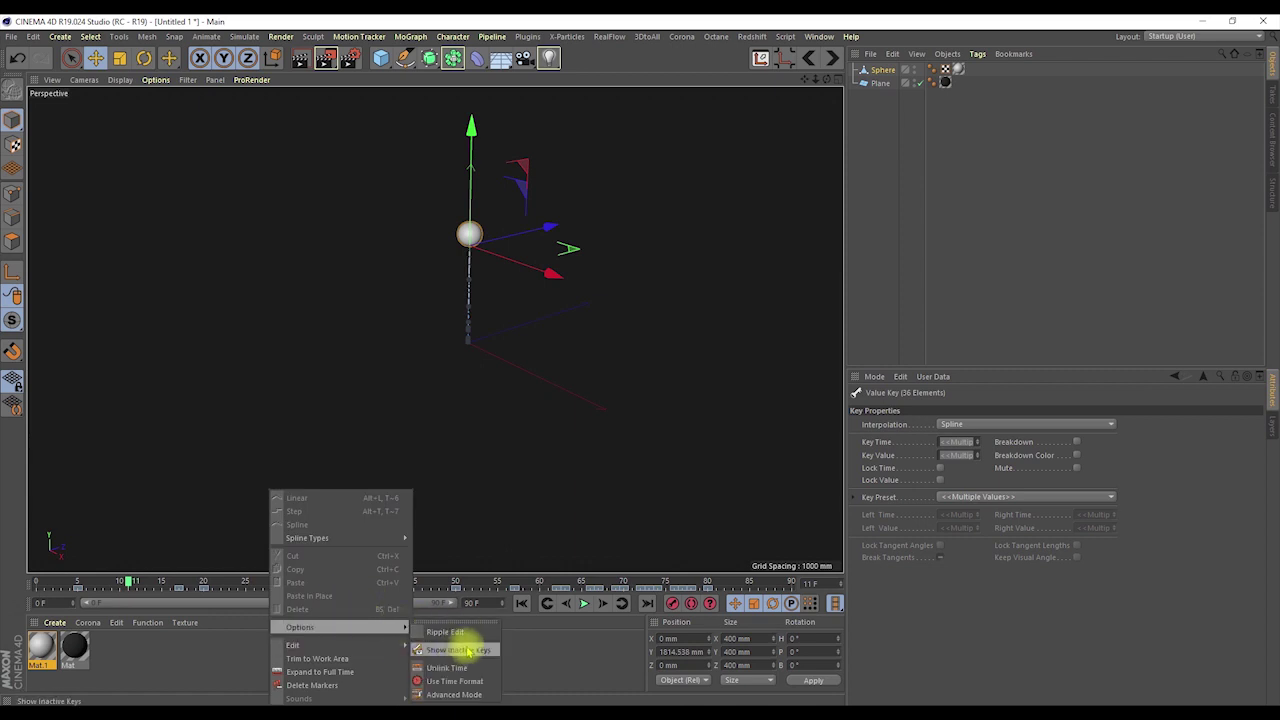
pyautogui.click(452, 693)
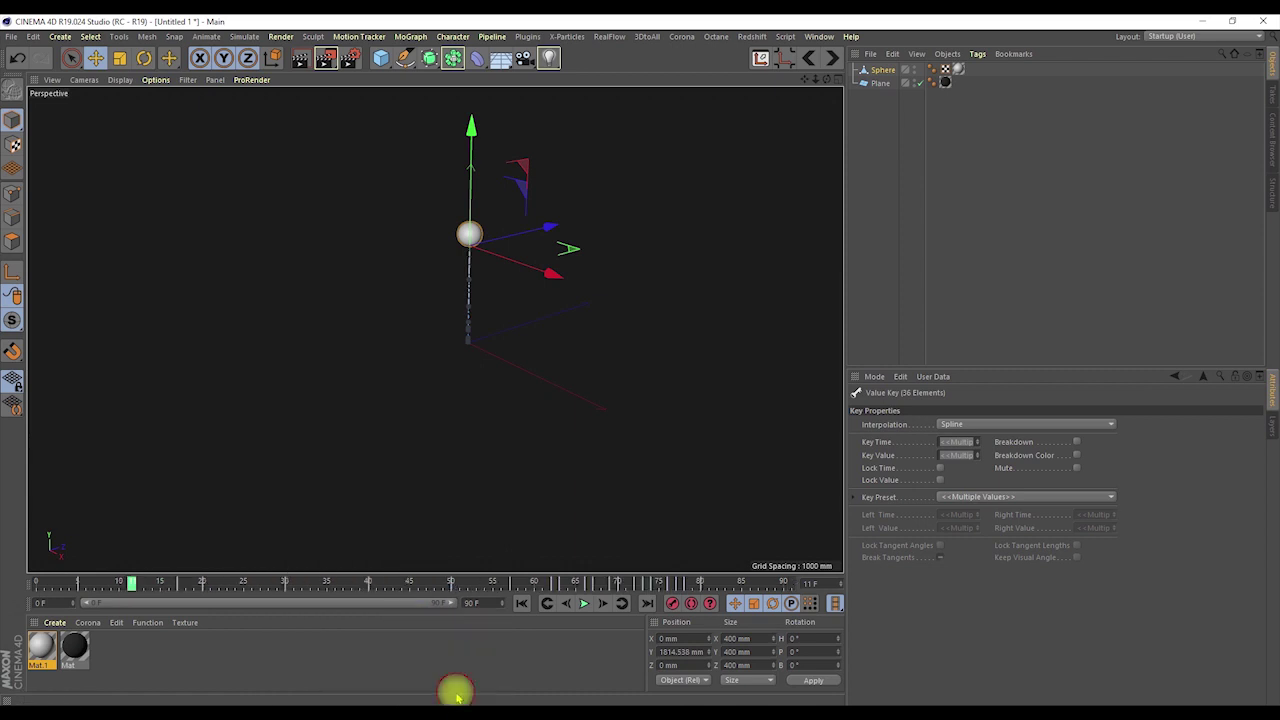
# - Set the timeline's key display option to Split PSR Keys
pyautogui.rightClick(326, 591)
pyautogui.moveTo(390, 627)
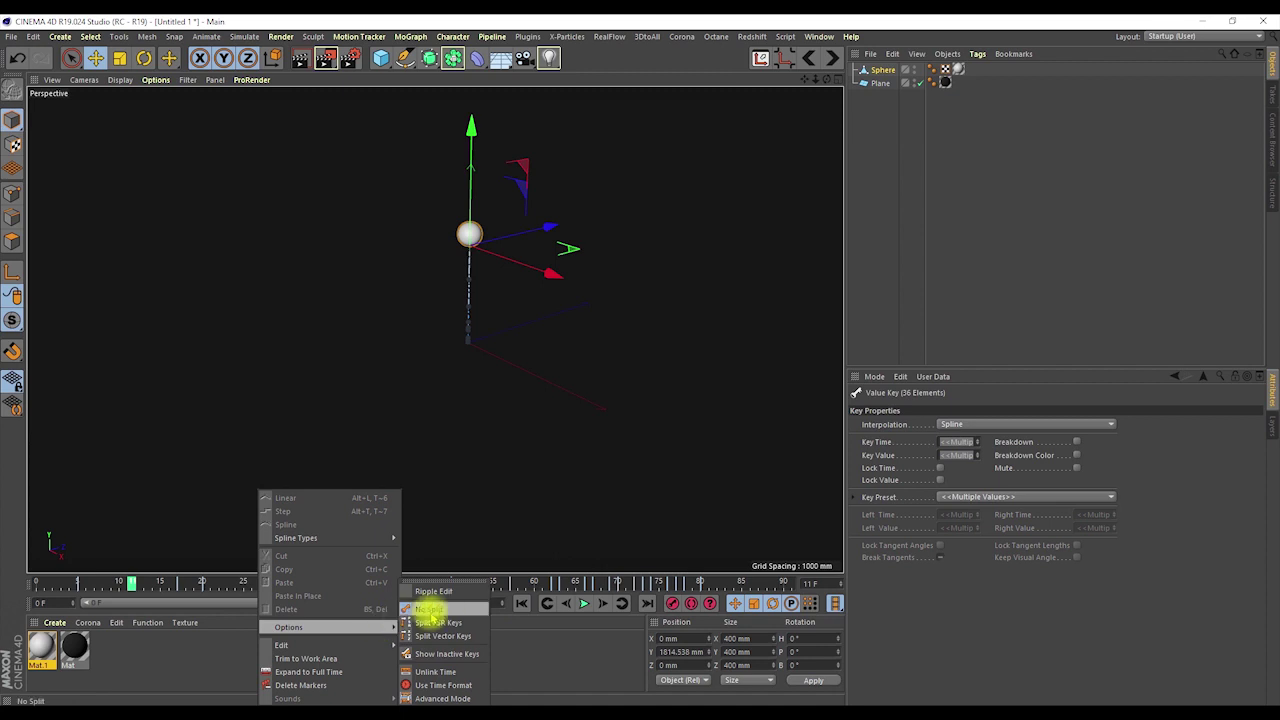
pyautogui.click(450, 622)
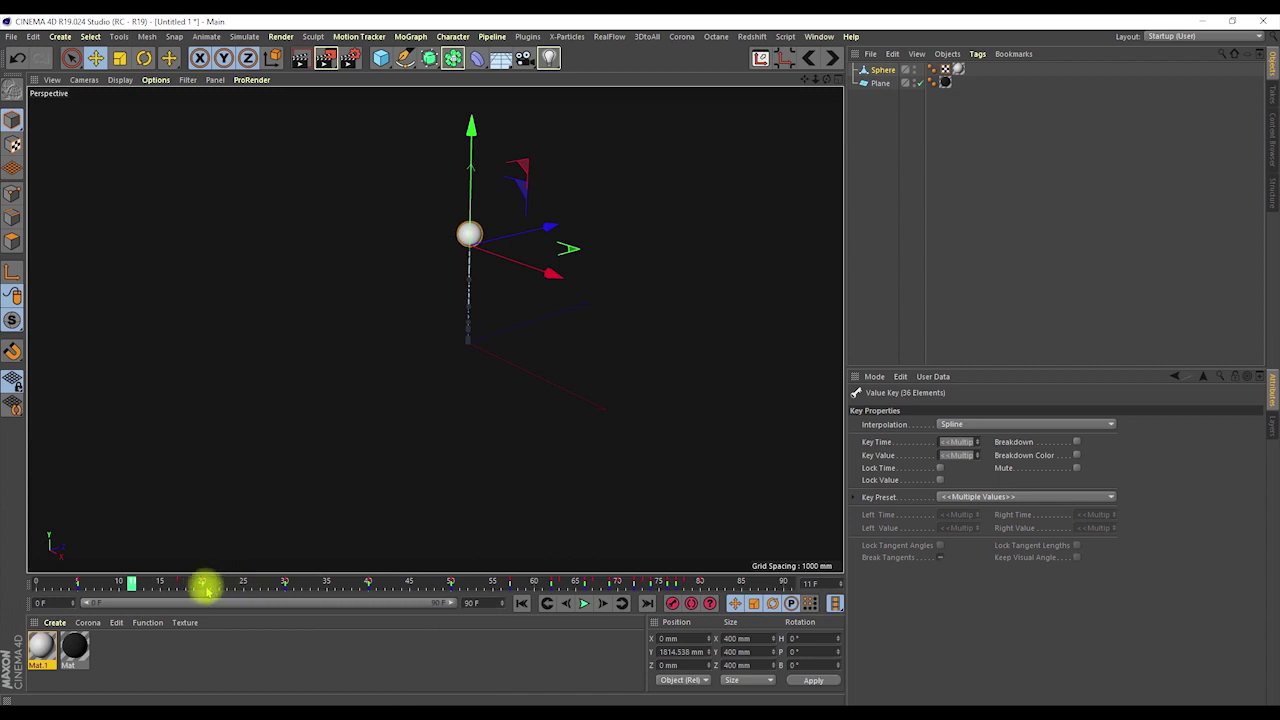
# - Switch the timeline's key display option to Split Vector Keys
pyautogui.rightClick(244, 586)
pyautogui.moveTo(306, 627)
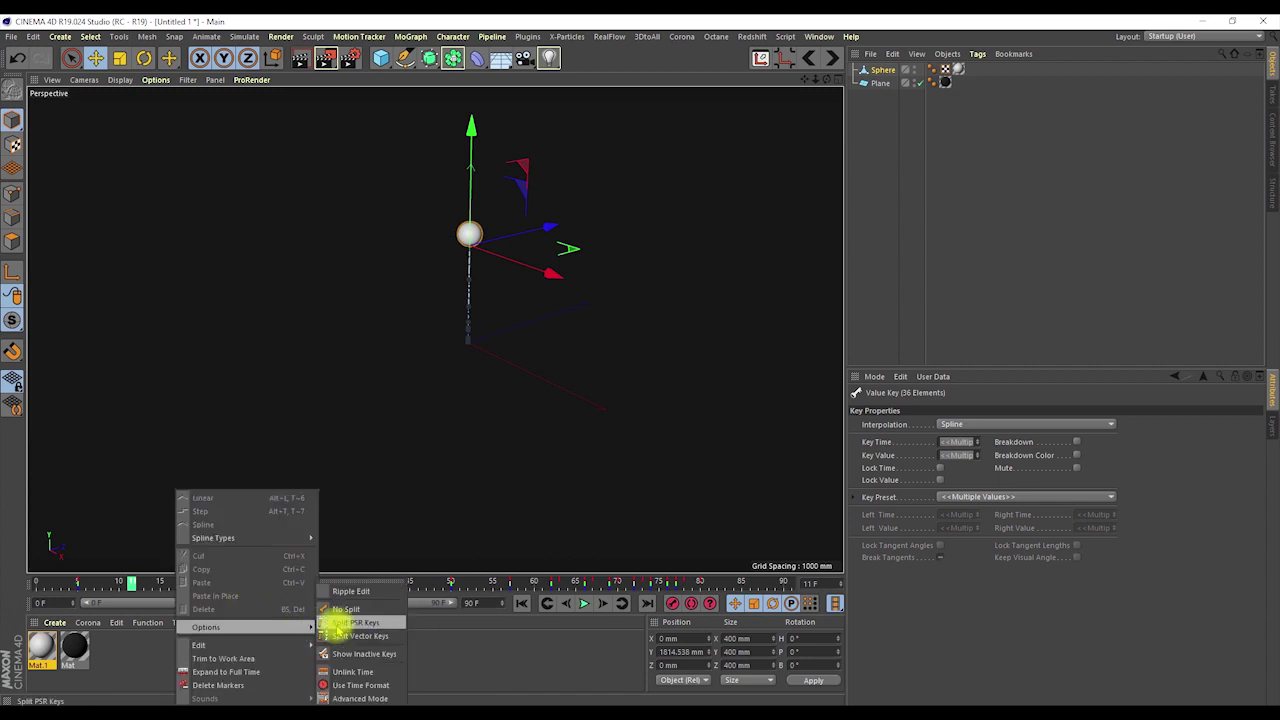
pyautogui.click(370, 636)
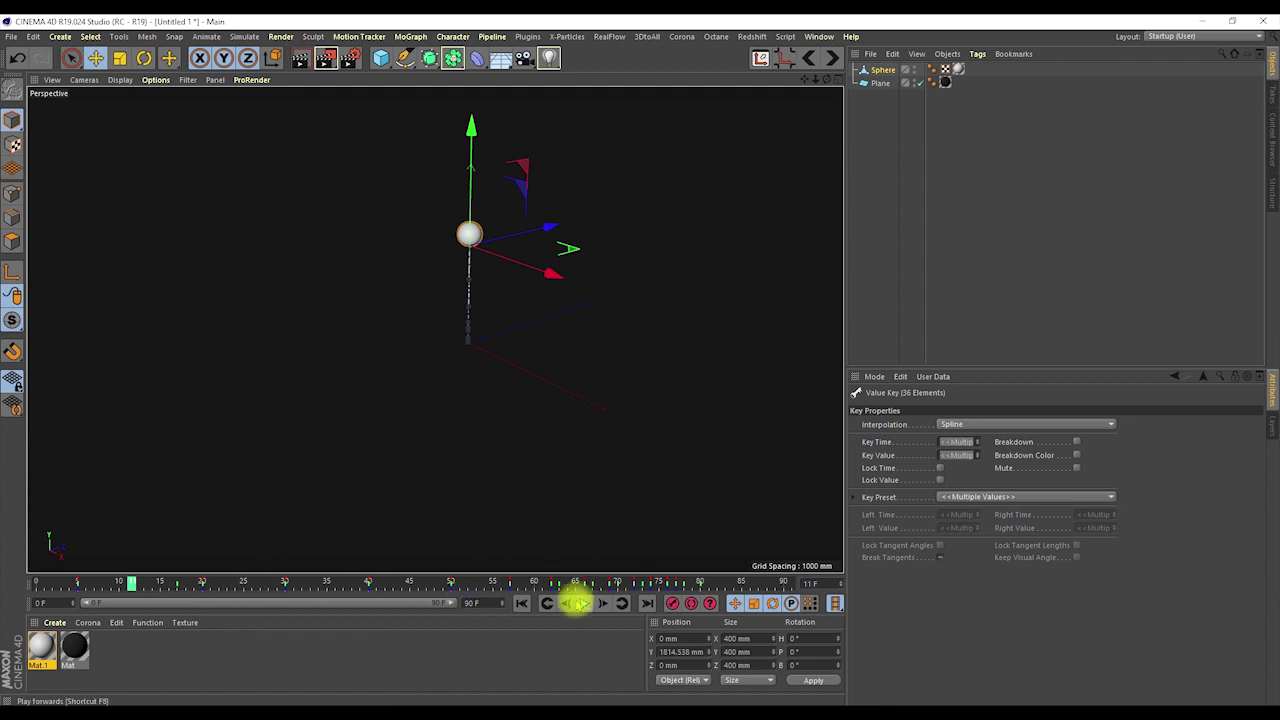
# - Return the timeline's key display to Split PSR Keys
pyautogui.rightClick(157, 587)
pyautogui.click(258, 590)
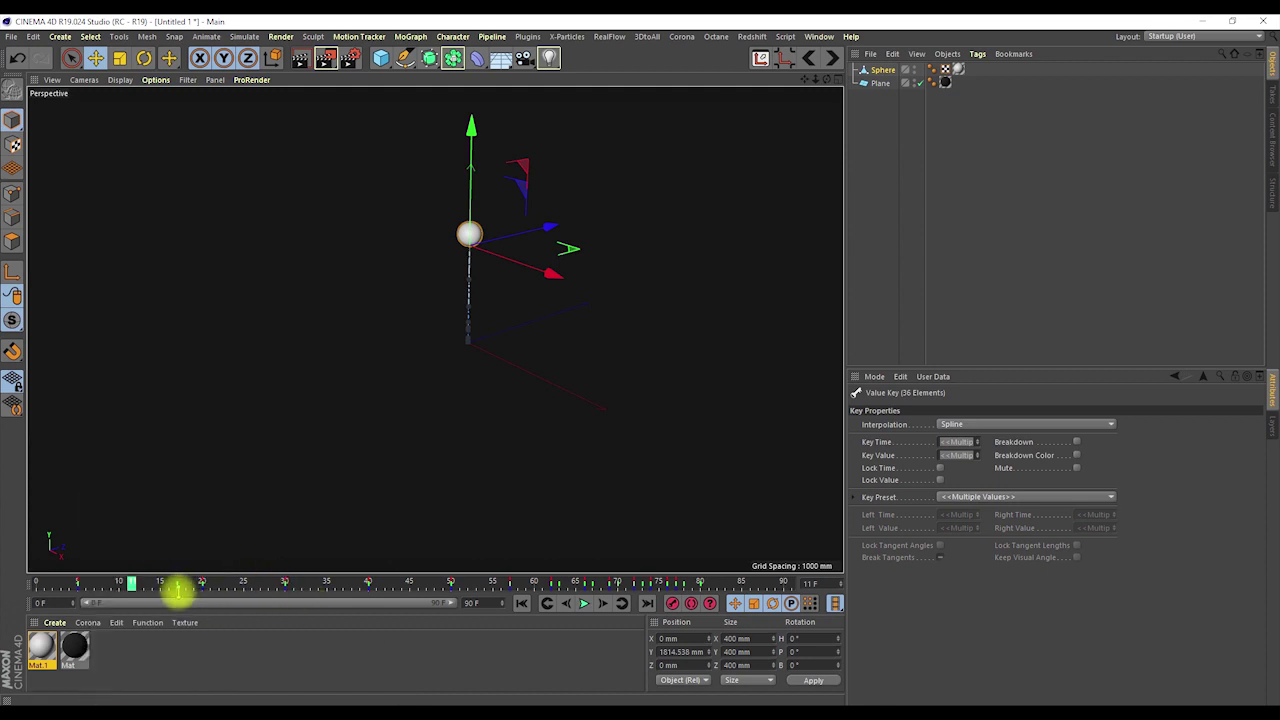
pyautogui.rightClick(151, 583)
pyautogui.moveTo(190, 626)
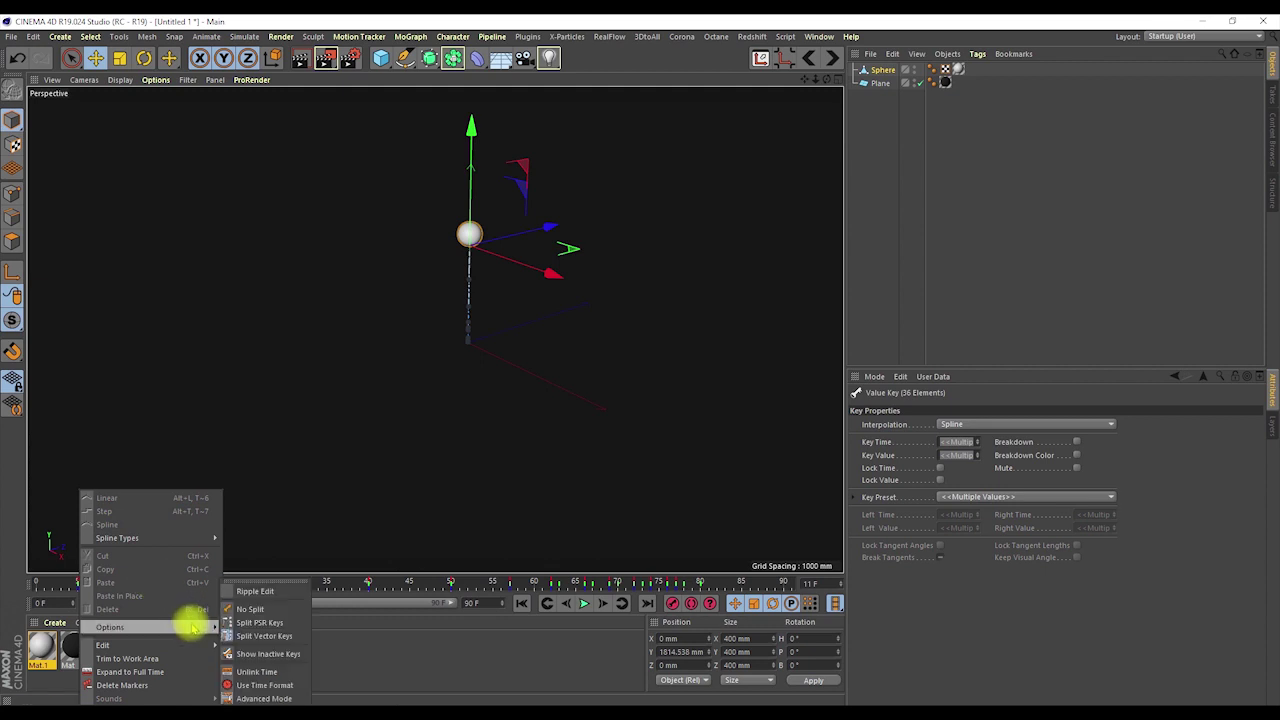
pyautogui.click(262, 622)
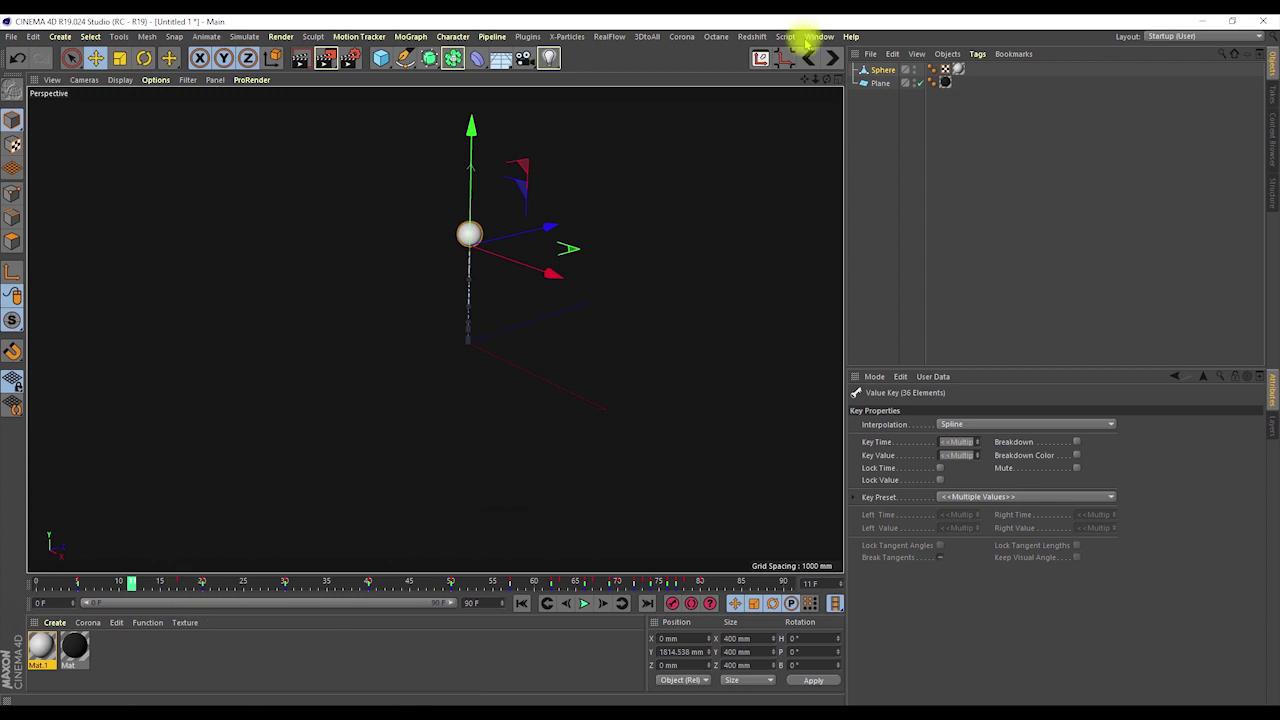
# - Switch to the Untitled 3 project with the cube and cylinder, and set its timeline key display to No Split
pyautogui.click(831, 58)
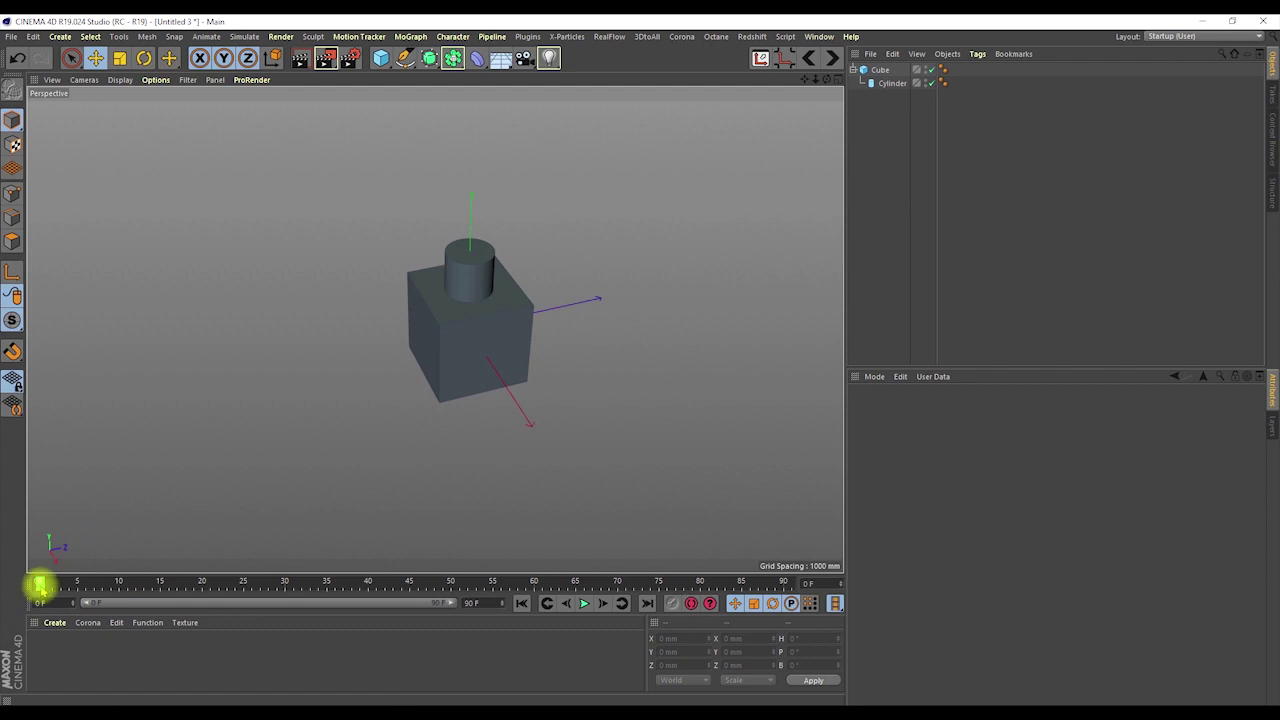
pyautogui.rightClick(349, 585)
pyautogui.moveTo(382, 627)
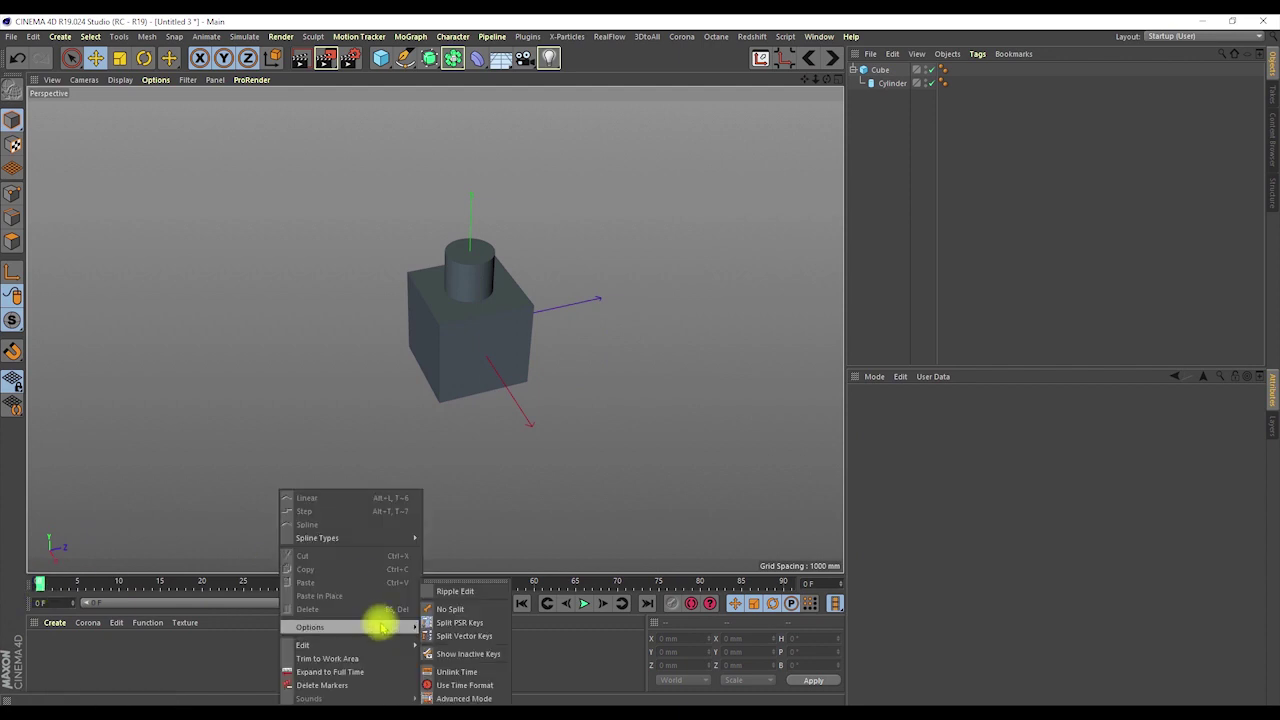
pyautogui.click(457, 611)
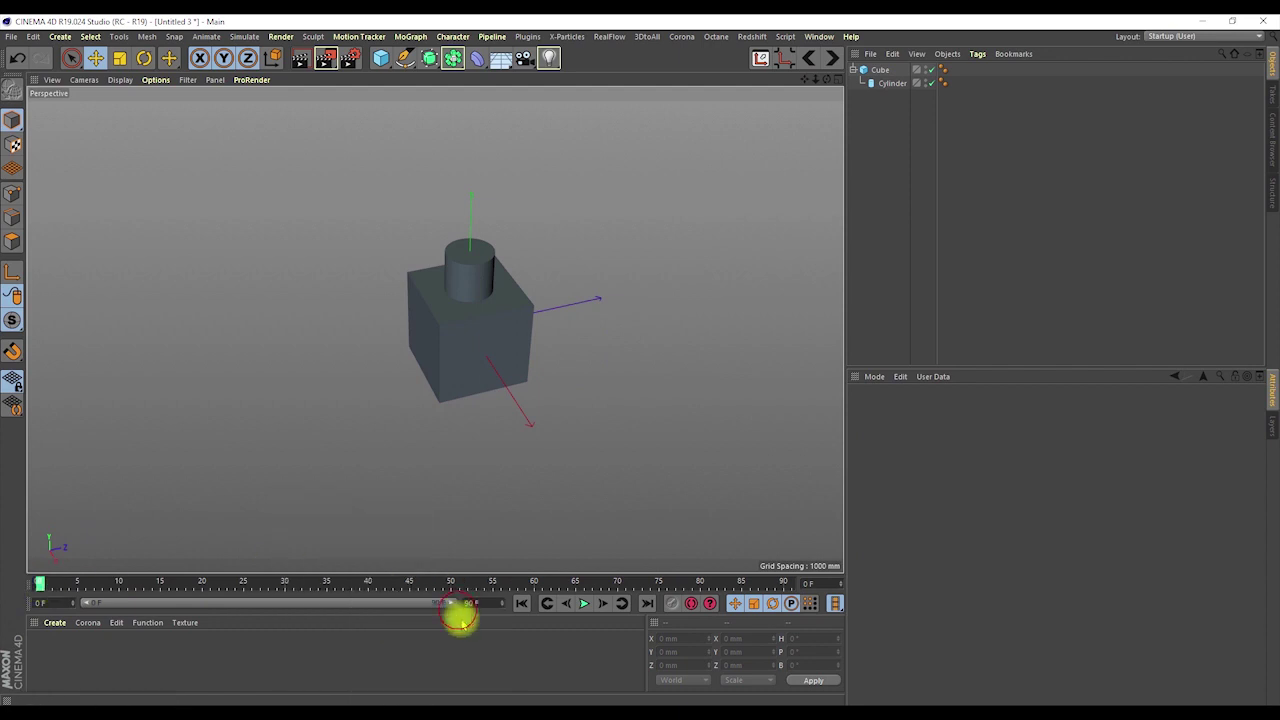
# - Select the cube and record a keyframe for it at frame 5
pyautogui.click(881, 70)
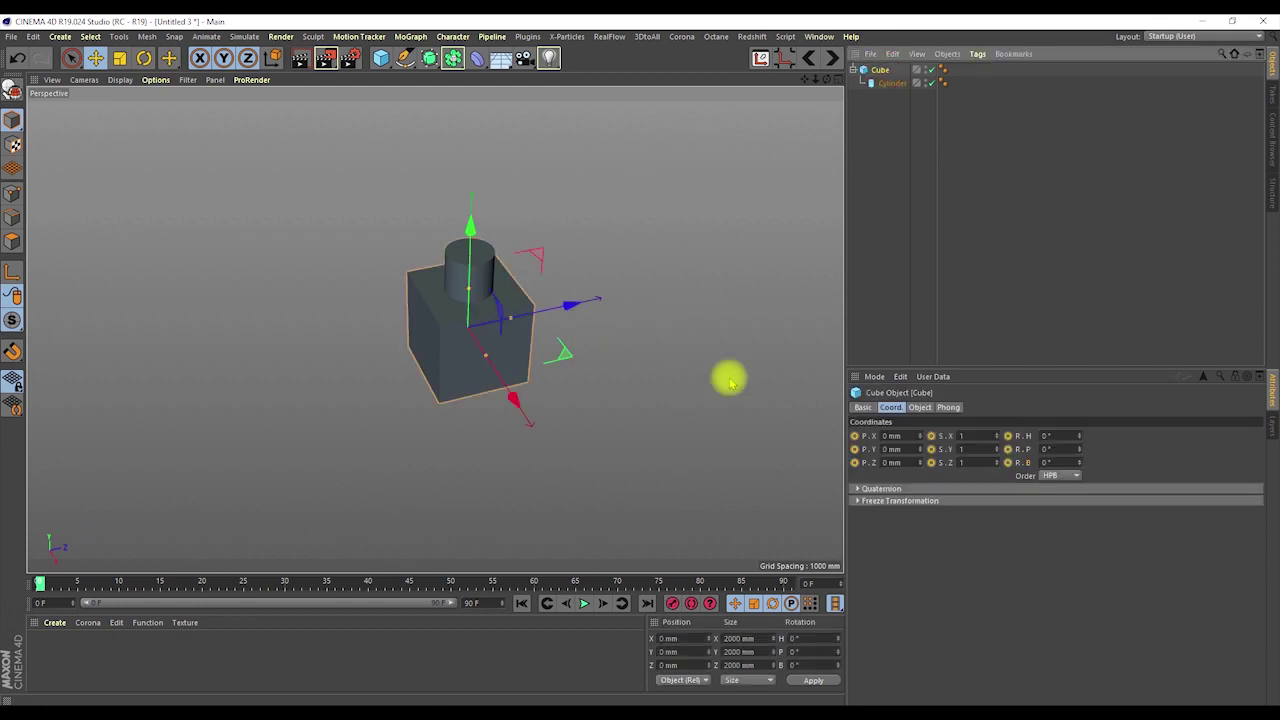
pyautogui.moveTo(43, 586); pyautogui.dragTo(81, 588)
pyautogui.click(672, 603)
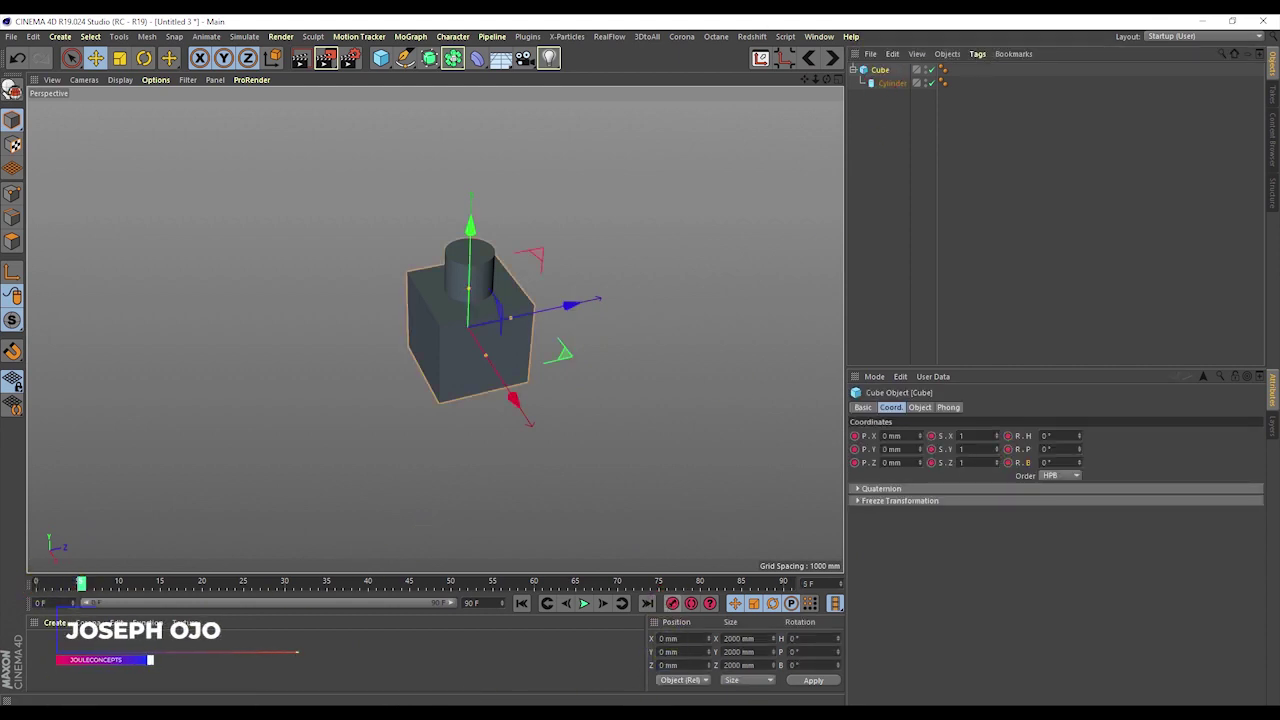
# - At frame 15, move the cube along Z to about -2906 mm and record a keyframe
pyautogui.click(87, 587)
pyautogui.moveTo(87, 587); pyautogui.dragTo(164, 590)
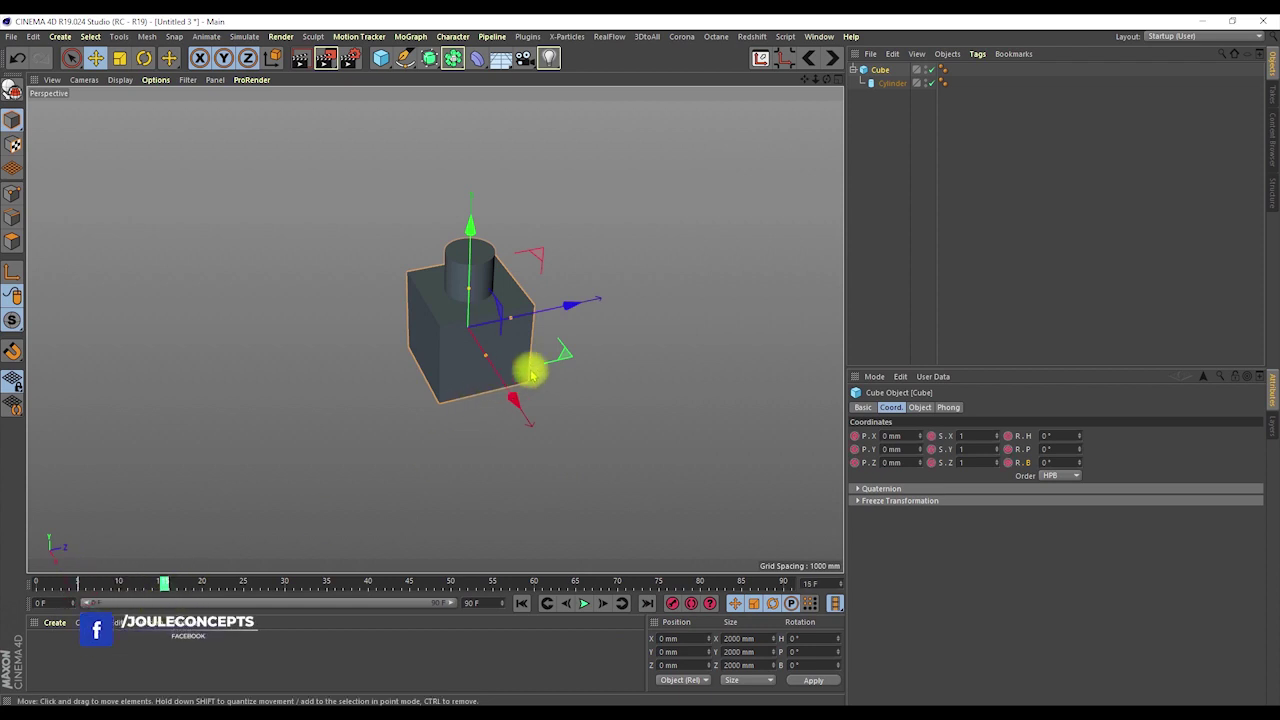
pyautogui.moveTo(565, 304); pyautogui.dragTo(440, 343)
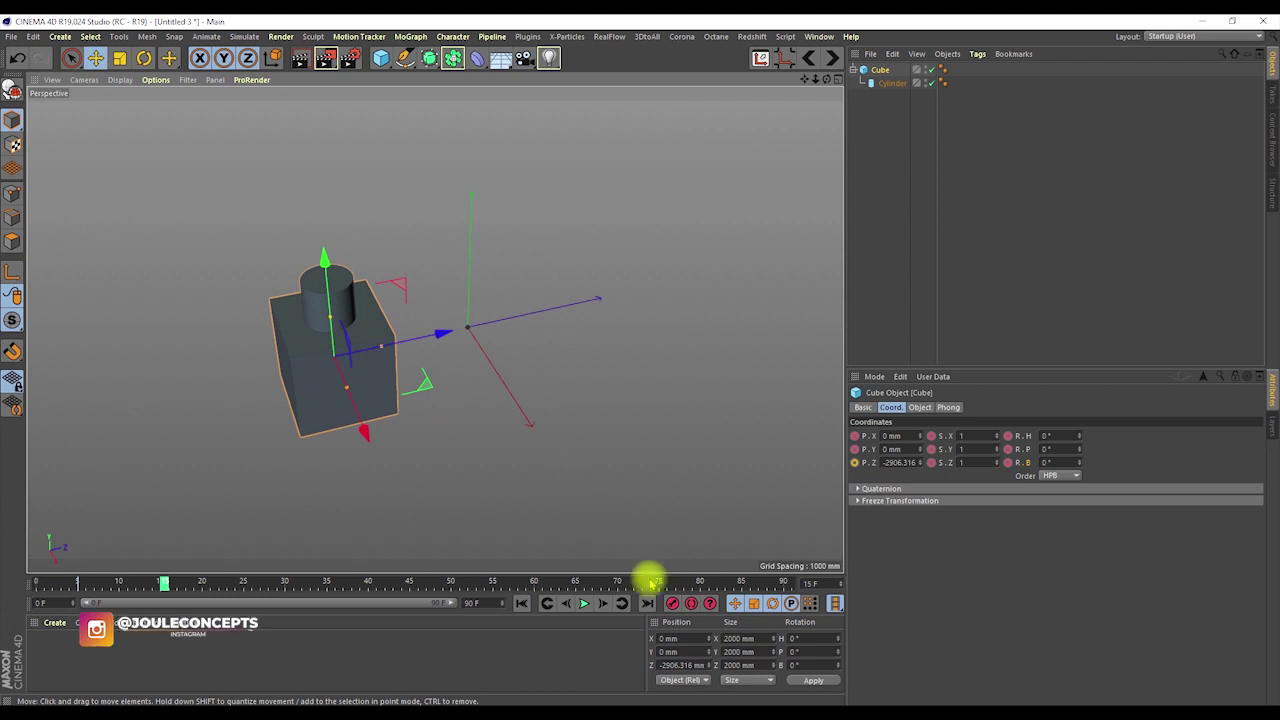
pyautogui.click(672, 603)
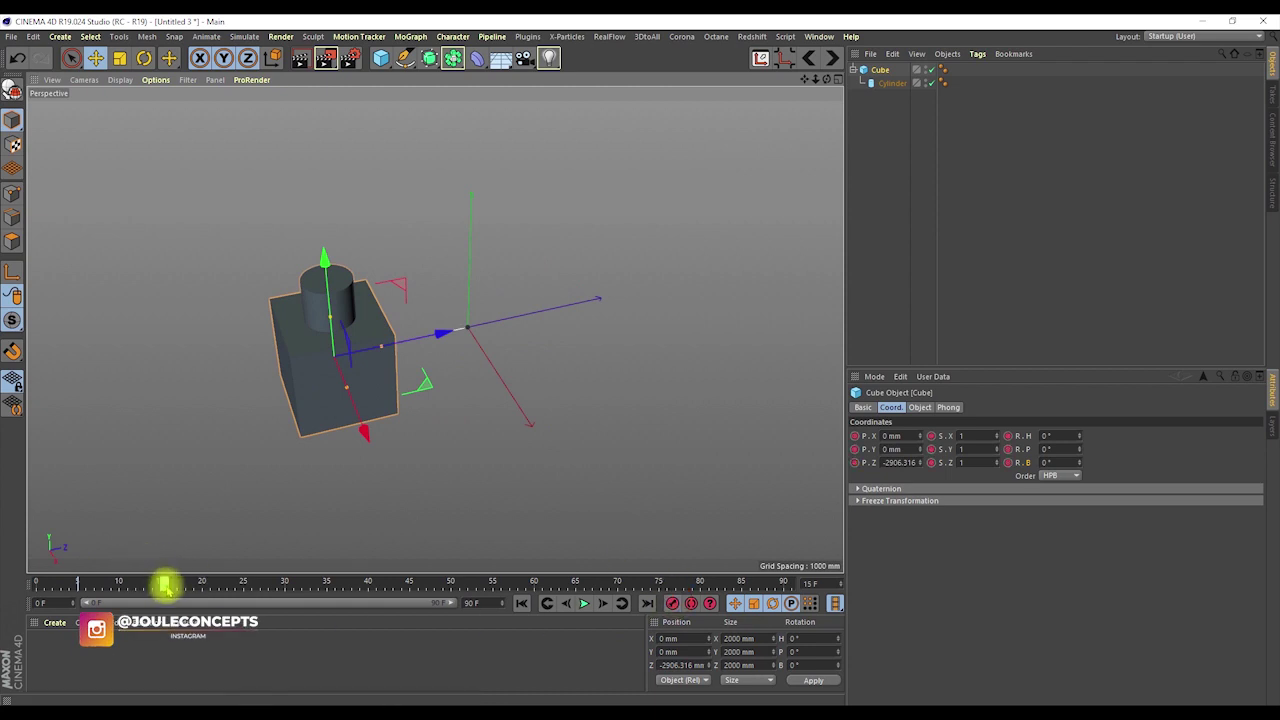
# - Move the playhead to frame 24 and set the timeline's key display option to Split PSR Keys
pyautogui.moveTo(166, 587); pyautogui.dragTo(240, 586)
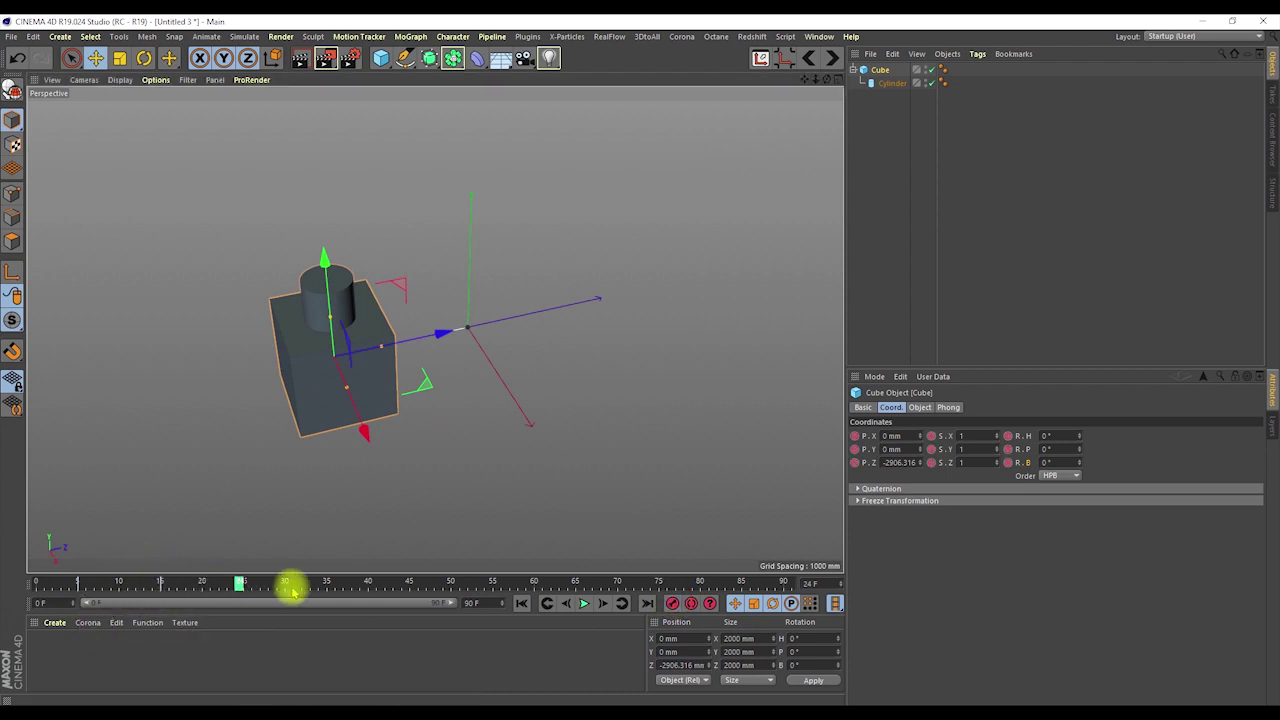
pyautogui.rightClick(366, 579)
pyautogui.moveTo(386, 626)
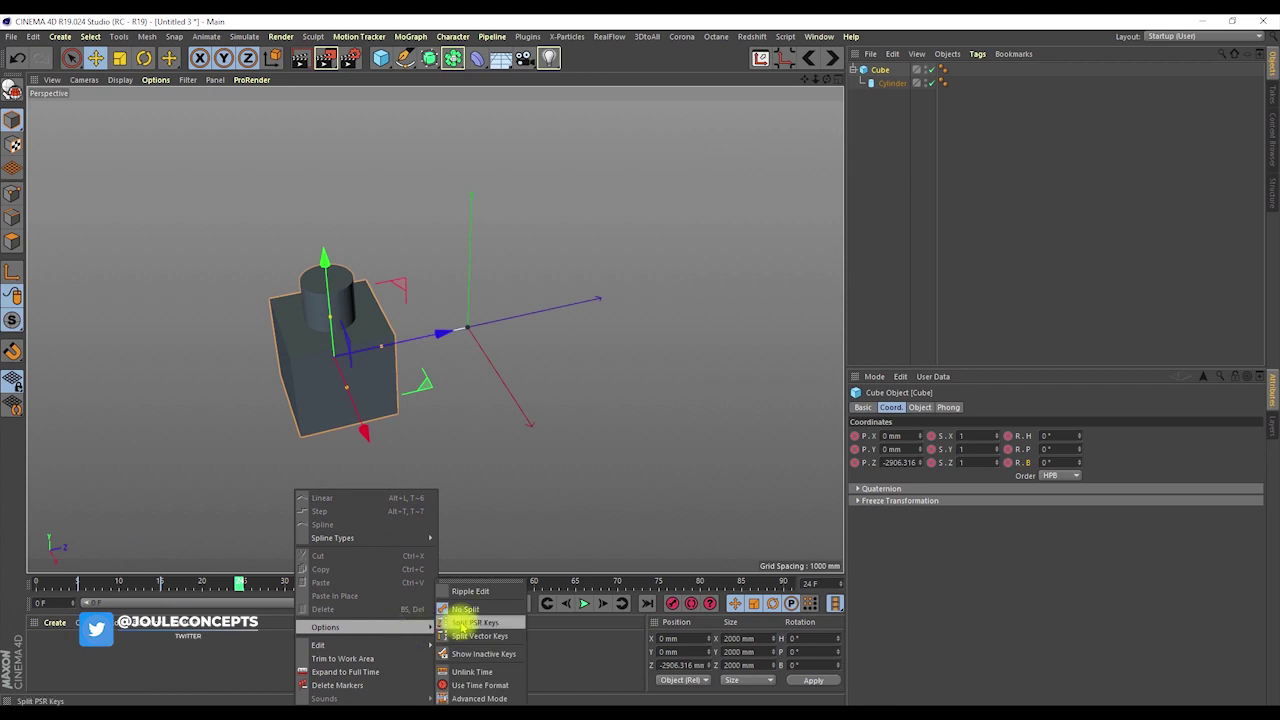
pyautogui.click(474, 621)
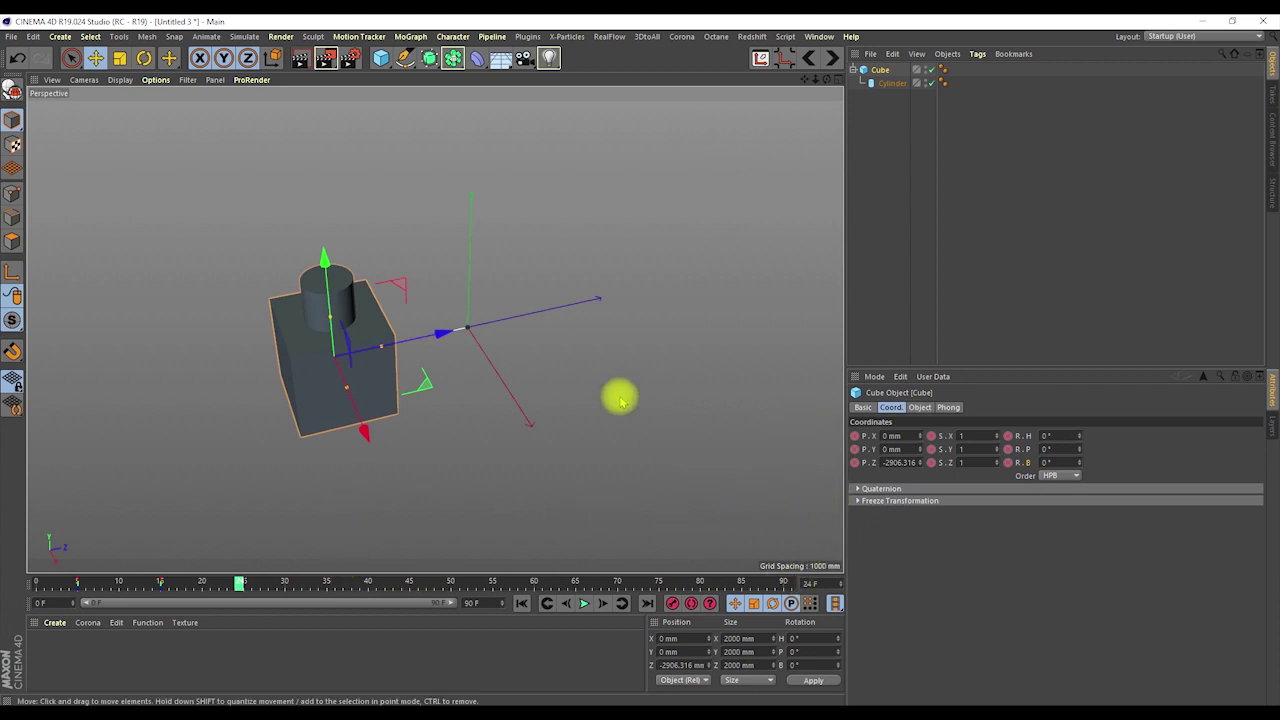
# - At frame 25, move the cube to about X 3010 mm and Z 200 mm and keyframe only its position
pyautogui.moveTo(240, 584)
pyautogui.mouseDown()
pyautogui.moveTo(206, 586)
pyautogui.moveTo(226, 585)
pyautogui.mouseUp()
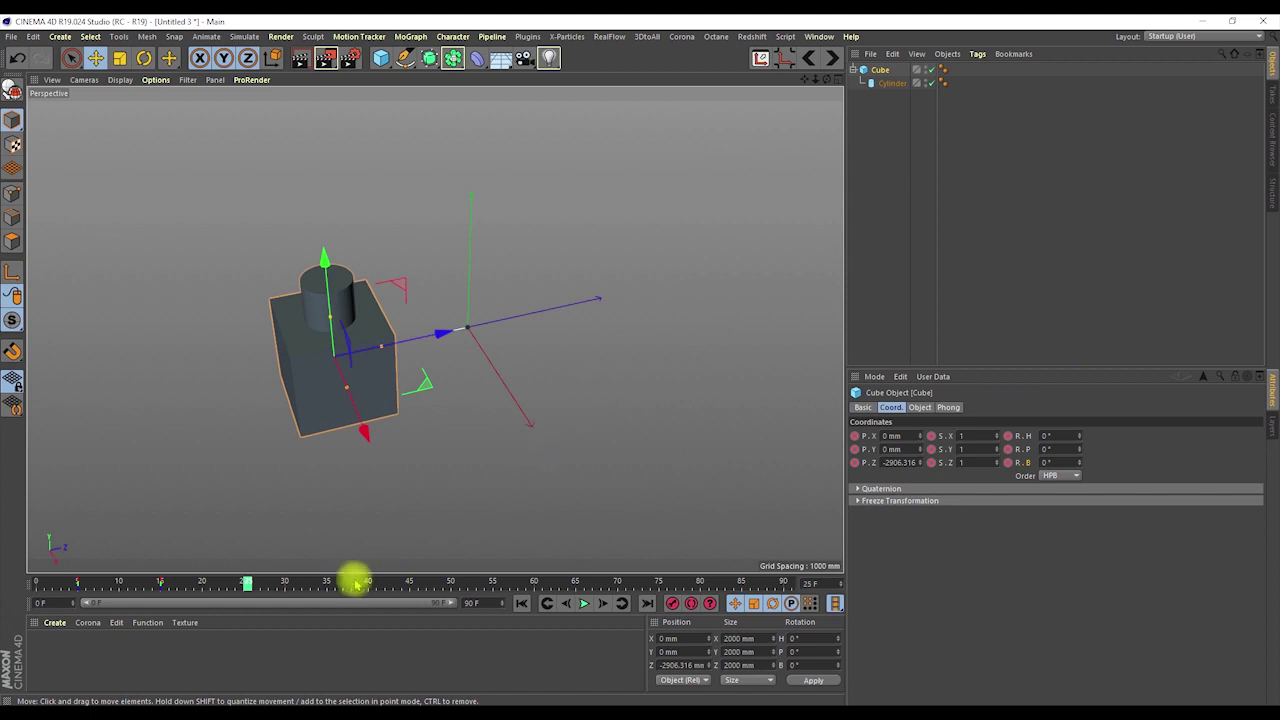
pyautogui.rightClick(517, 588)
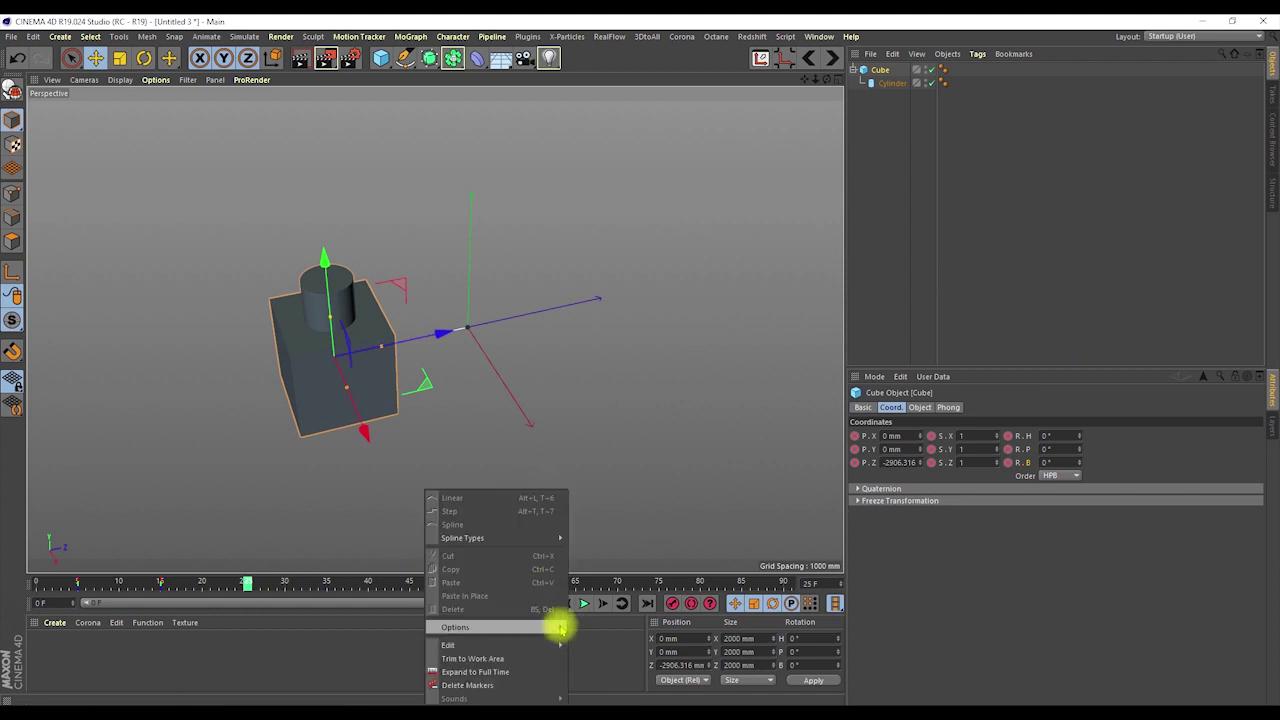
pyautogui.moveTo(555, 627)
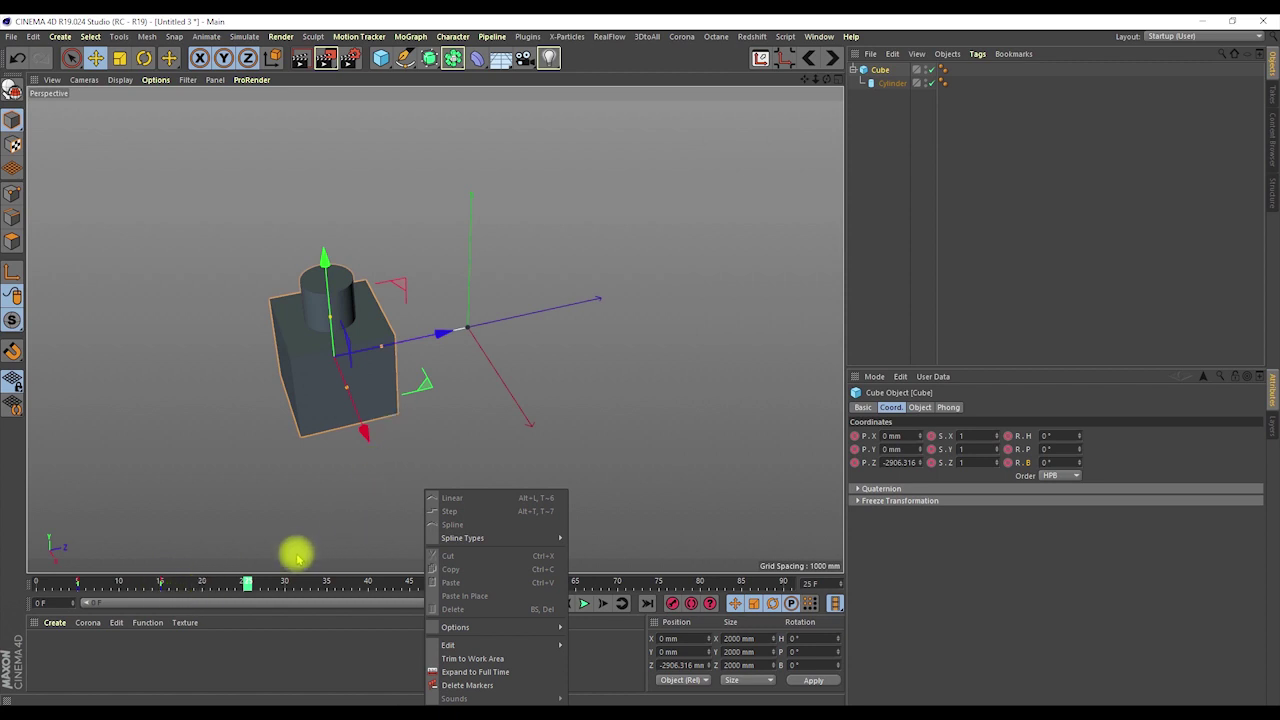
pyautogui.click(201, 588)
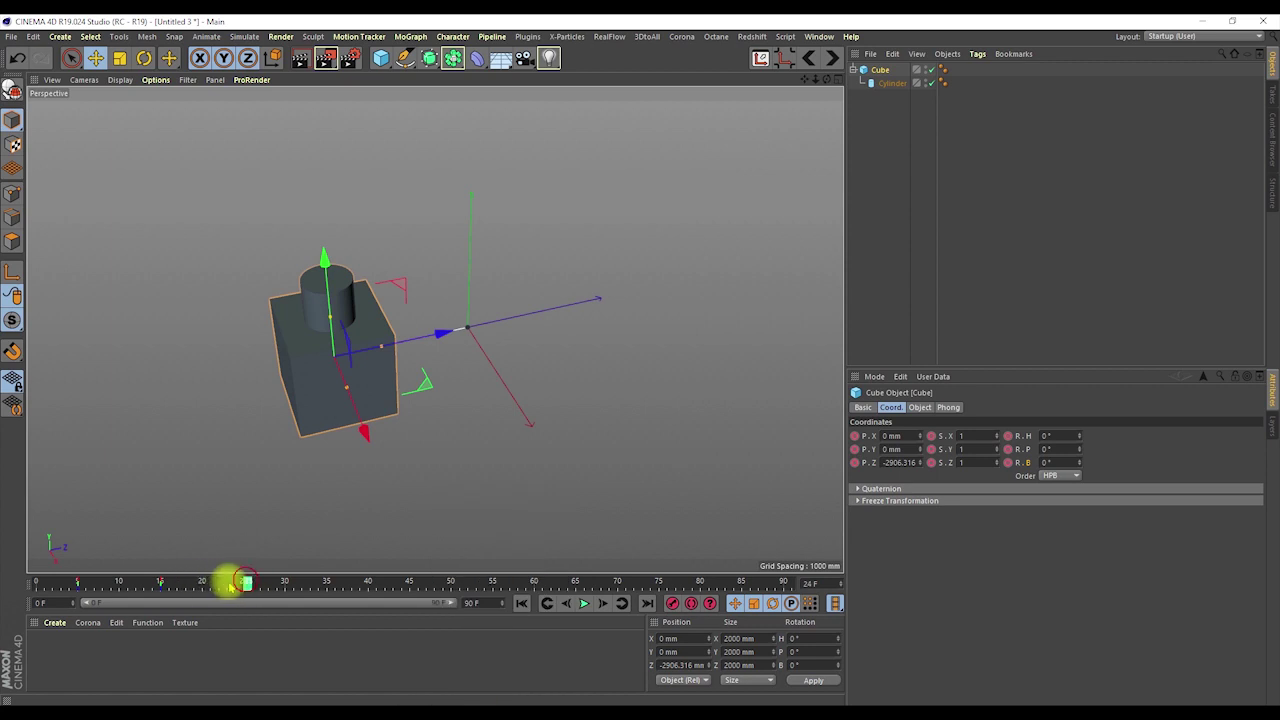
pyautogui.moveTo(248, 580)
pyautogui.mouseDown()
pyautogui.moveTo(220, 580)
pyautogui.moveTo(243, 583)
pyautogui.mouseUp()
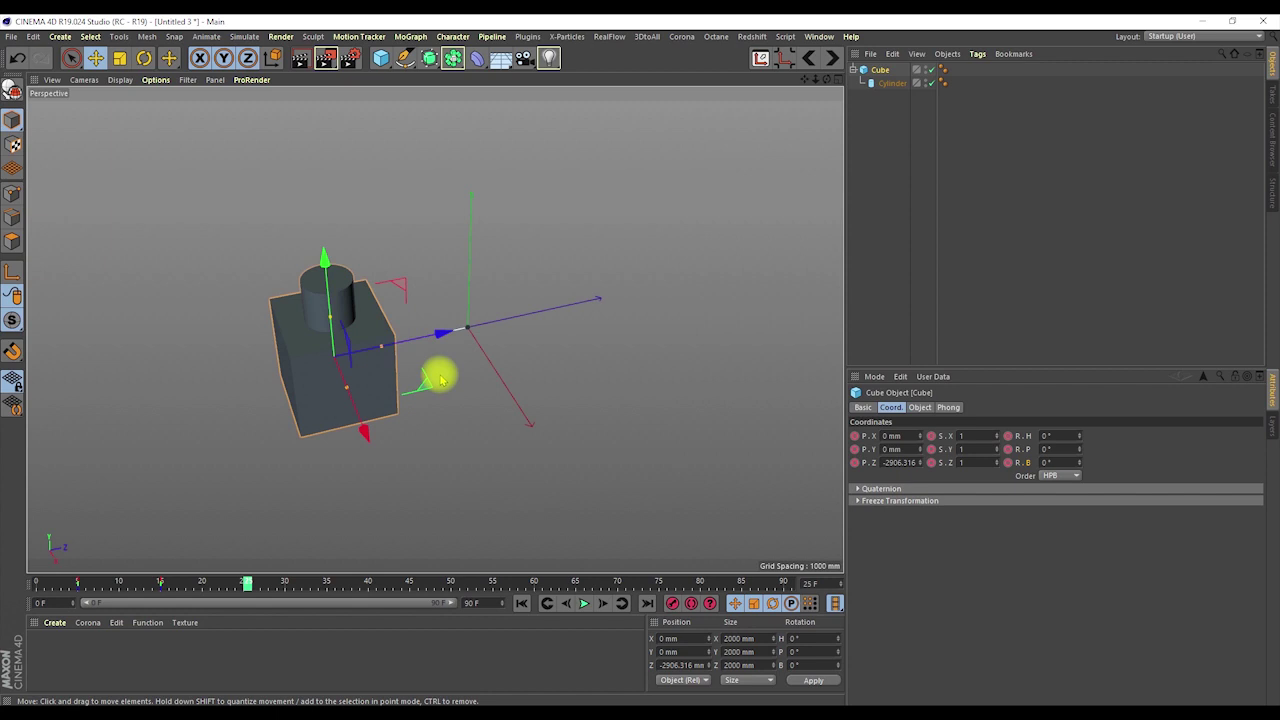
pyautogui.moveTo(426, 386); pyautogui.dragTo(645, 455)
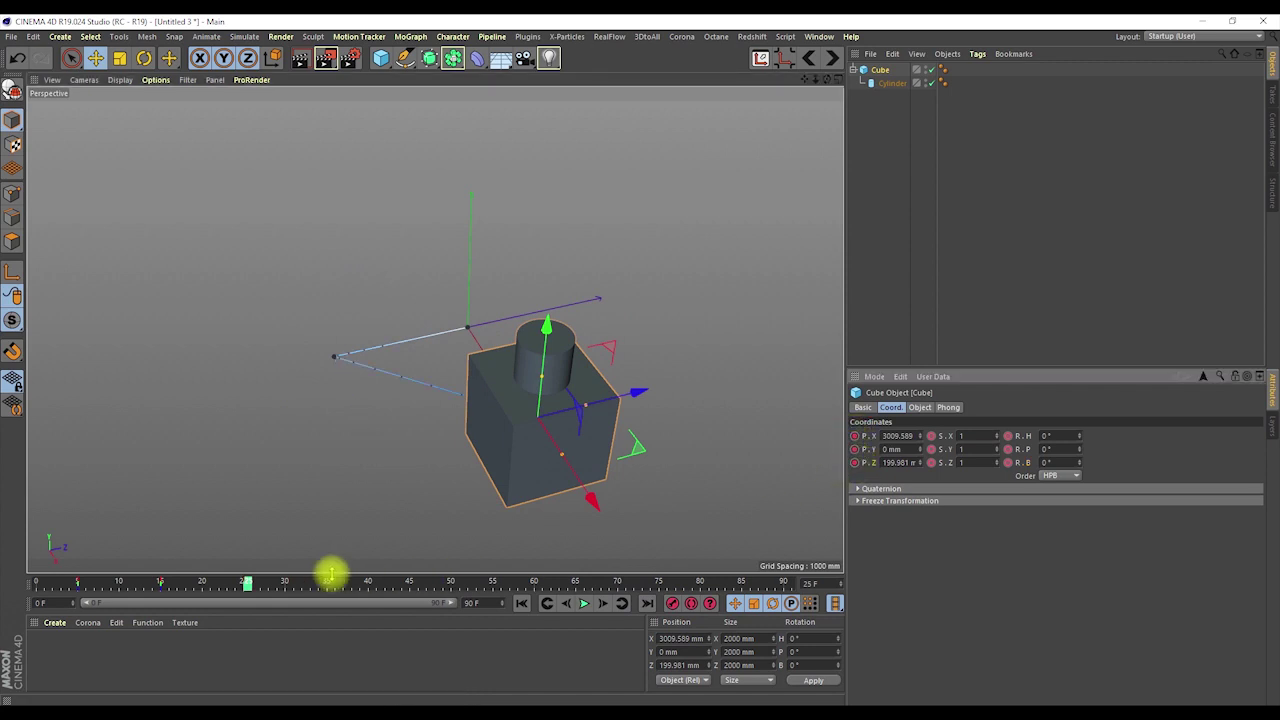
# - Check the timeline's split key options and keyframe only the cube's scale at frame 30
pyautogui.moveTo(251, 583); pyautogui.dragTo(314, 583)
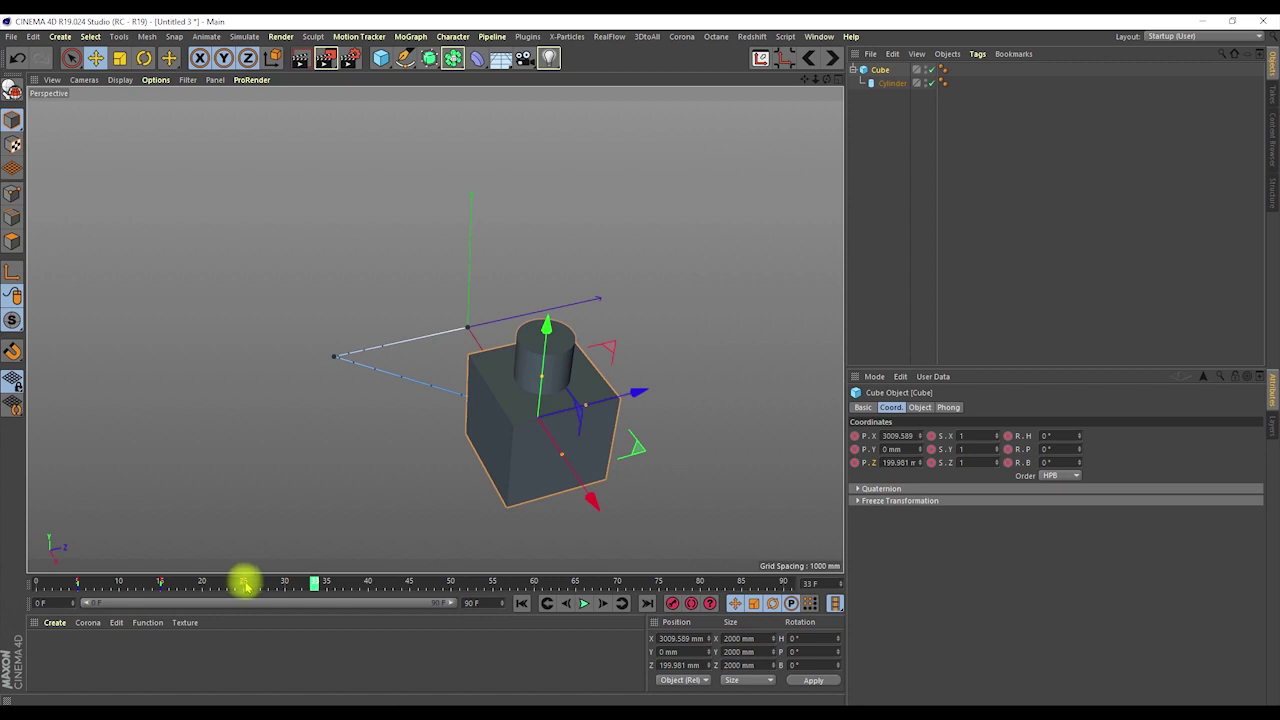
pyautogui.rightClick(345, 580)
pyautogui.moveTo(395, 627)
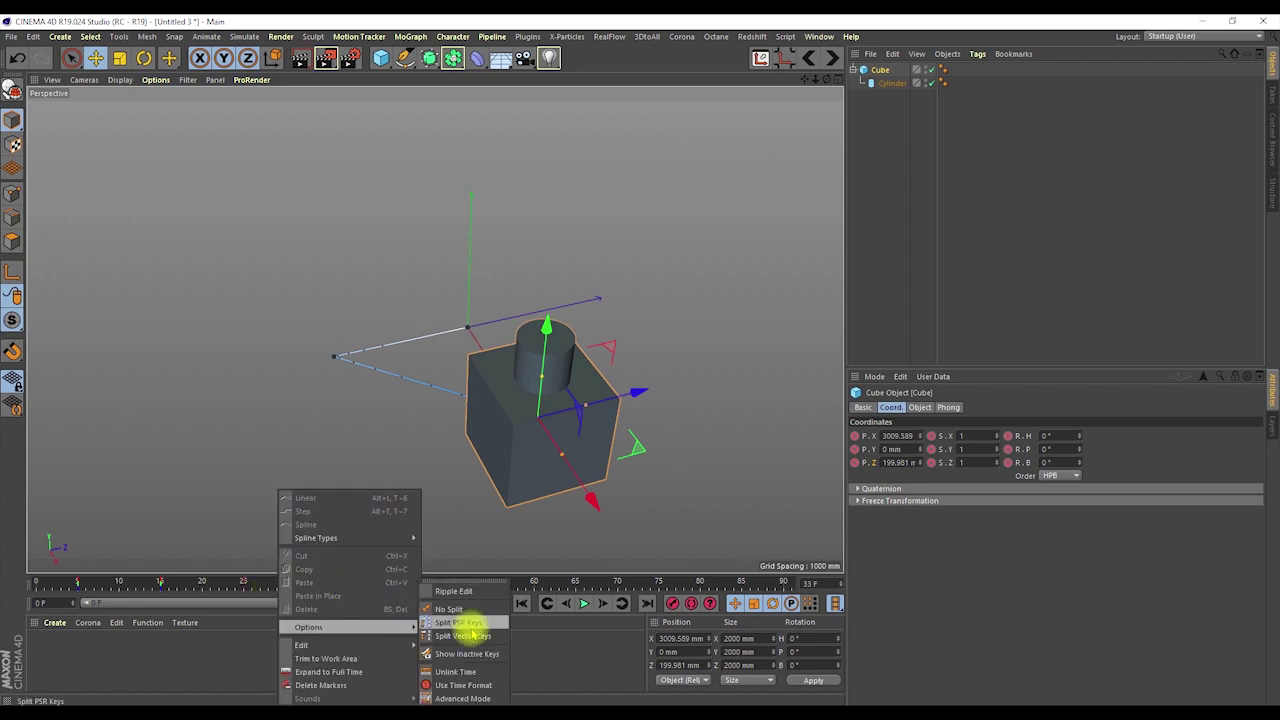
pyautogui.click(220, 614)
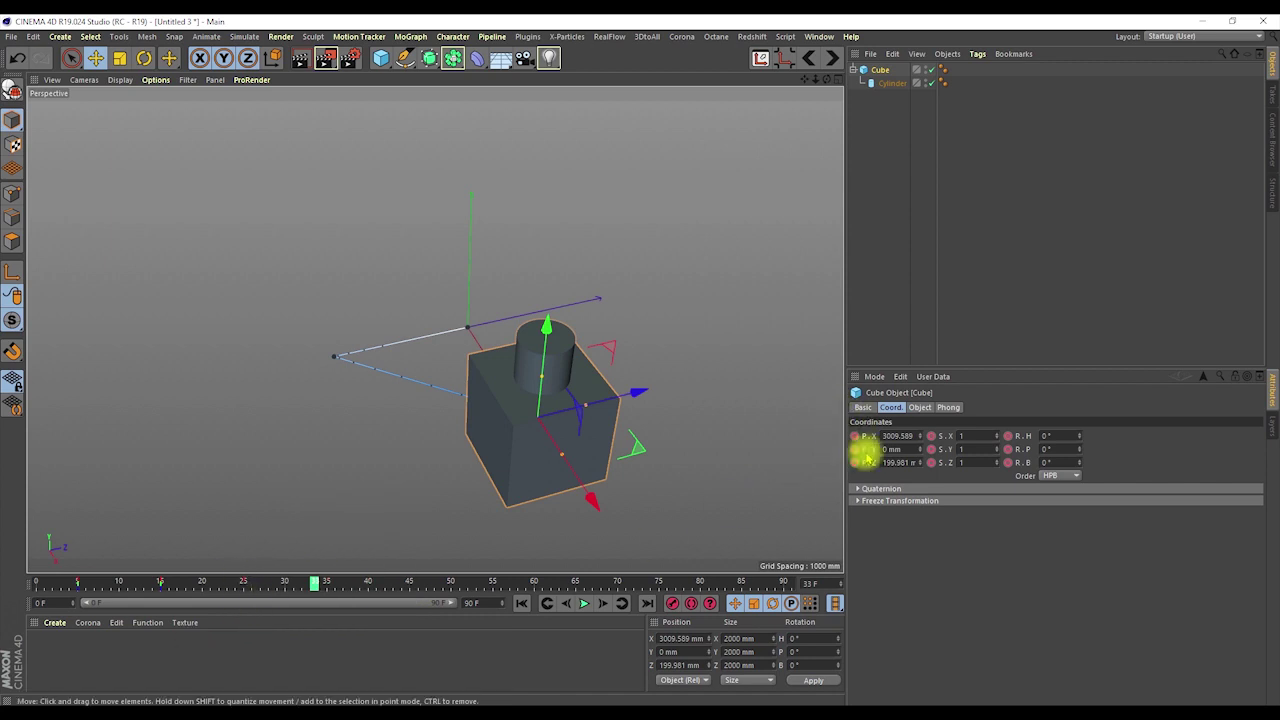
pyautogui.click(306, 583)
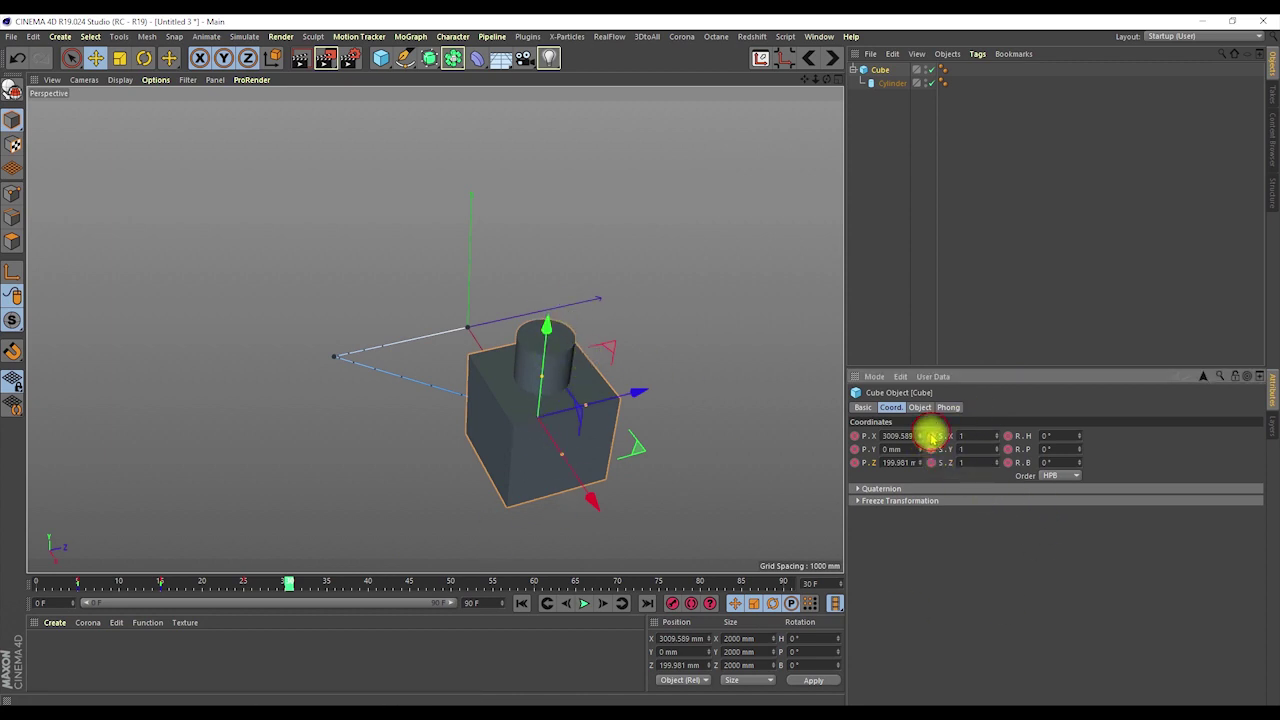
# - At frame 40, set the cube's X, Y and Z scale to 0.5 and keyframe the scale
pyautogui.moveTo(289, 588); pyautogui.dragTo(366, 586)
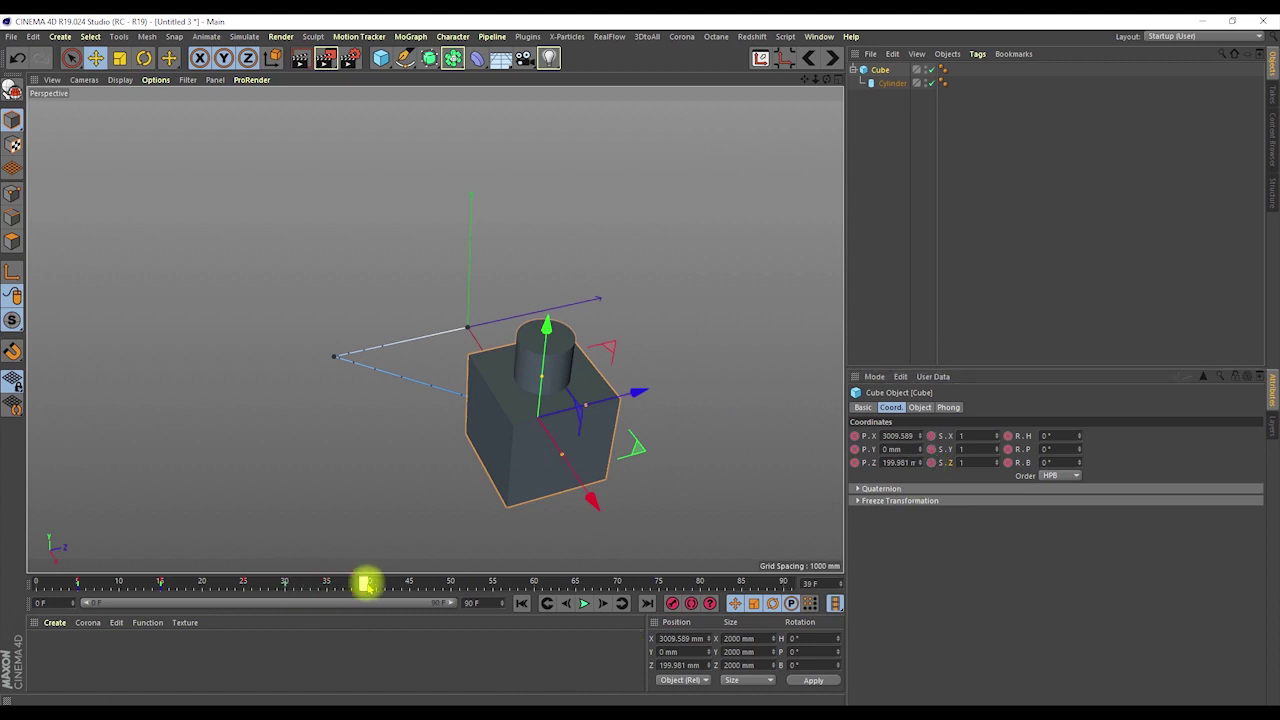
pyautogui.click(960, 436)
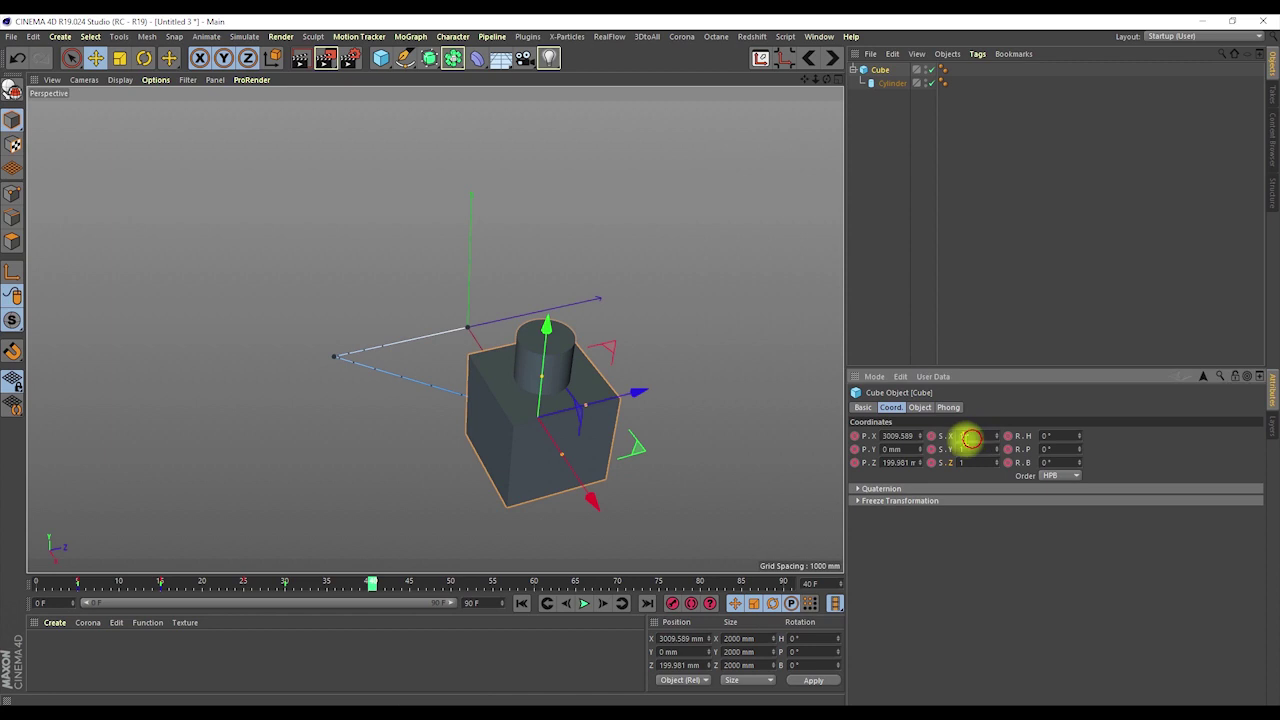
pyautogui.press('Tab')
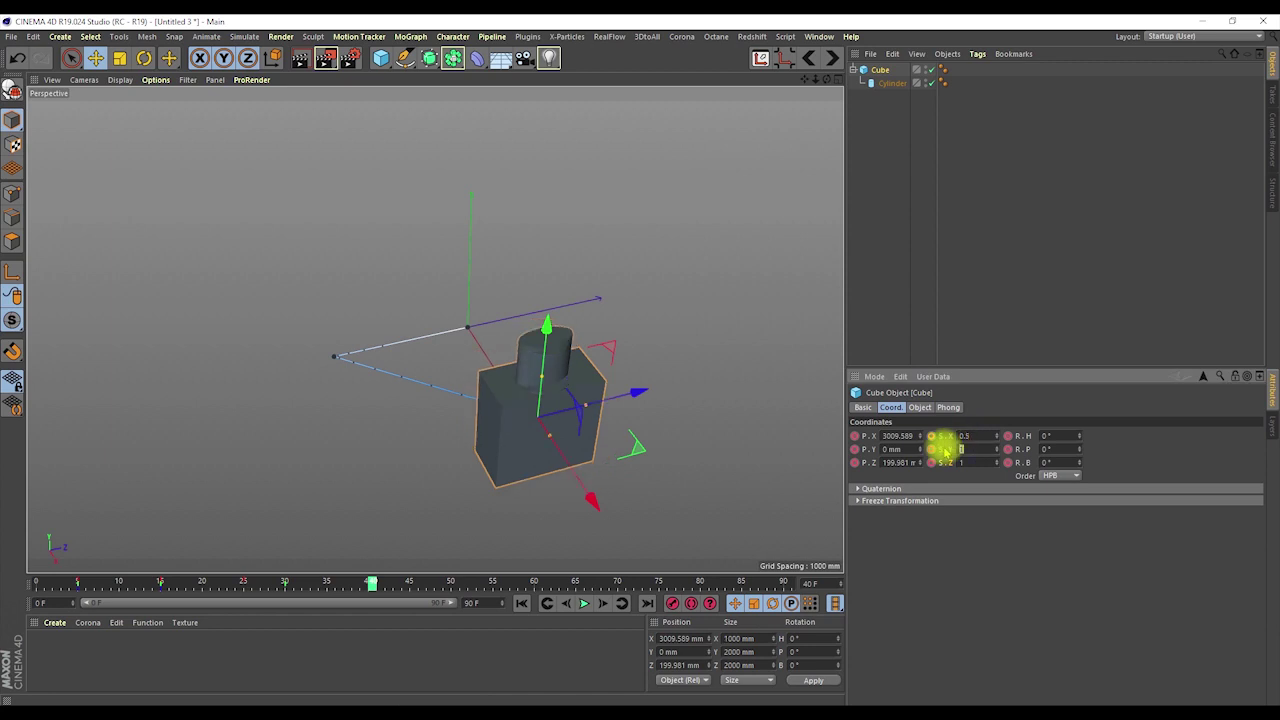
pyautogui.write('0.5')
pyautogui.press('Tab')
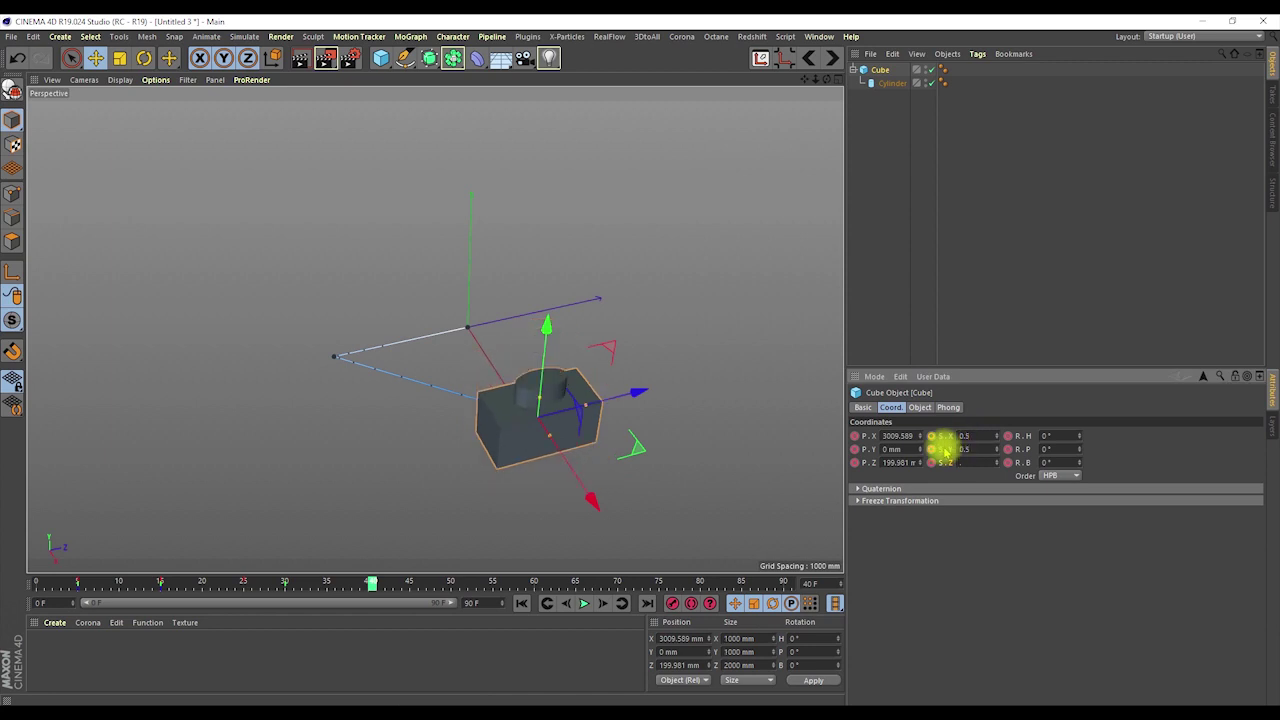
pyautogui.write('0.5')
pyautogui.press('Return')
pyautogui.click(931, 436)
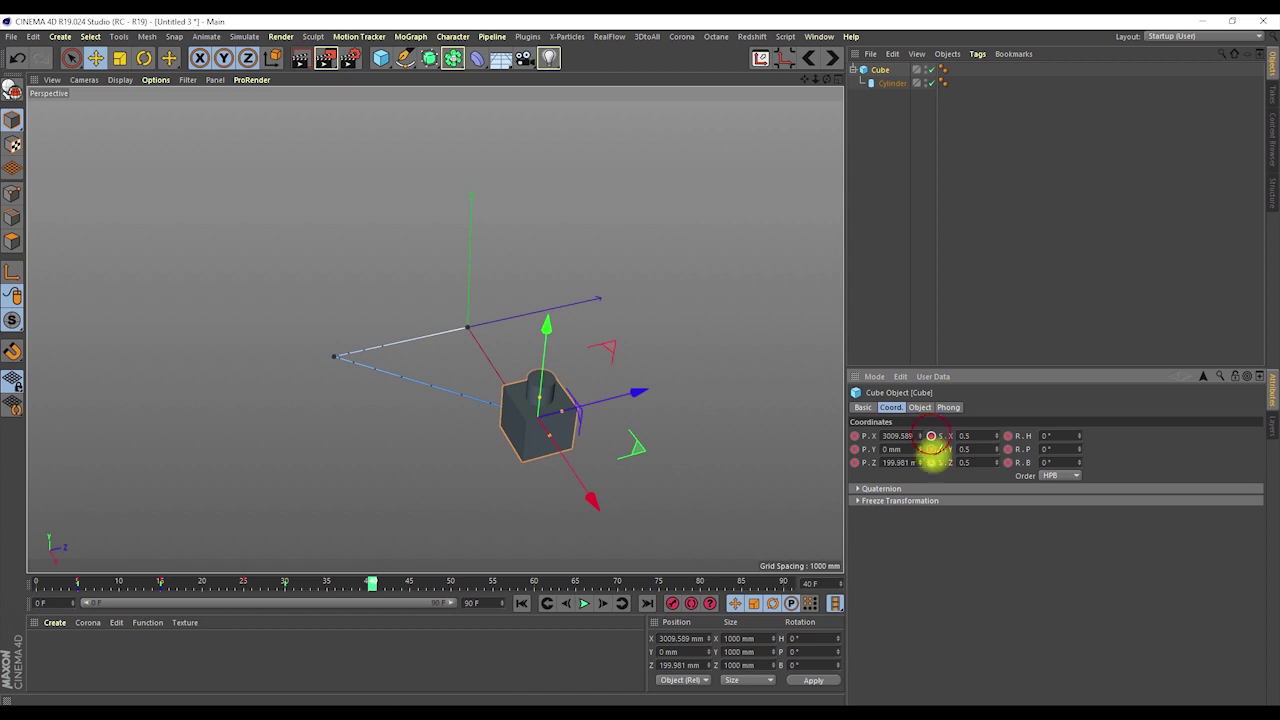
# - Keyframe only the cube's rotation at frame 47 and advance the playhead four frames
pyautogui.moveTo(371, 583); pyautogui.dragTo(437, 580)
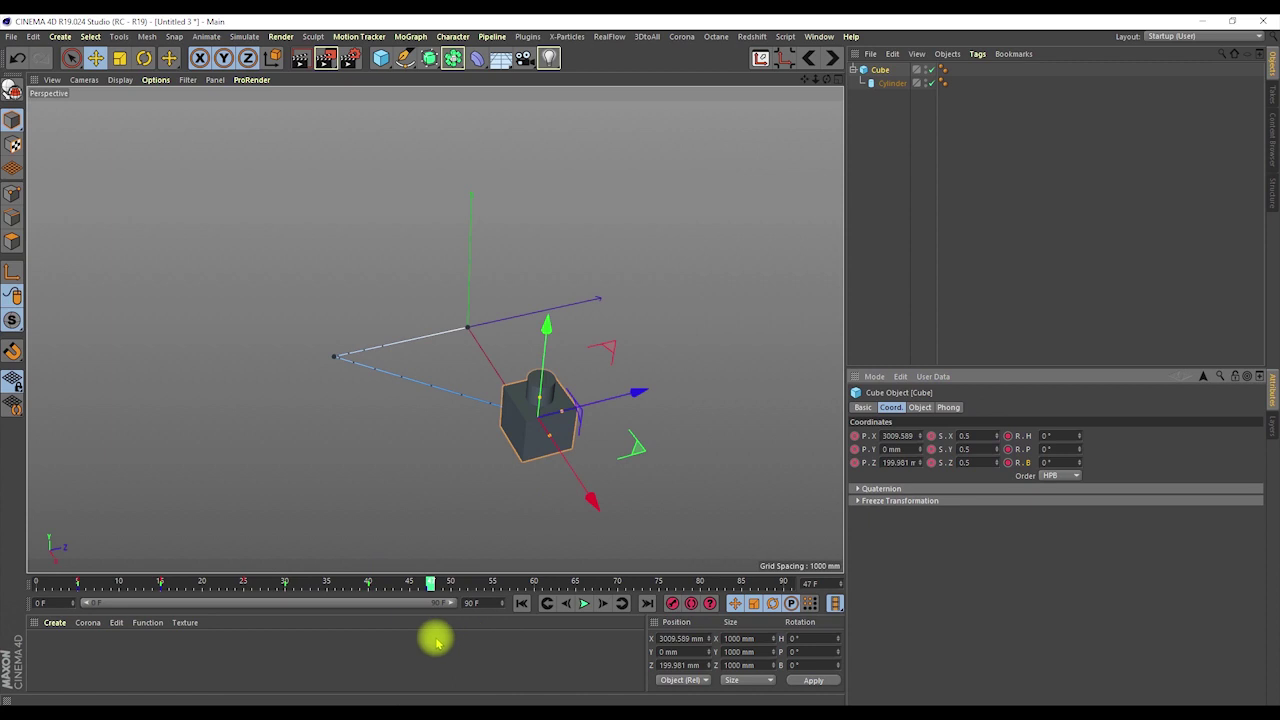
pyautogui.press('g')
pyautogui.press('g')
pyautogui.press('g')
pyautogui.press('g')
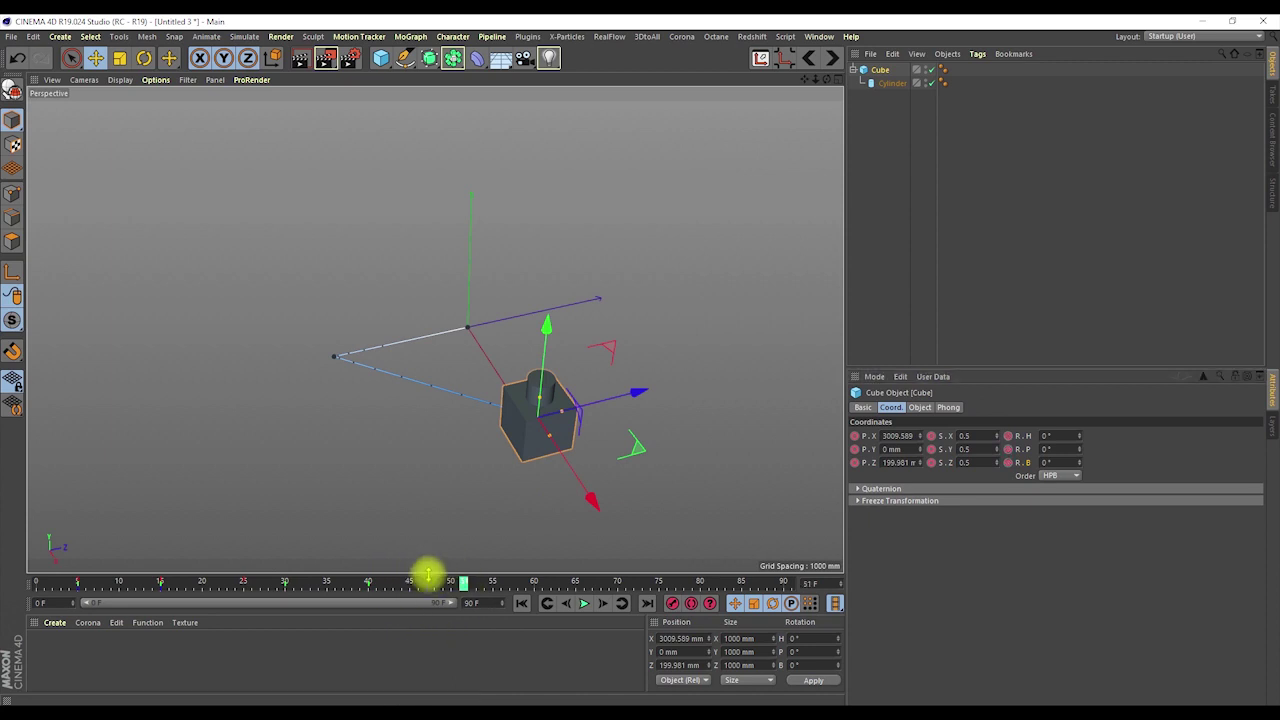
# - At frame 60, rotate the cube to about H 275°, P 17°, B 239° and keyframe its rotation
pyautogui.moveTo(477, 587); pyautogui.dragTo(540, 587)
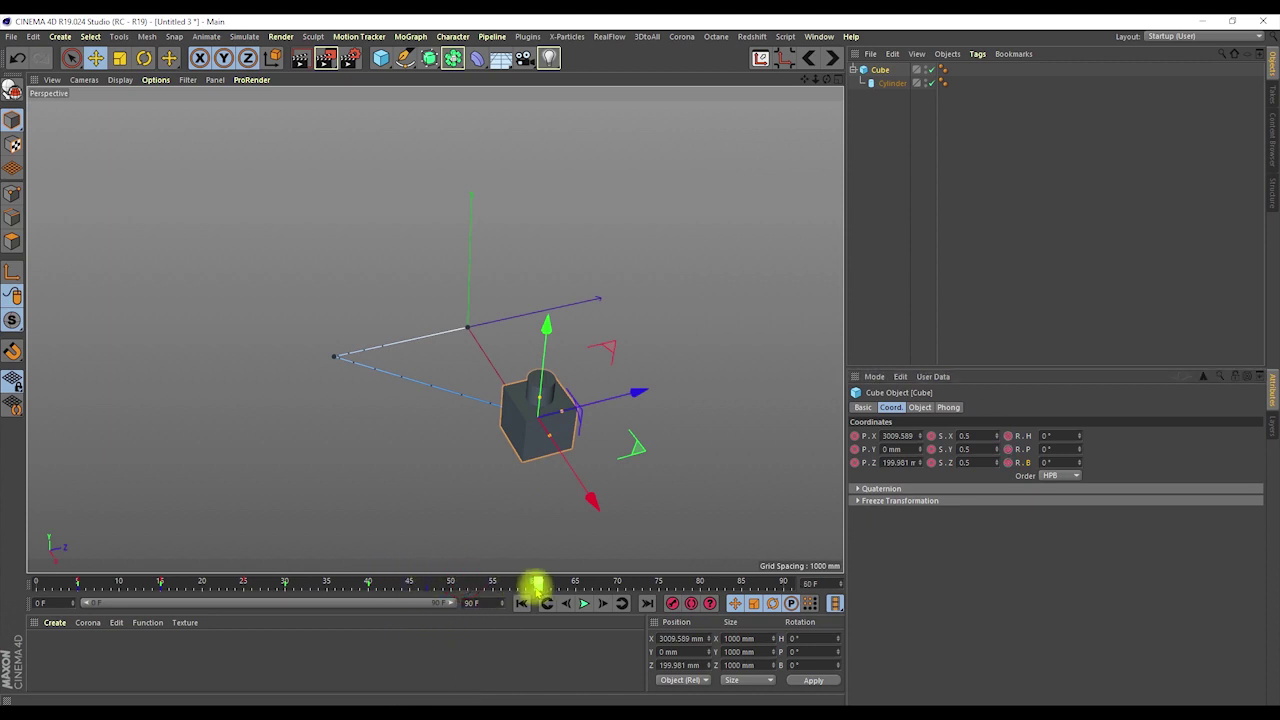
pyautogui.press('r')
pyautogui.moveTo(534, 386); pyautogui.dragTo(414, 358)
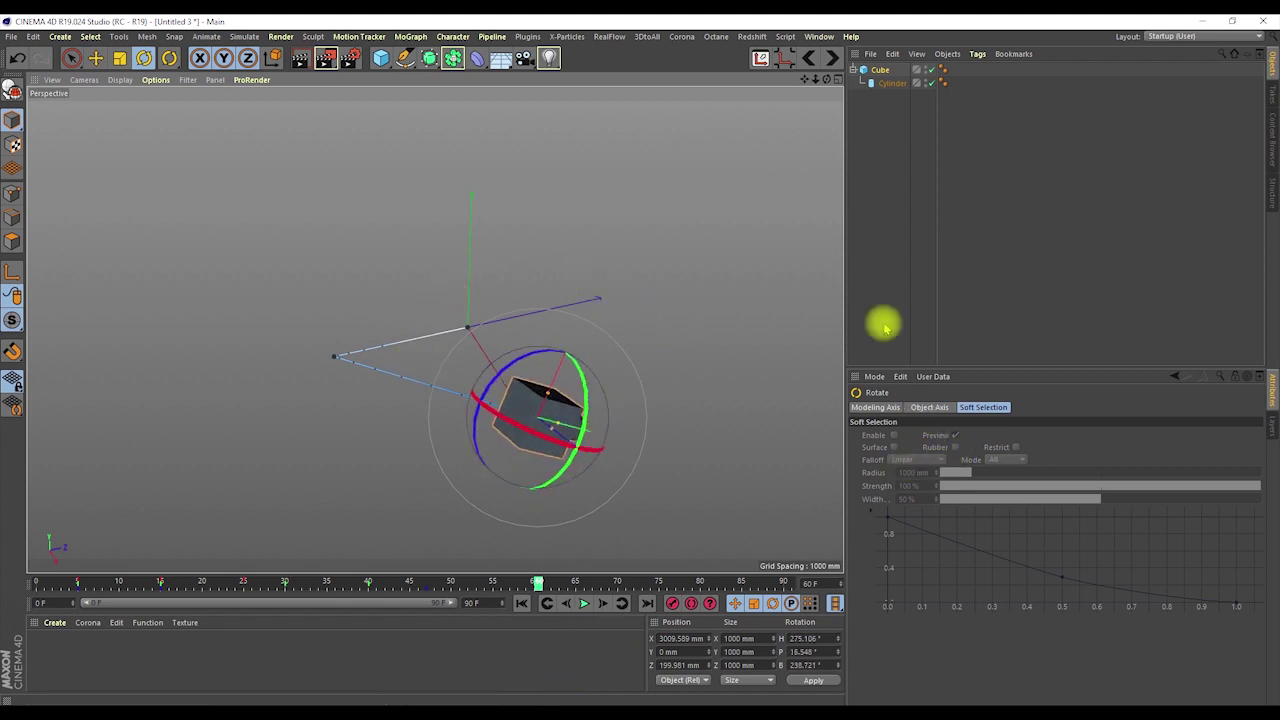
pyautogui.click(886, 73)
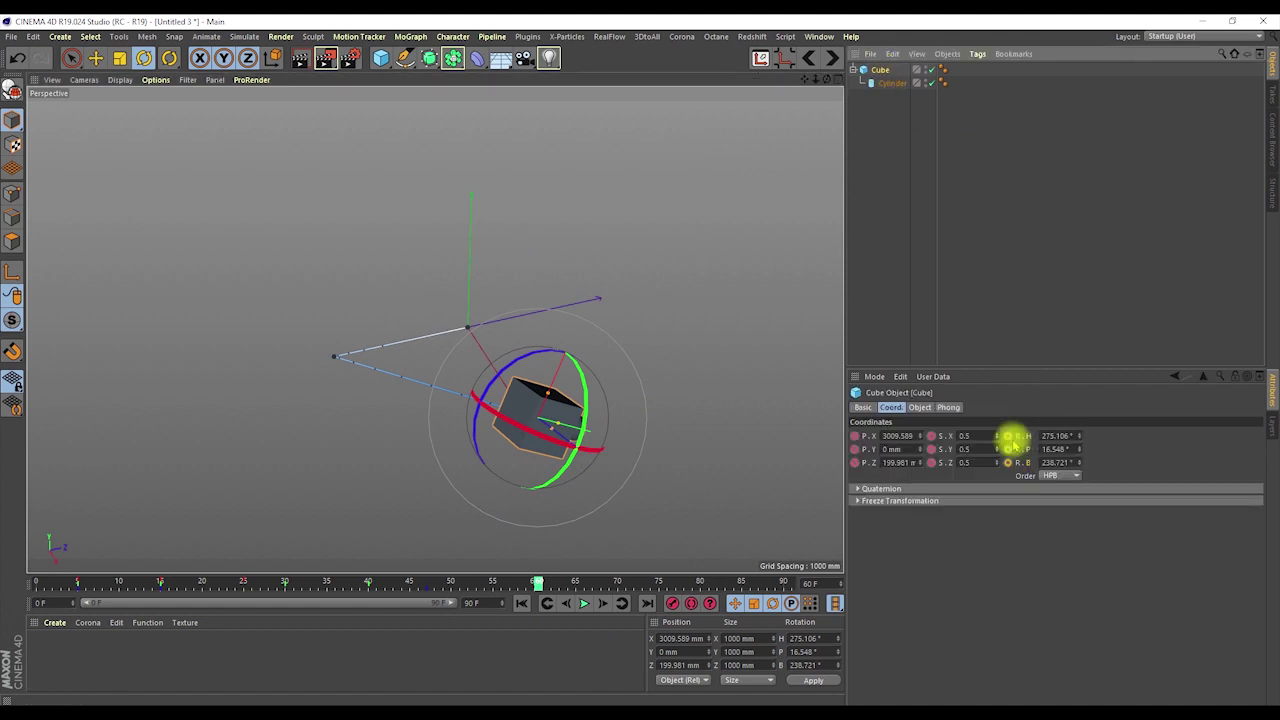
# - Return to frame 0, reselect the cube and play back its position, scale and rotation animation
pyautogui.moveTo(534, 580); pyautogui.dragTo(14, 608)
pyautogui.click(1133, 202)
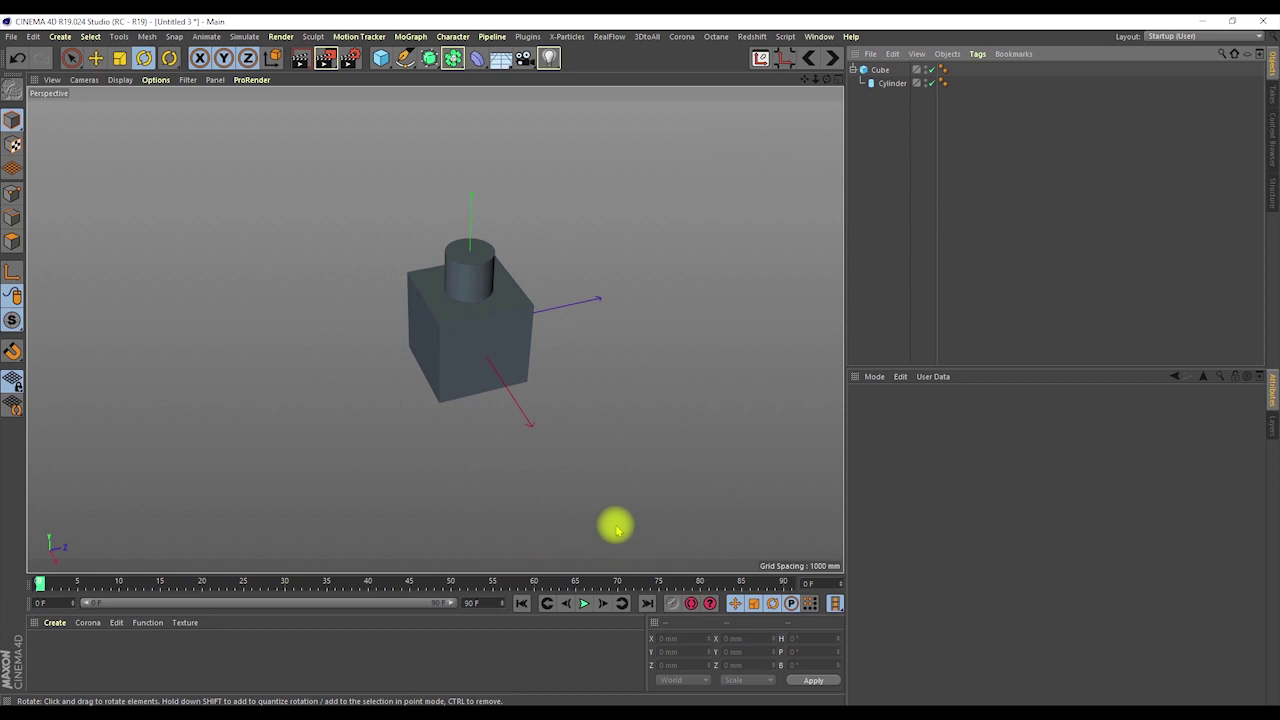
pyautogui.click(886, 69)
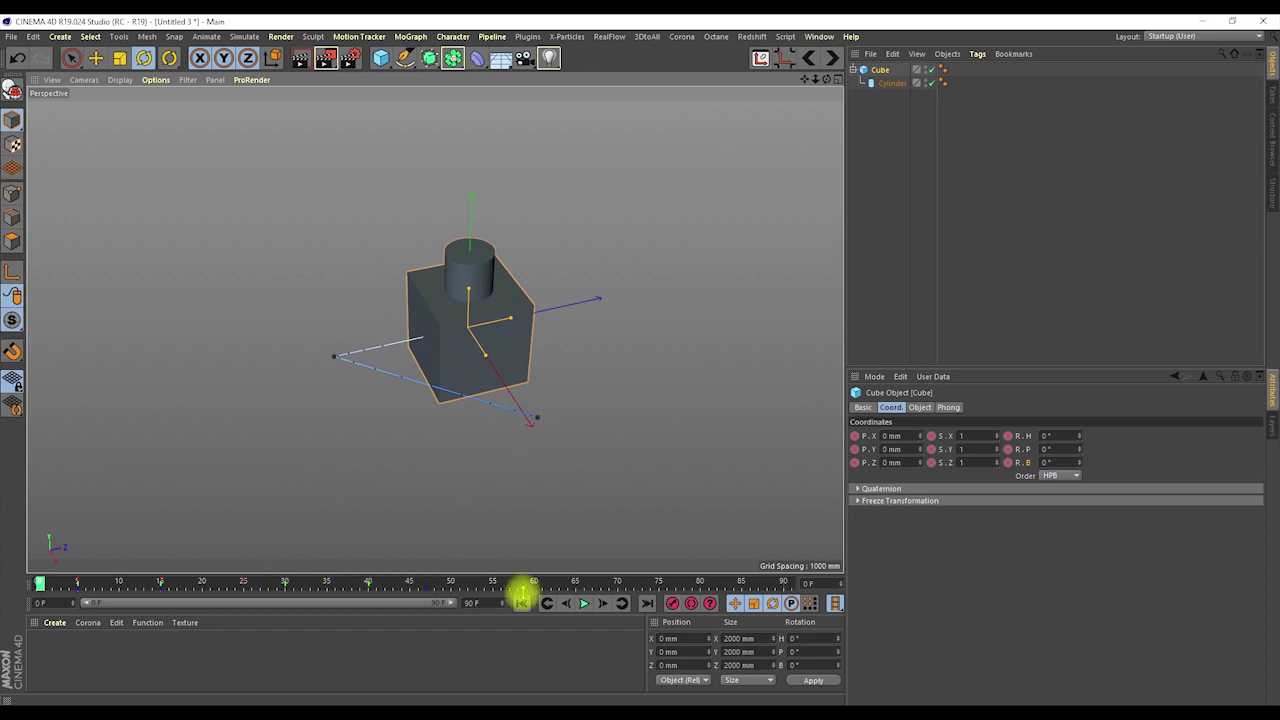
pyautogui.click(584, 603)
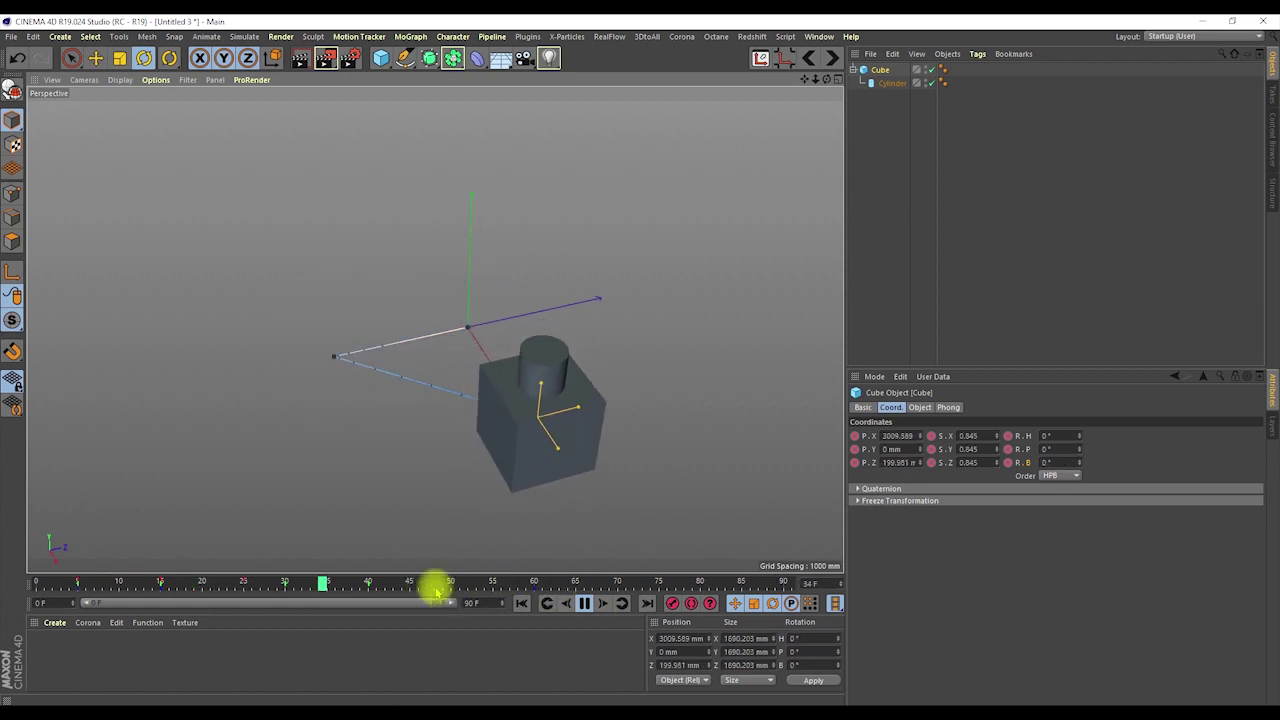
pyautogui.click(586, 603)
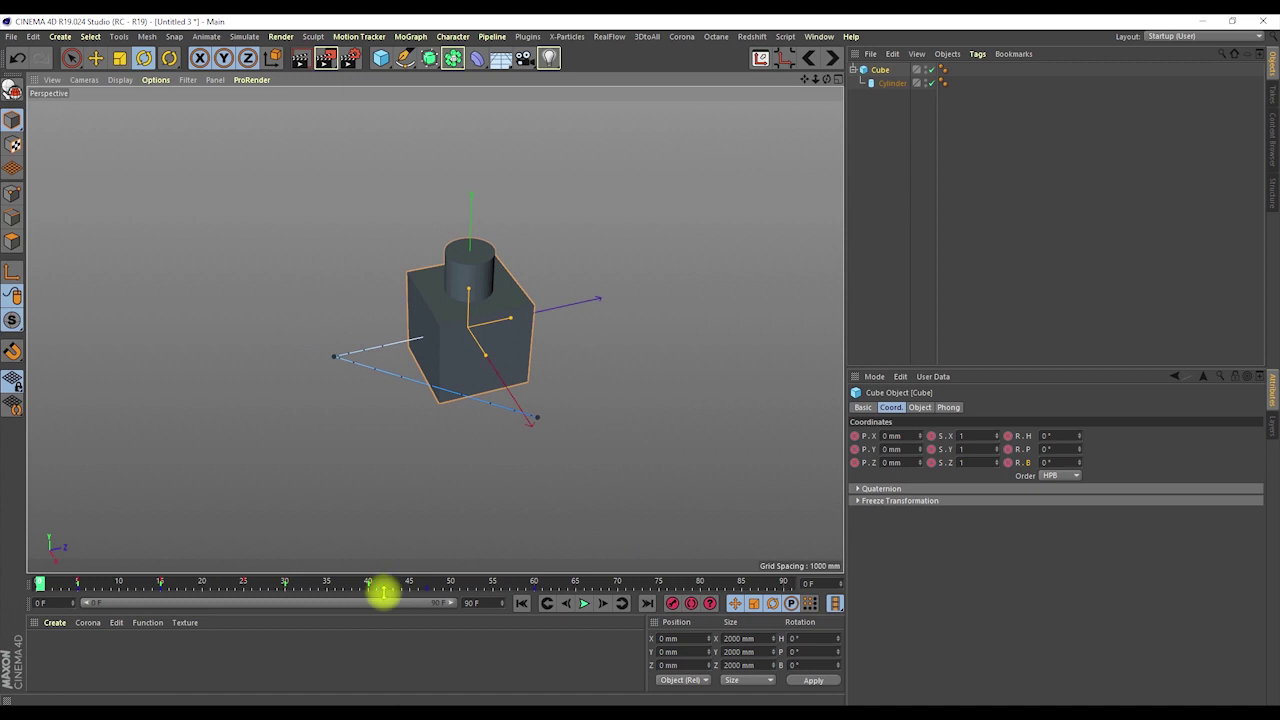
# - Show the cube's F-Curves in the Timeline window to examine its animation tracks, closing the window when finished
pyautogui.rightClick(586, 591)
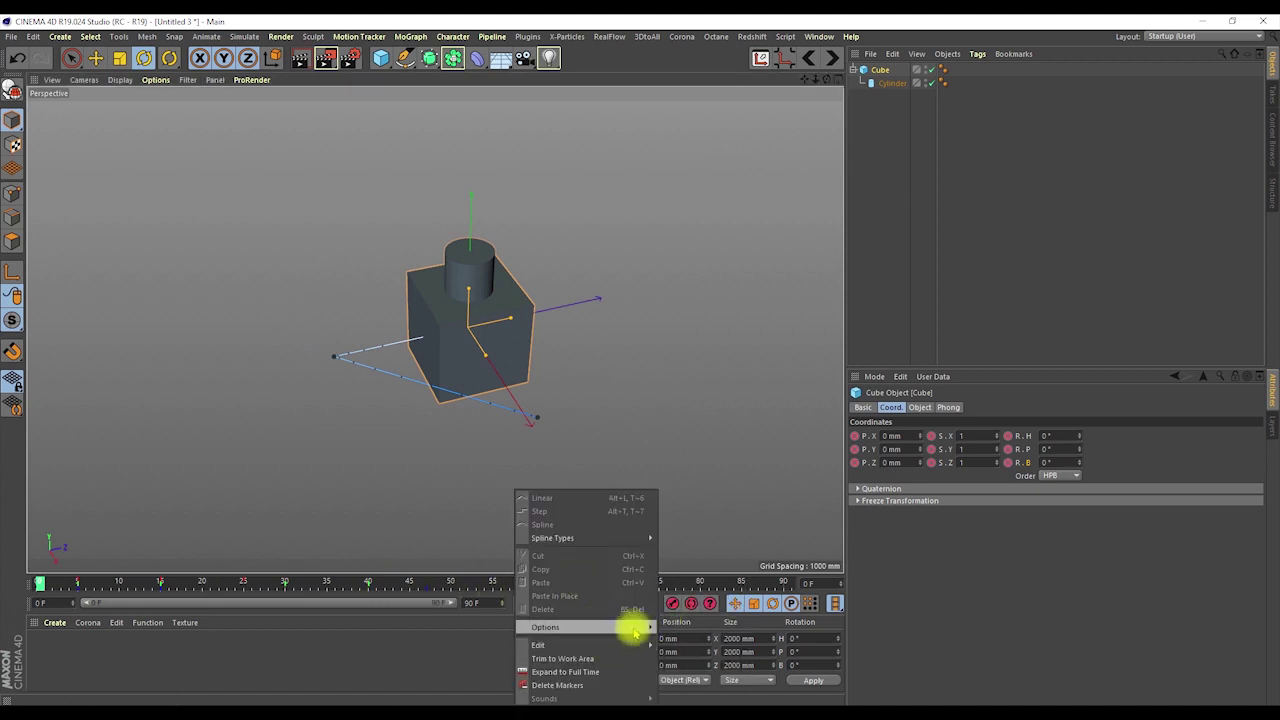
pyautogui.click(958, 540)
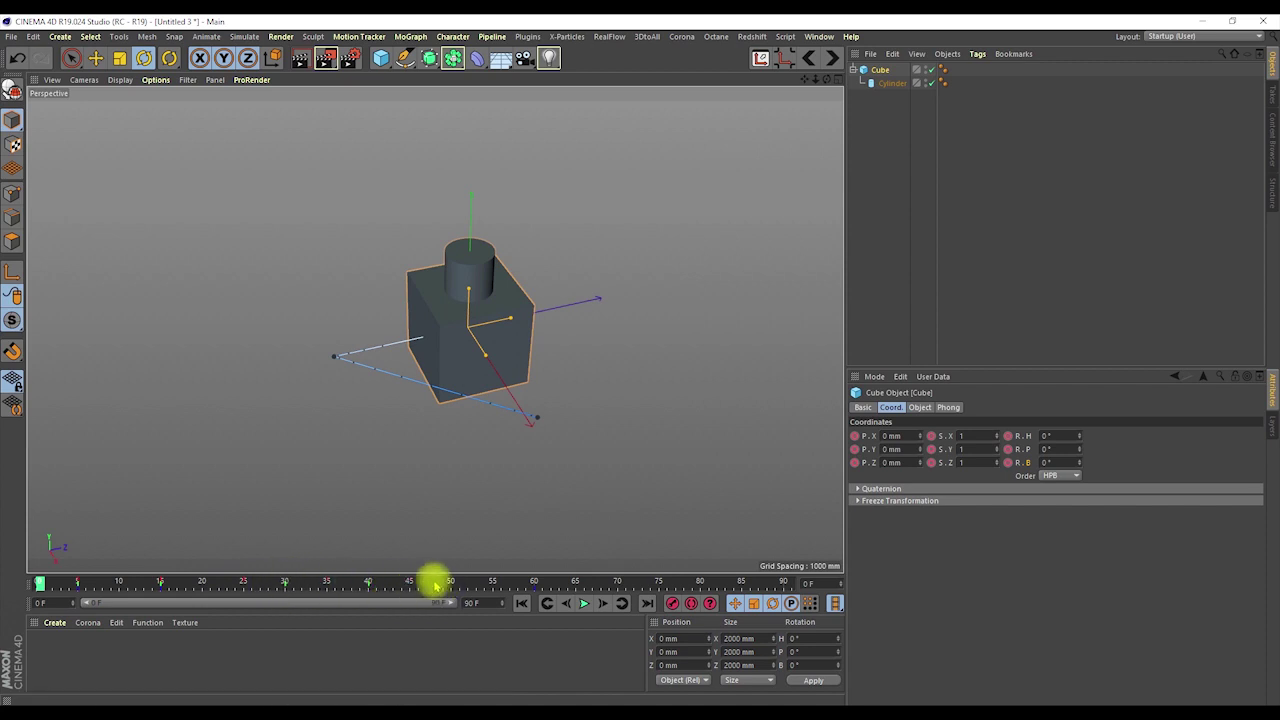
pyautogui.rightClick(640, 286)
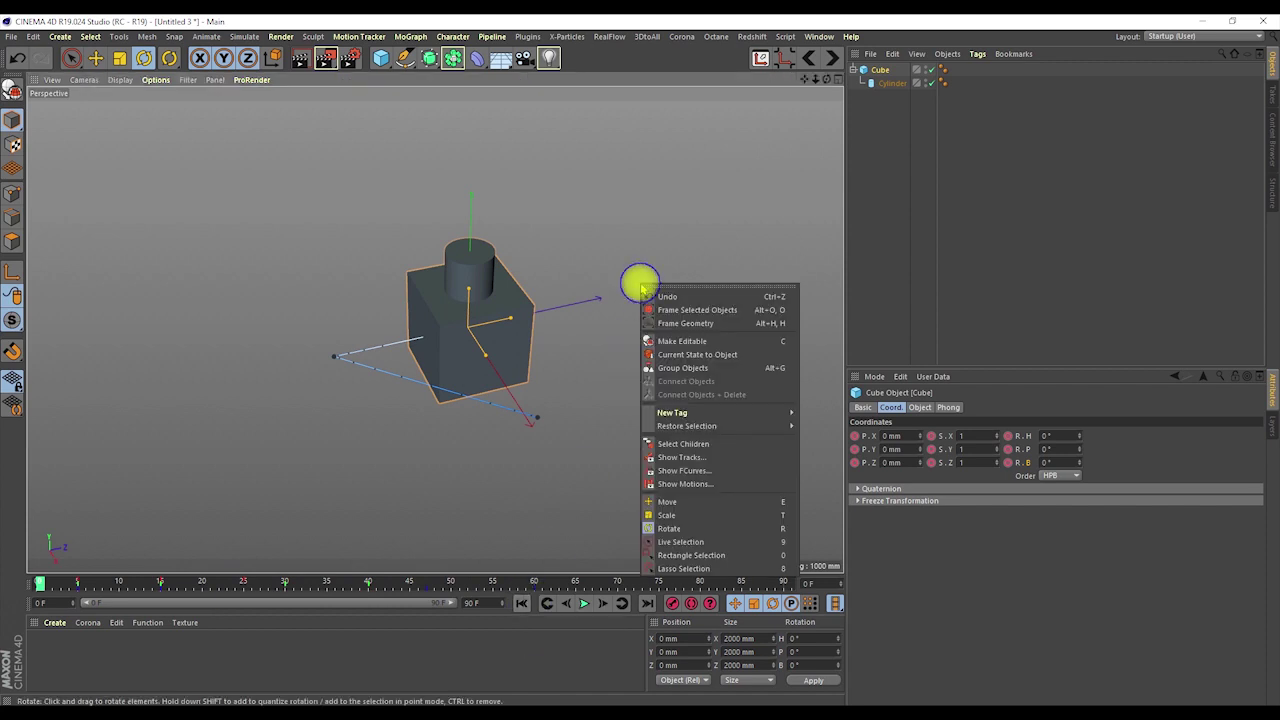
pyautogui.click(690, 470)
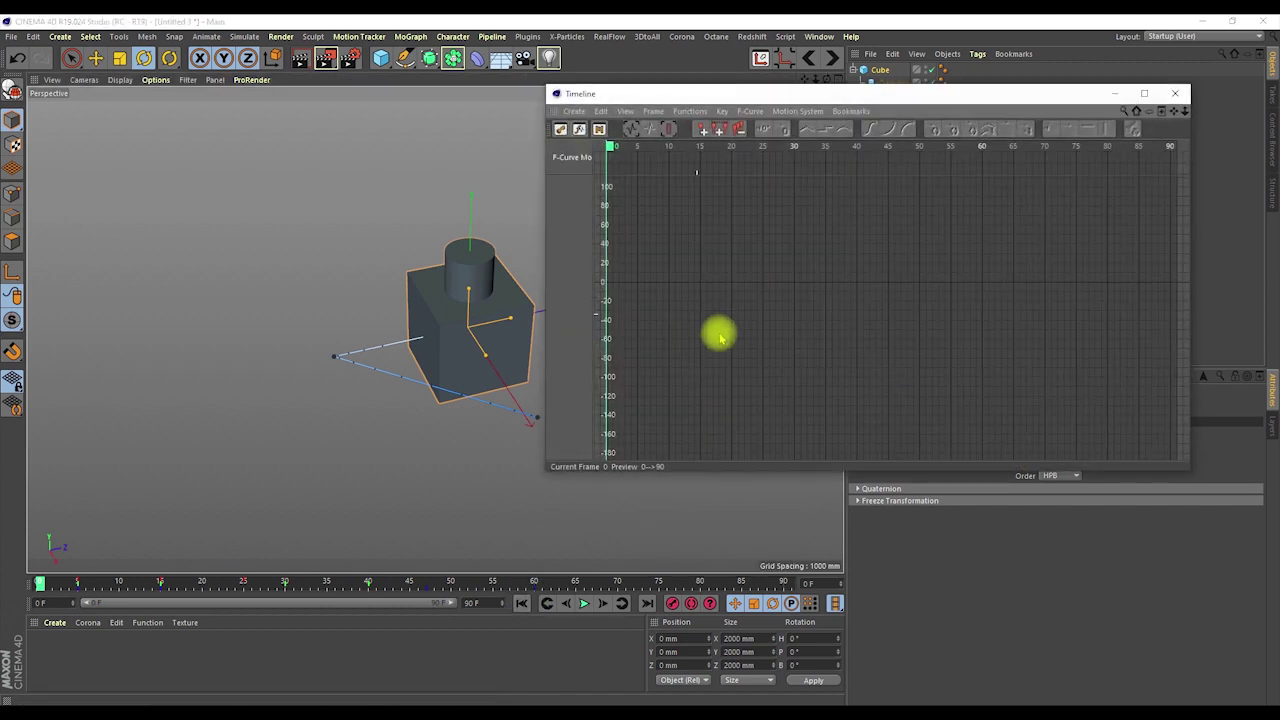
pyautogui.click(1175, 93)
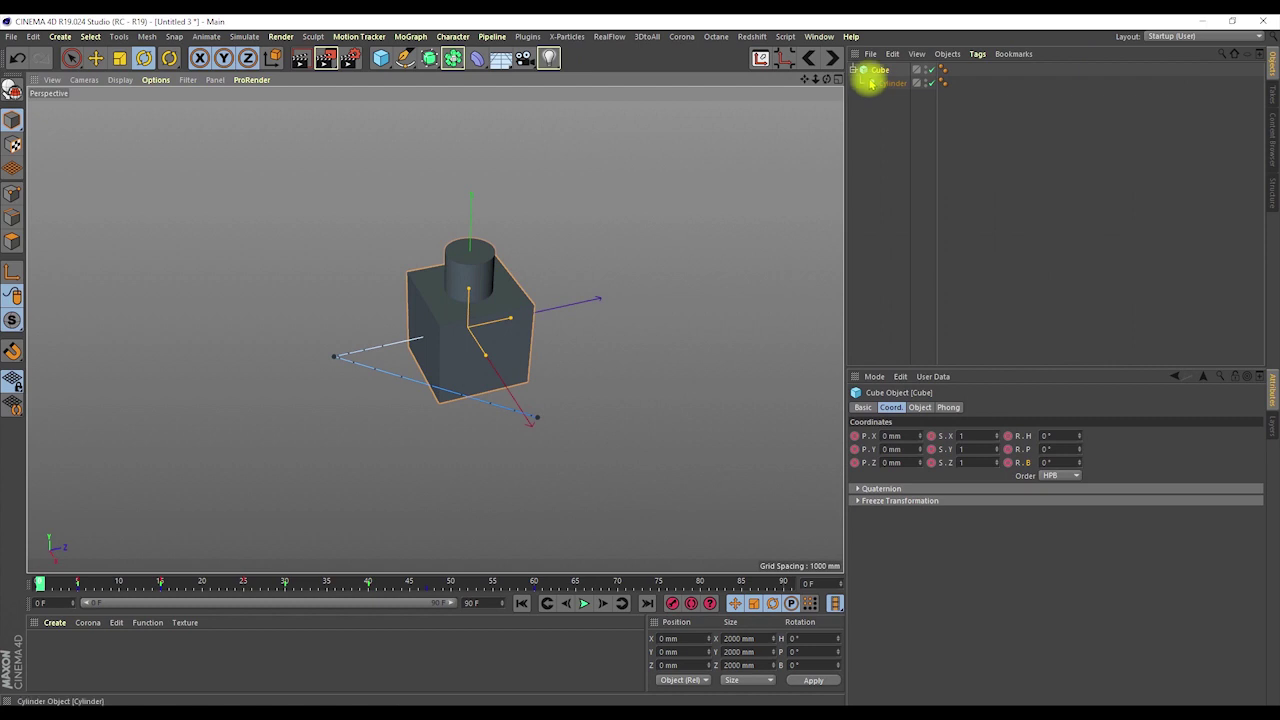
pyautogui.rightClick(617, 437)
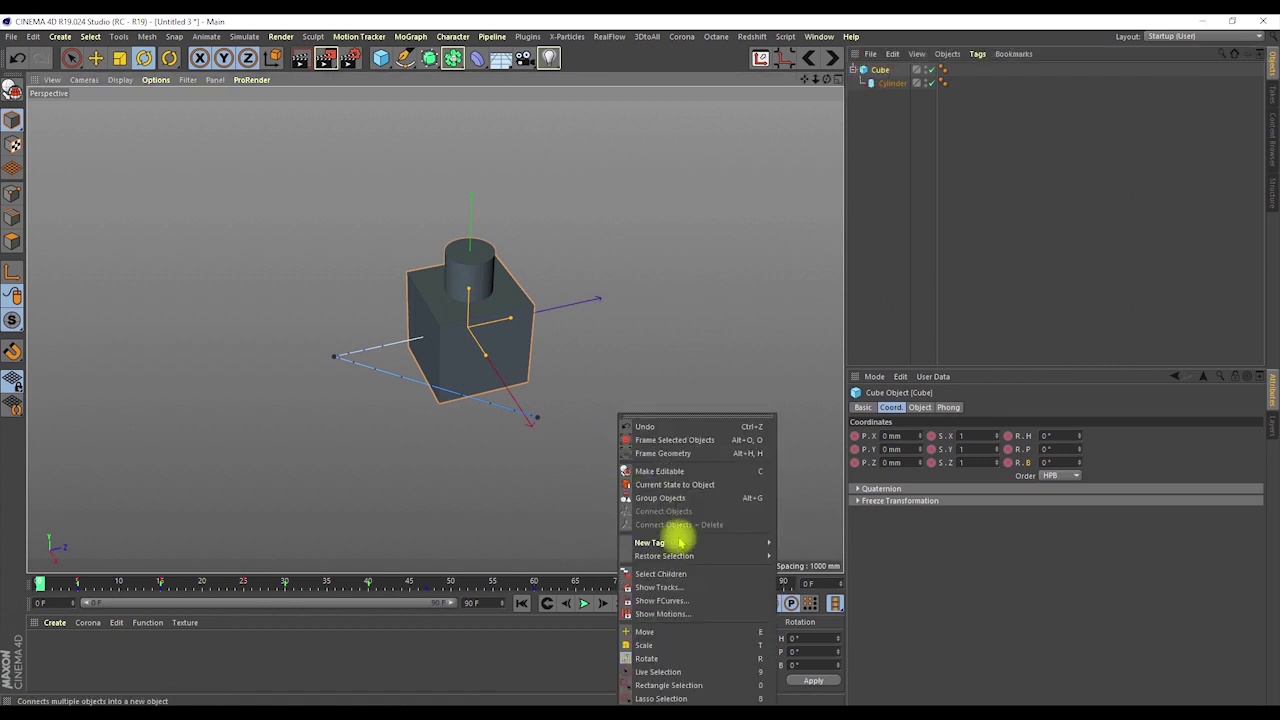
pyautogui.click(660, 600)
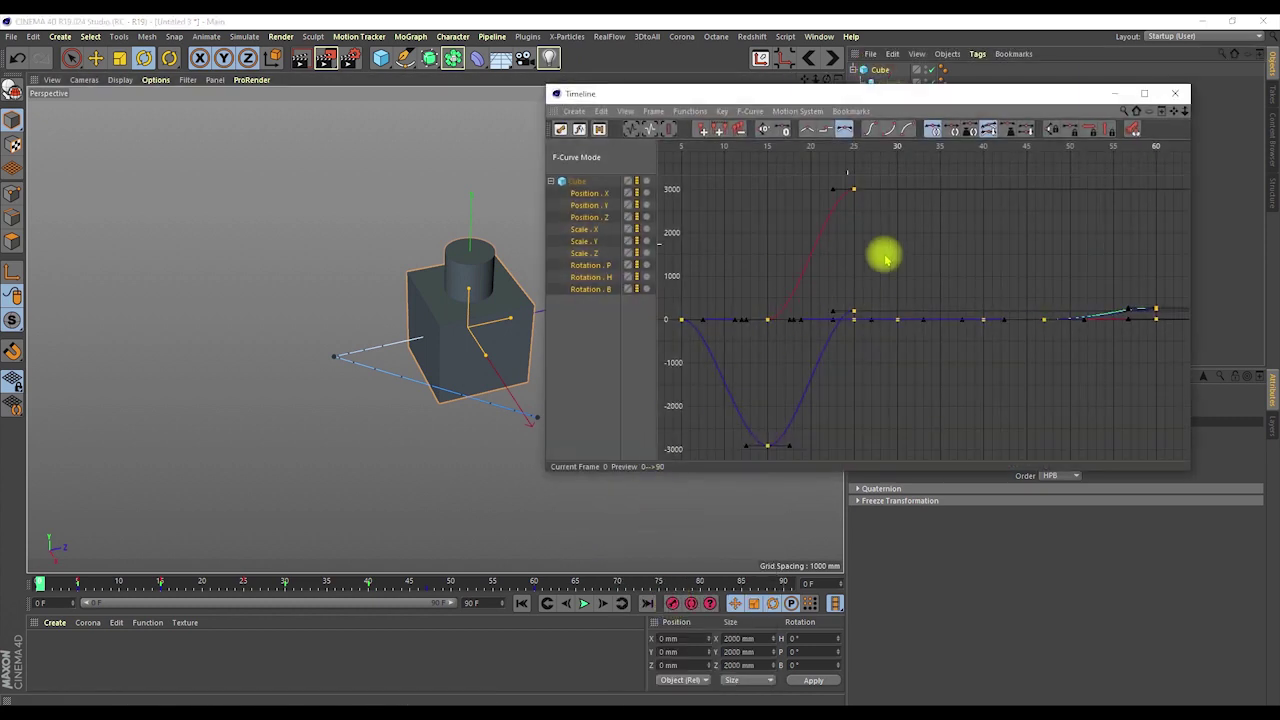
pyautogui.click(1179, 93)
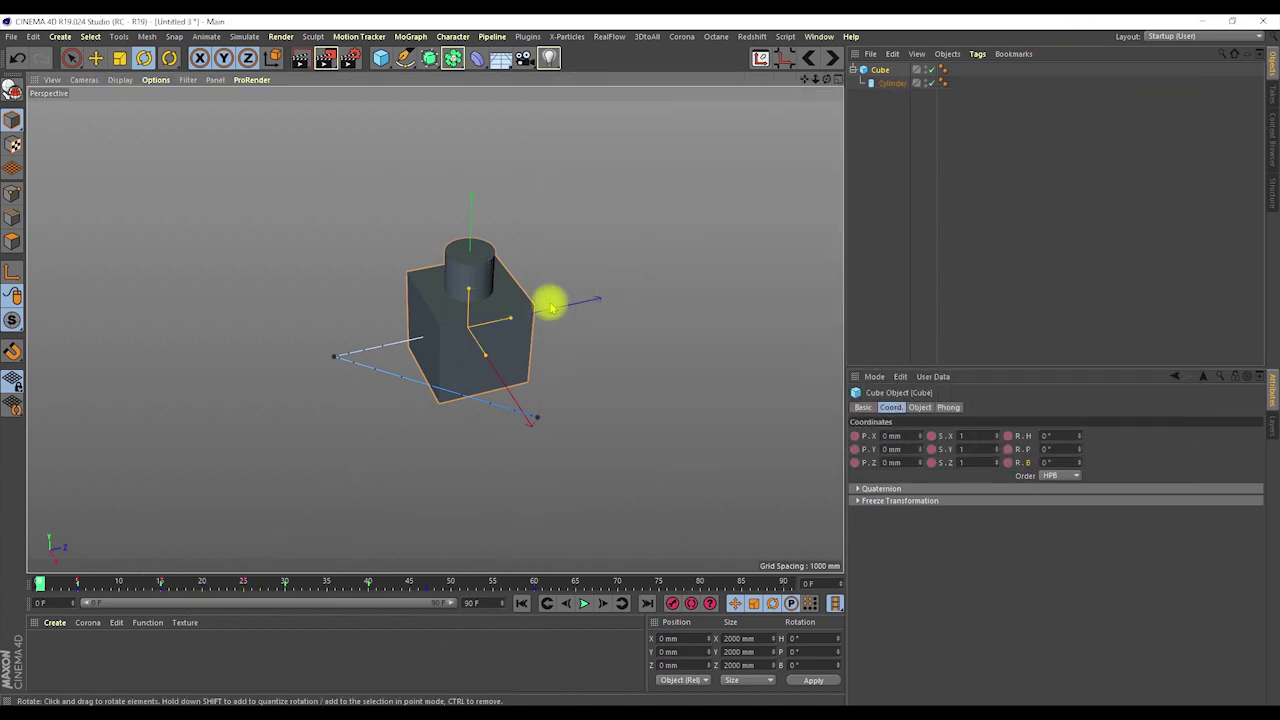
# - Look through the timeline's key display options, including Split Vector Keys, without changing the setting
pyautogui.rightClick(573, 585)
pyautogui.moveTo(622, 627)
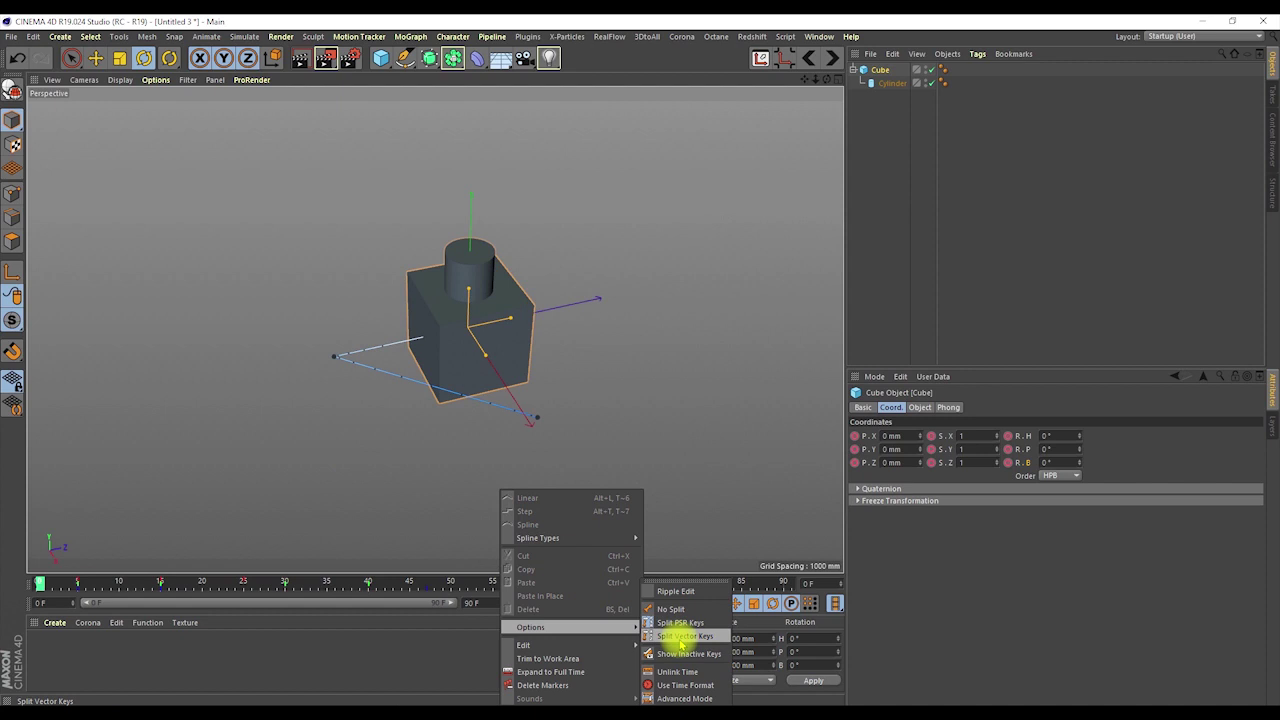
pyautogui.click(989, 232)
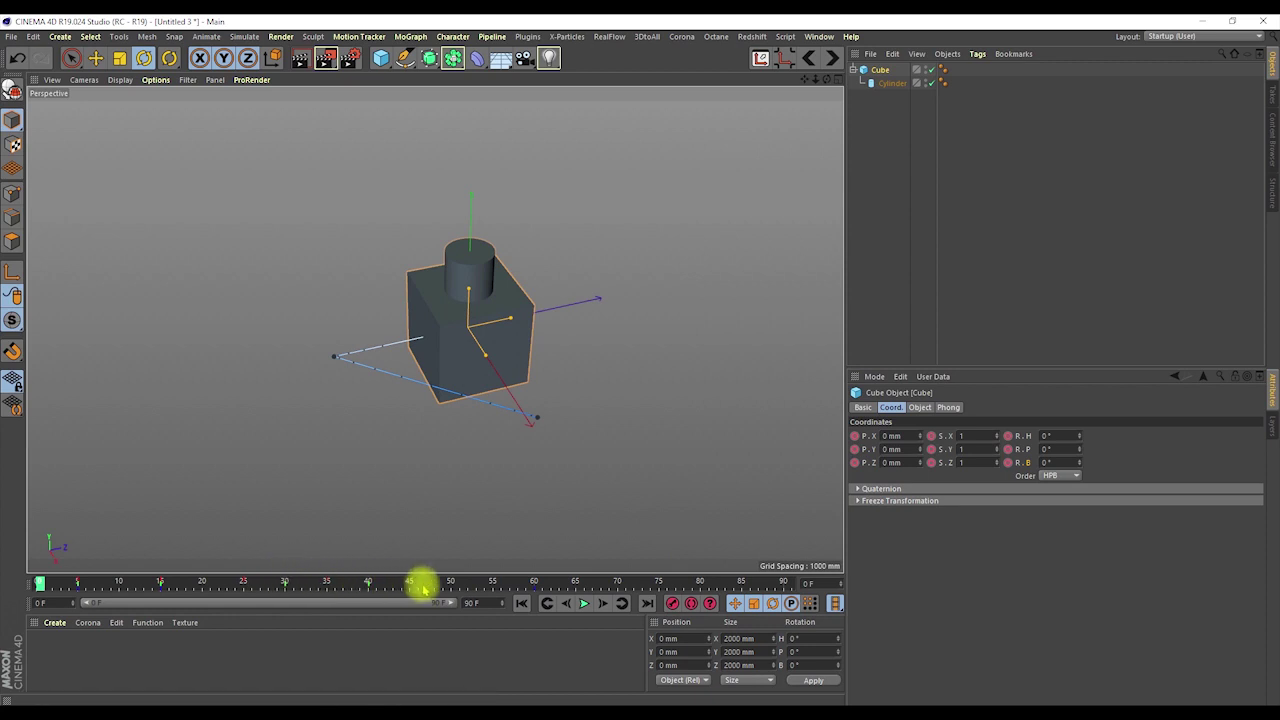
# - Scrub the animation back to frame 10 and keyframe only the cube's Z position
pyautogui.click(578, 584)
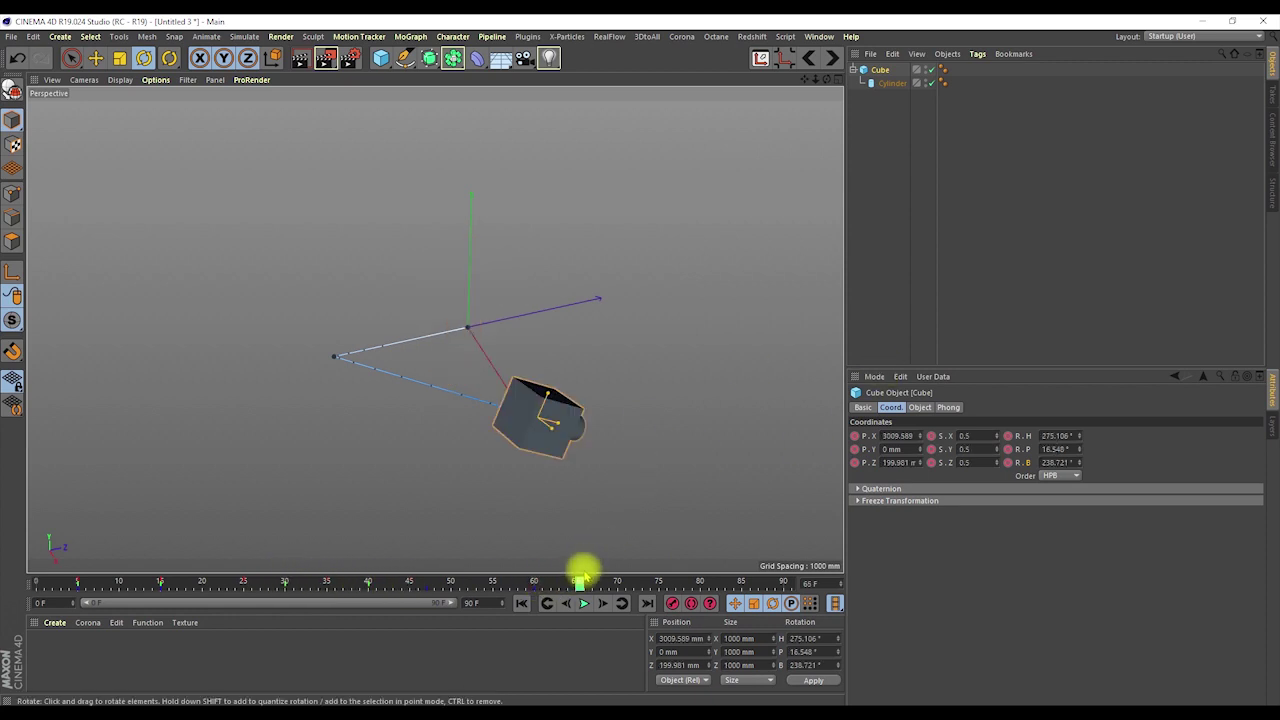
pyautogui.moveTo(588, 582); pyautogui.dragTo(124, 588)
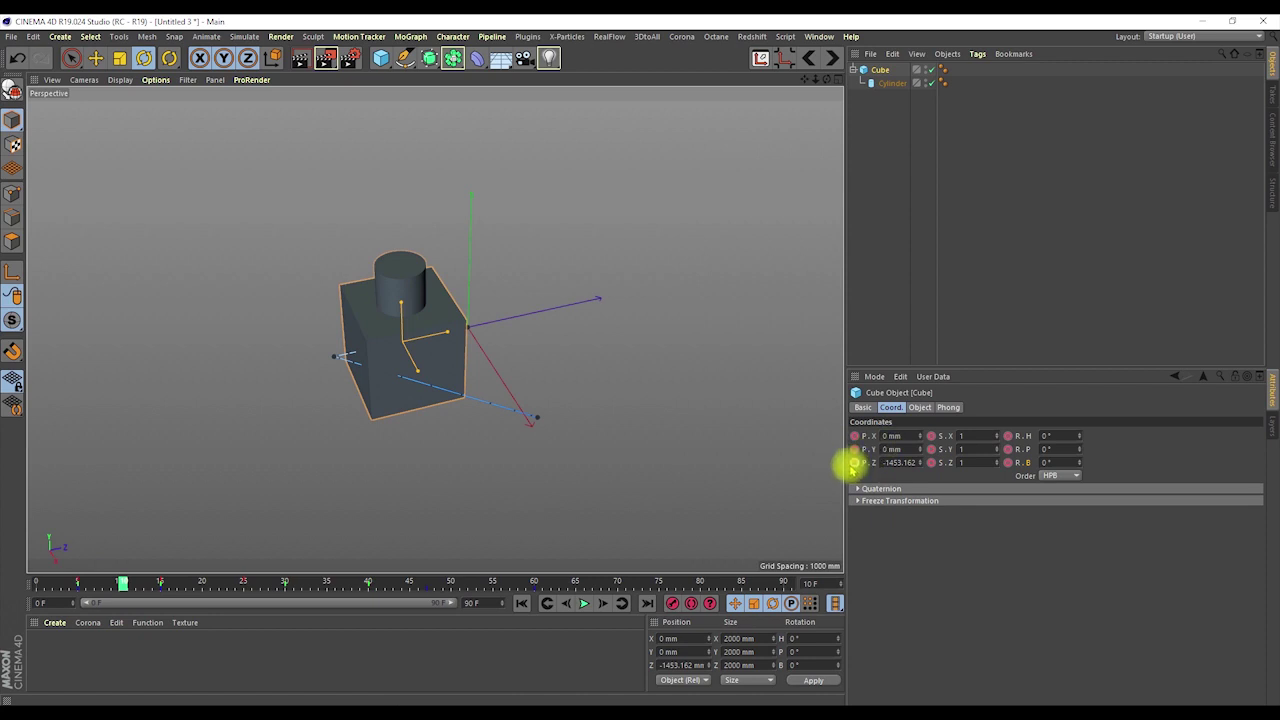
pyautogui.click(854, 462)
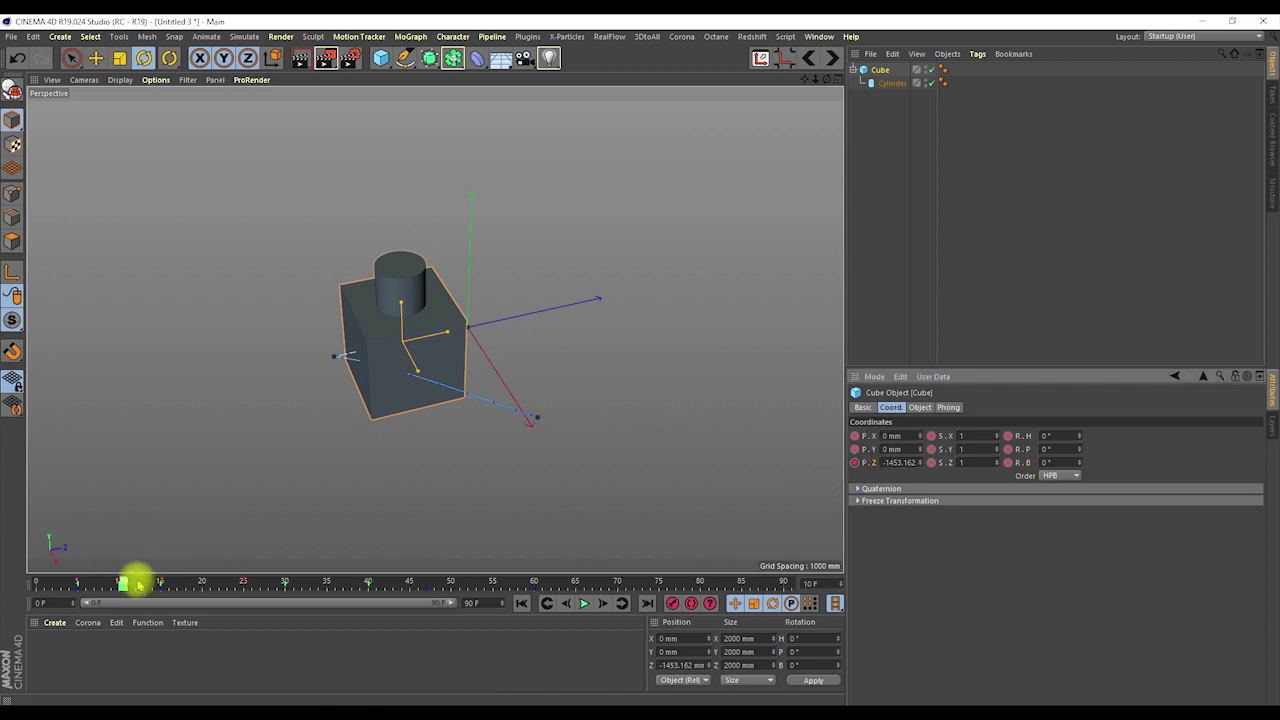
# - At frame 12, set the cube's Y position to 1000 mm and keyframe it
pyautogui.moveTo(122, 585); pyautogui.dragTo(139, 586)
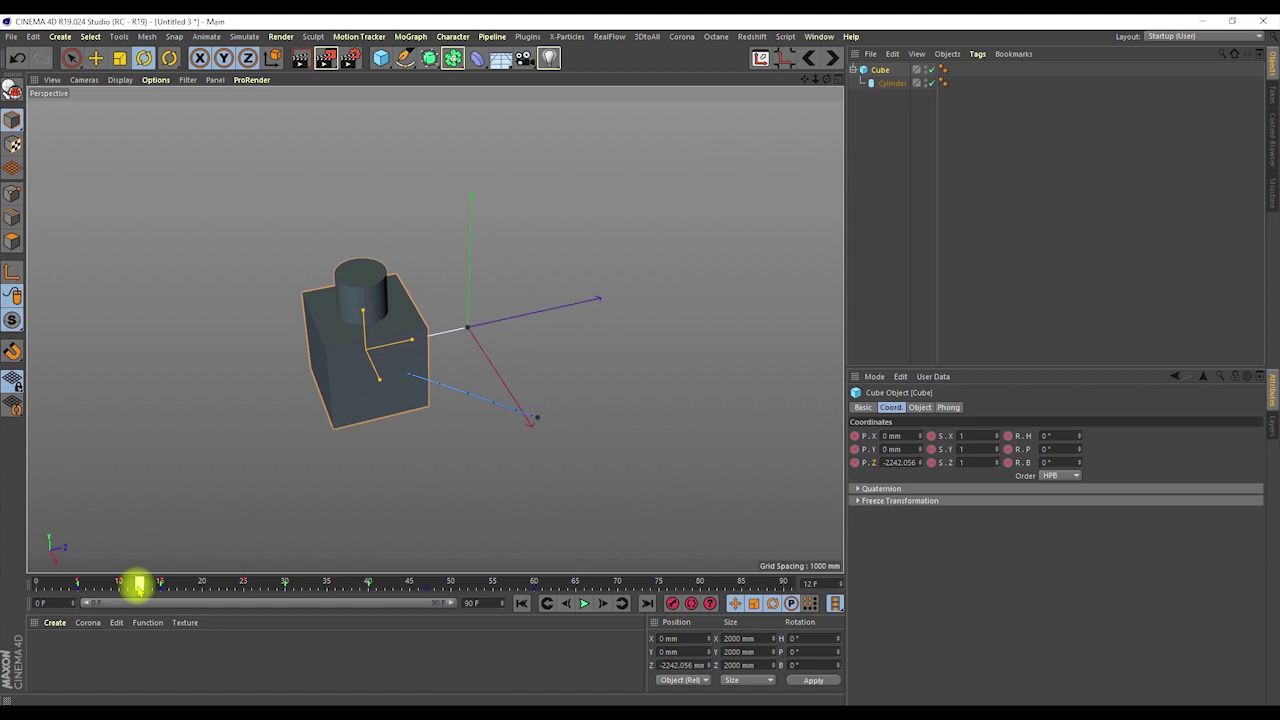
pyautogui.moveTo(920, 450); pyautogui.dragTo(908, 20)
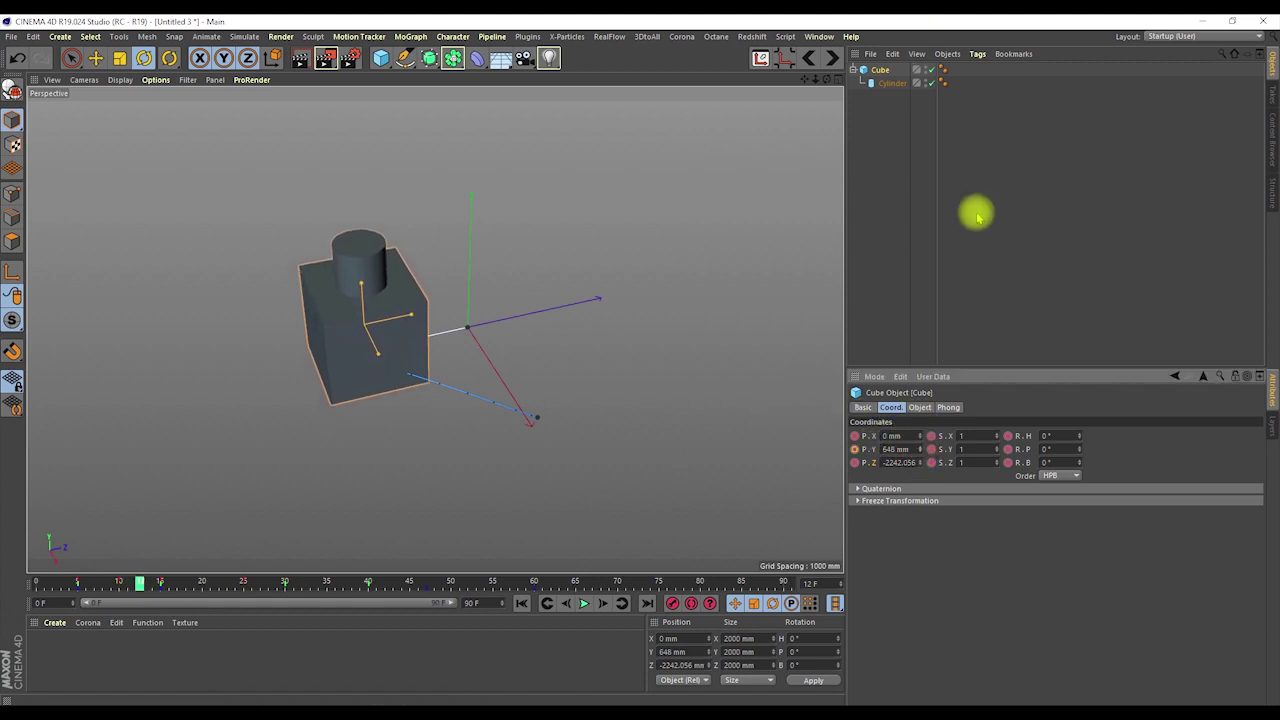
pyautogui.doubleClick(897, 449)
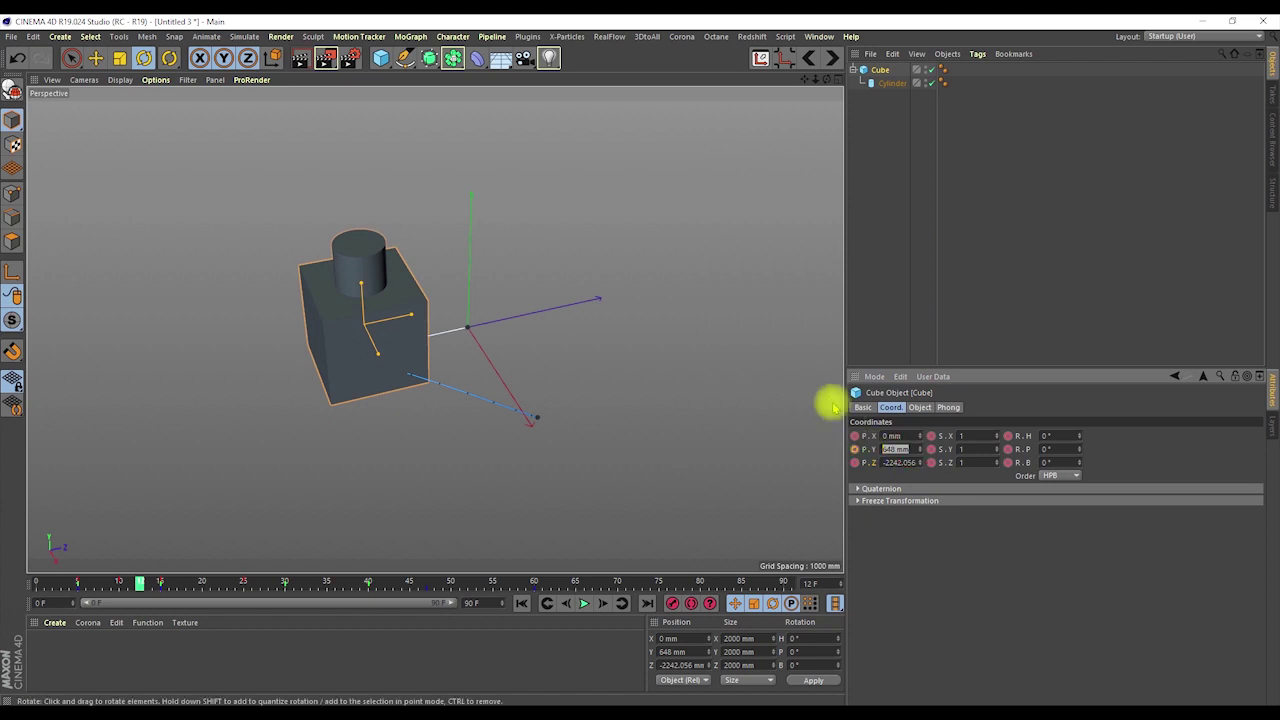
pyautogui.write('1000')
pyautogui.press('Return')
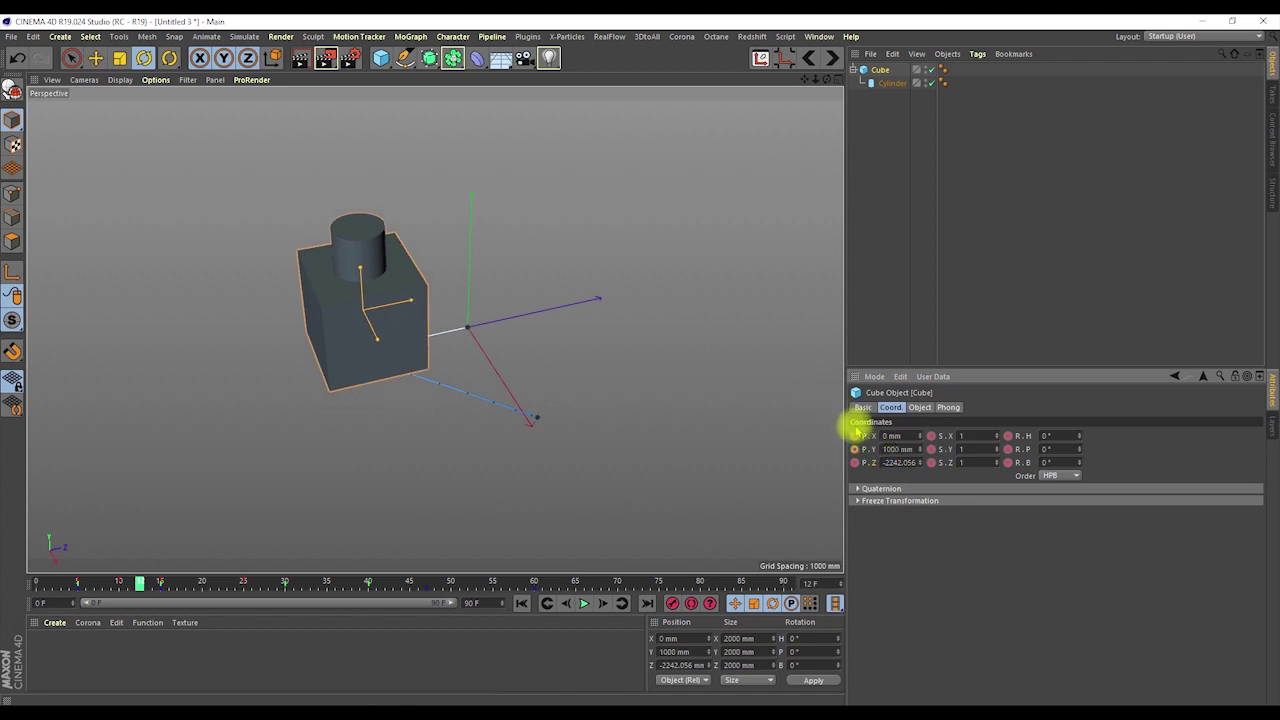
# - Scrub the animation from frame 65 back to frame 0 to review the cube's motion
pyautogui.click(145, 585)
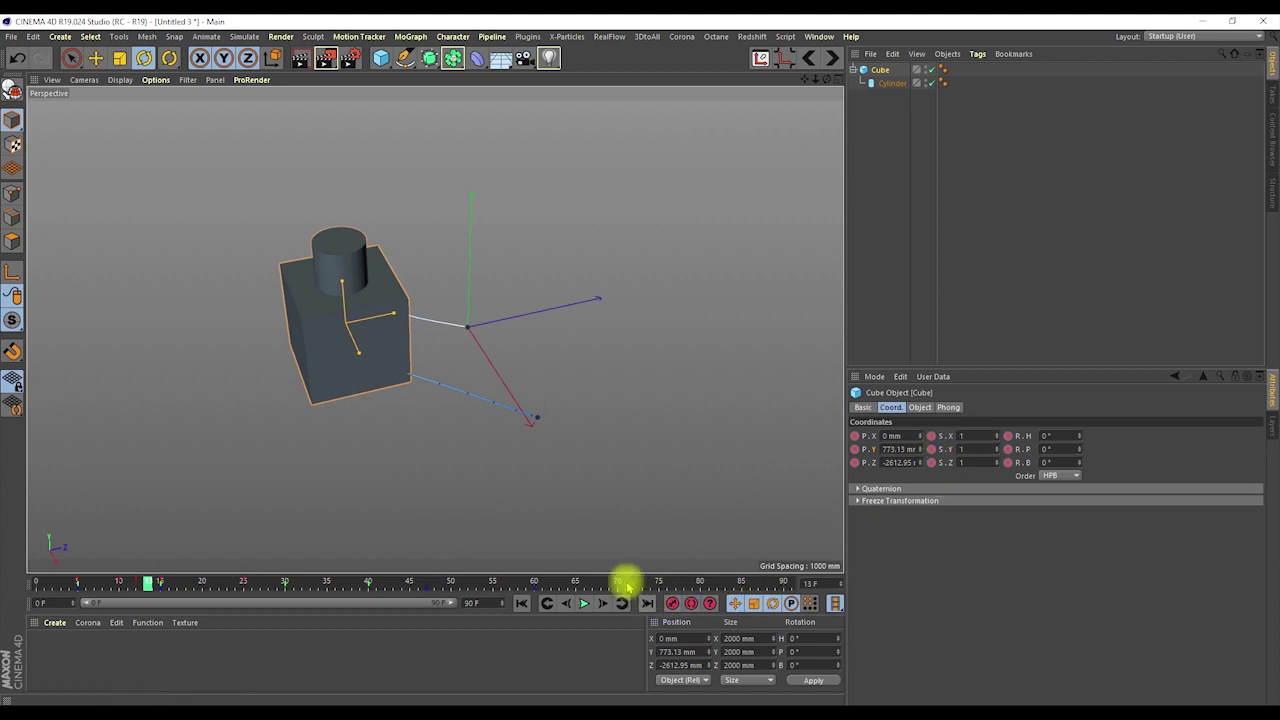
pyautogui.click(572, 583)
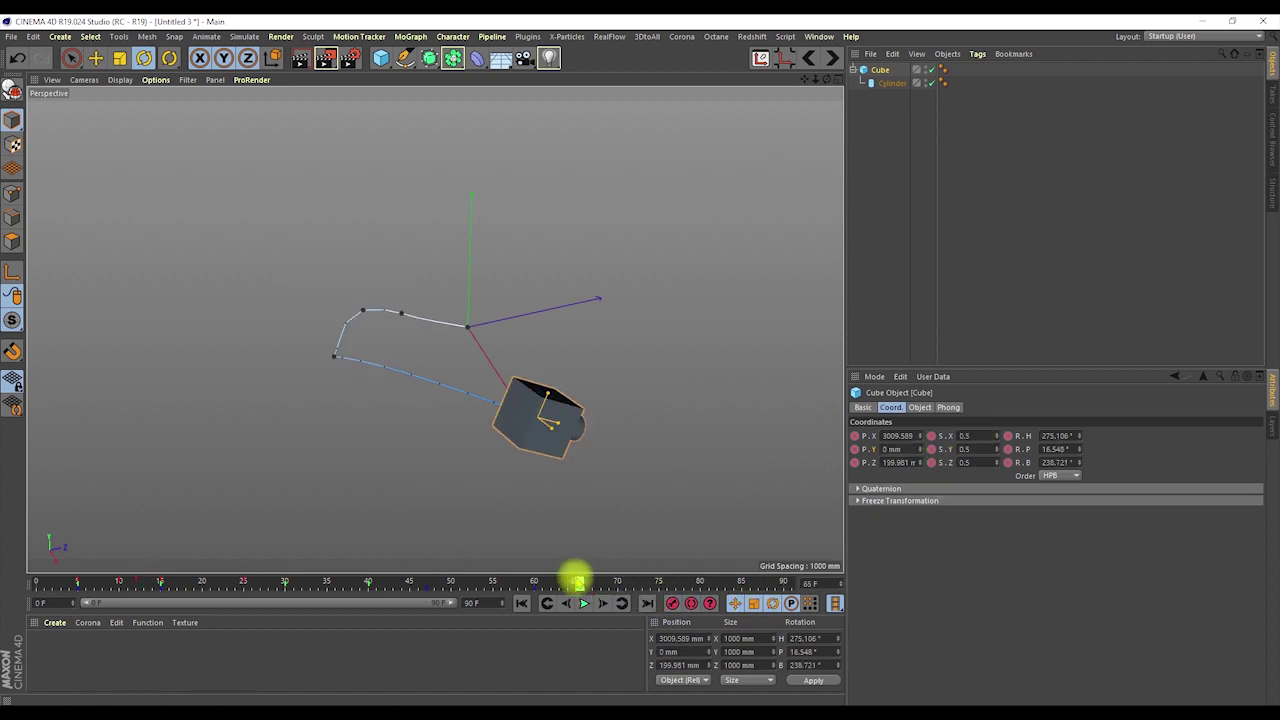
pyautogui.moveTo(578, 584); pyautogui.dragTo(43, 590)
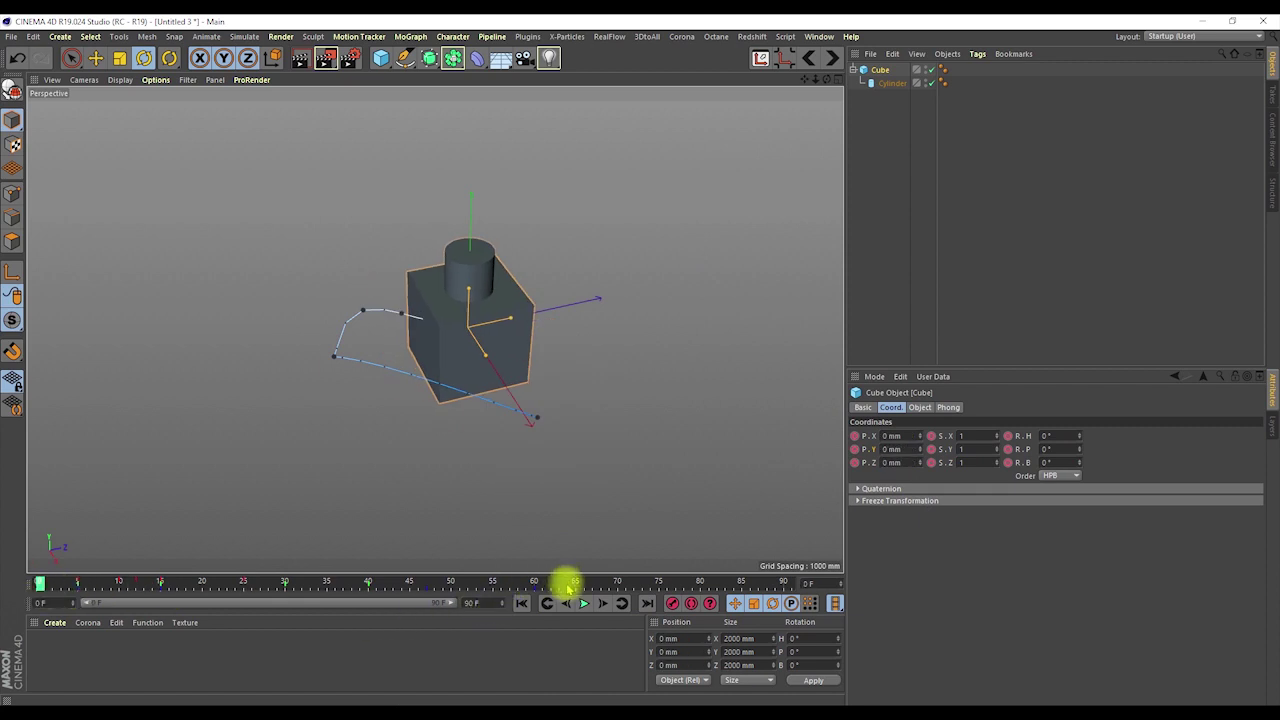
# - Select the cube's keyframes across the timeline and delete them, keeping the cube itself
pyautogui.keyDown('ctrl'); pyautogui.moveTo(568, 591); pyautogui.dragTo(90, 590); pyautogui.keyUp('ctrl')
pyautogui.press('Delete')
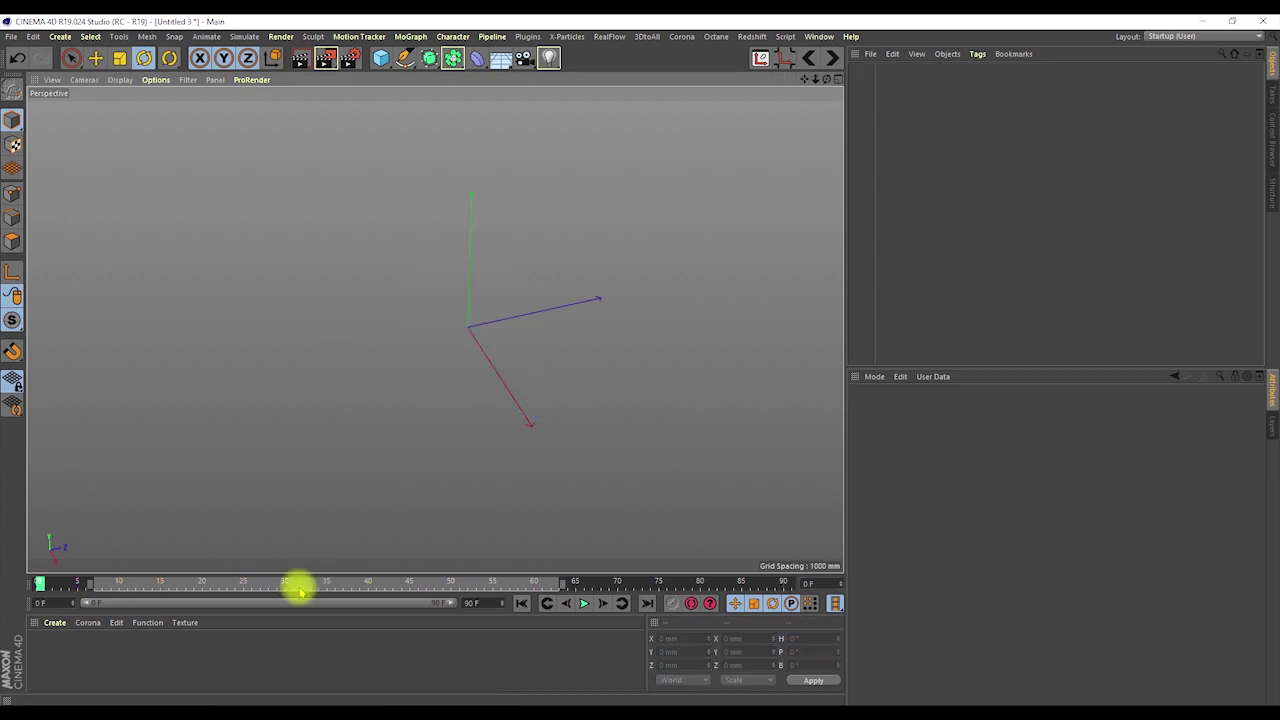
pyautogui.hotkey('ctrl', 'z')
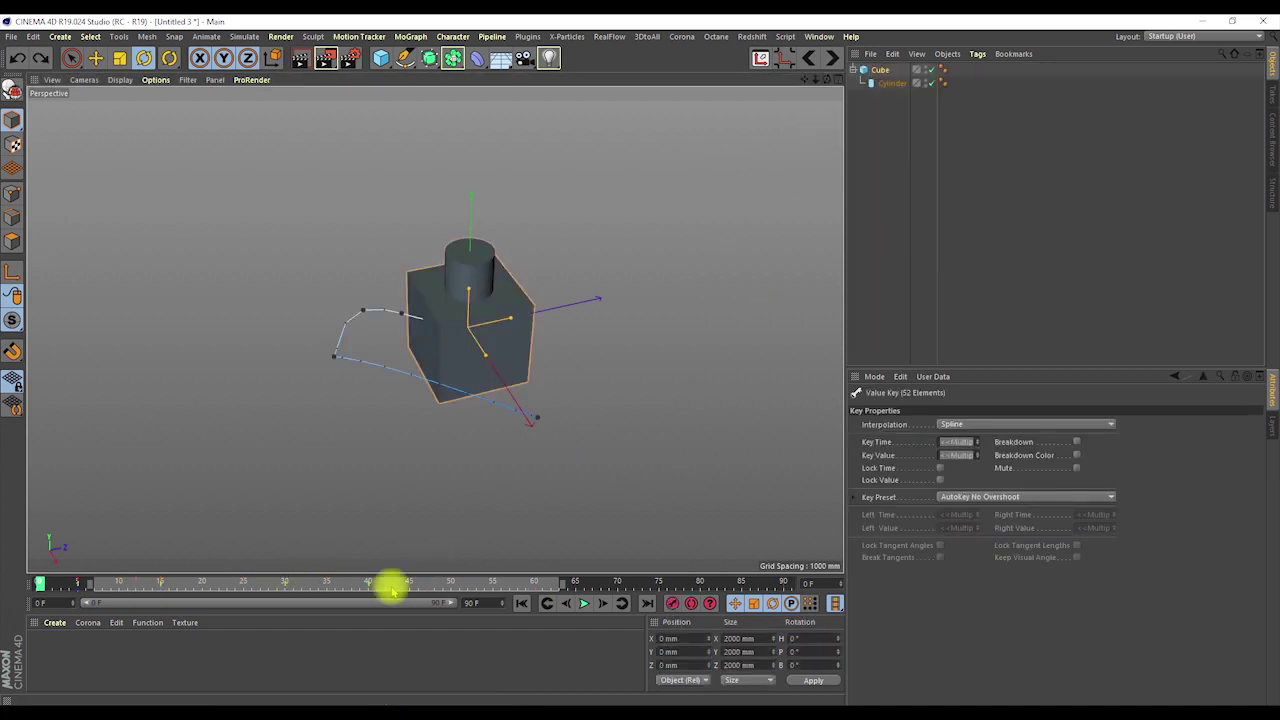
pyautogui.press('Delete')
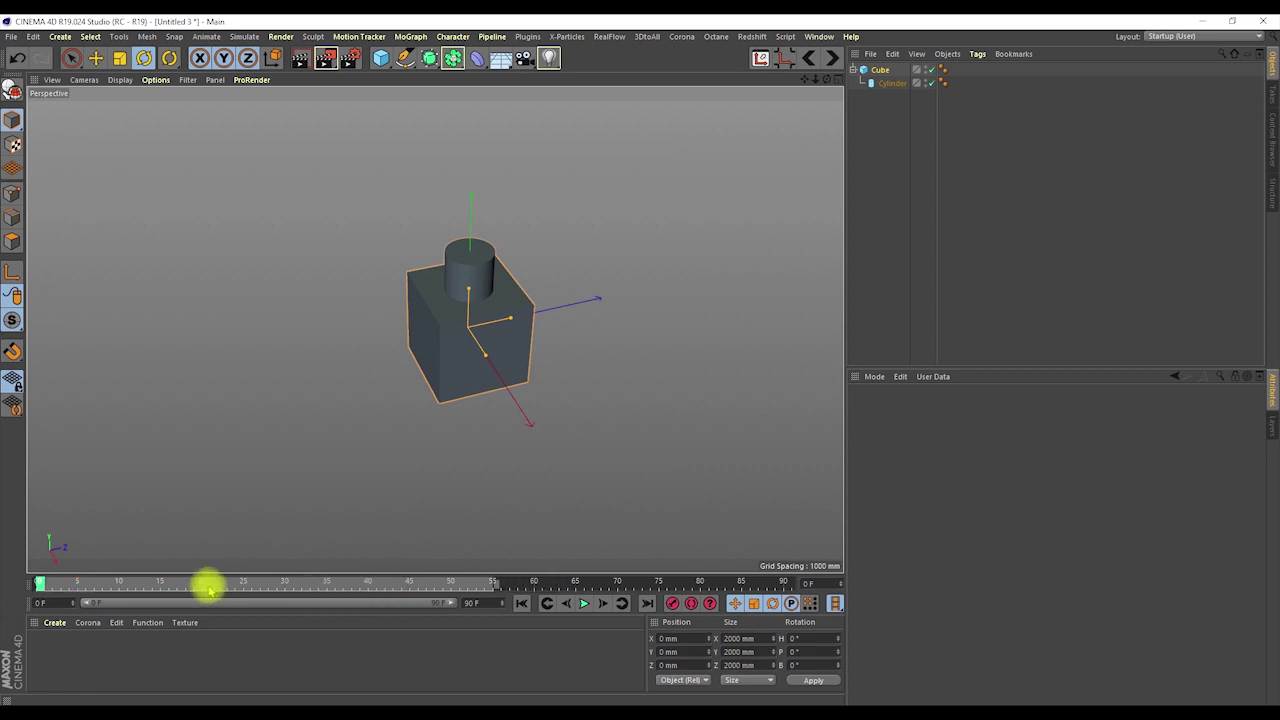
# - Set the timeline's key display to Split Vector Keys
pyautogui.click(106, 582)
pyautogui.rightClick(333, 583)
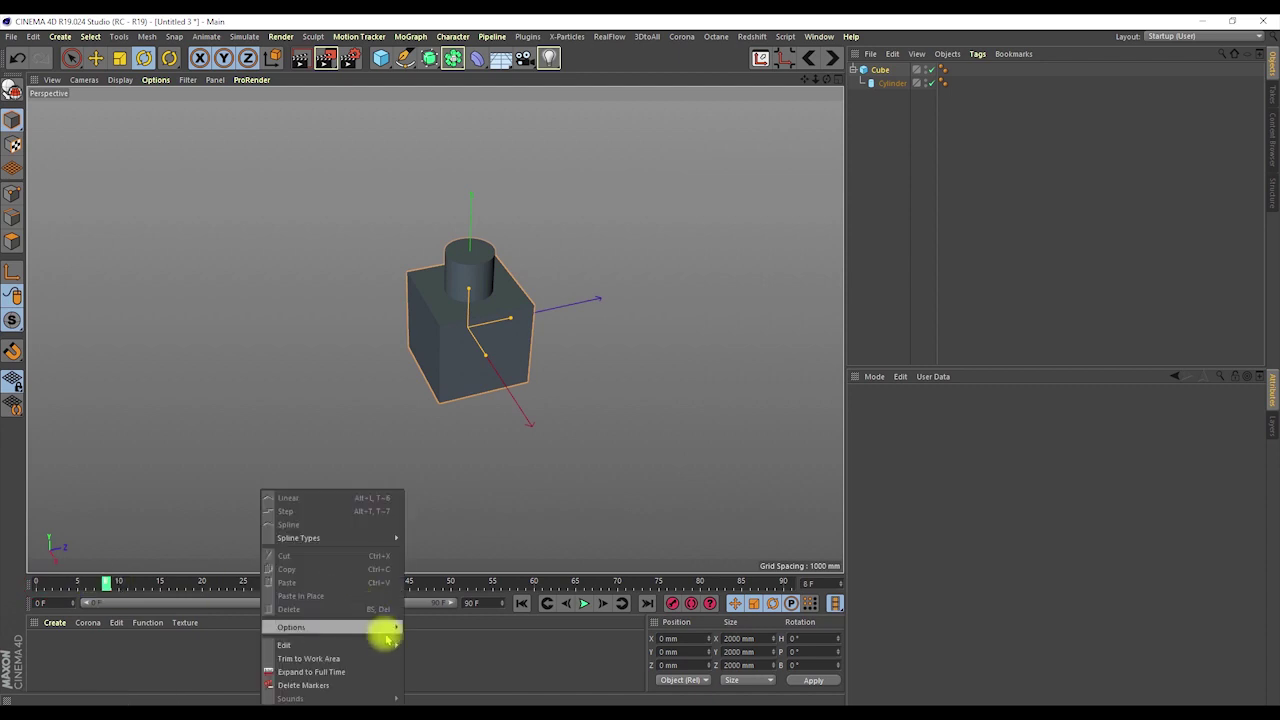
pyautogui.moveTo(351, 626)
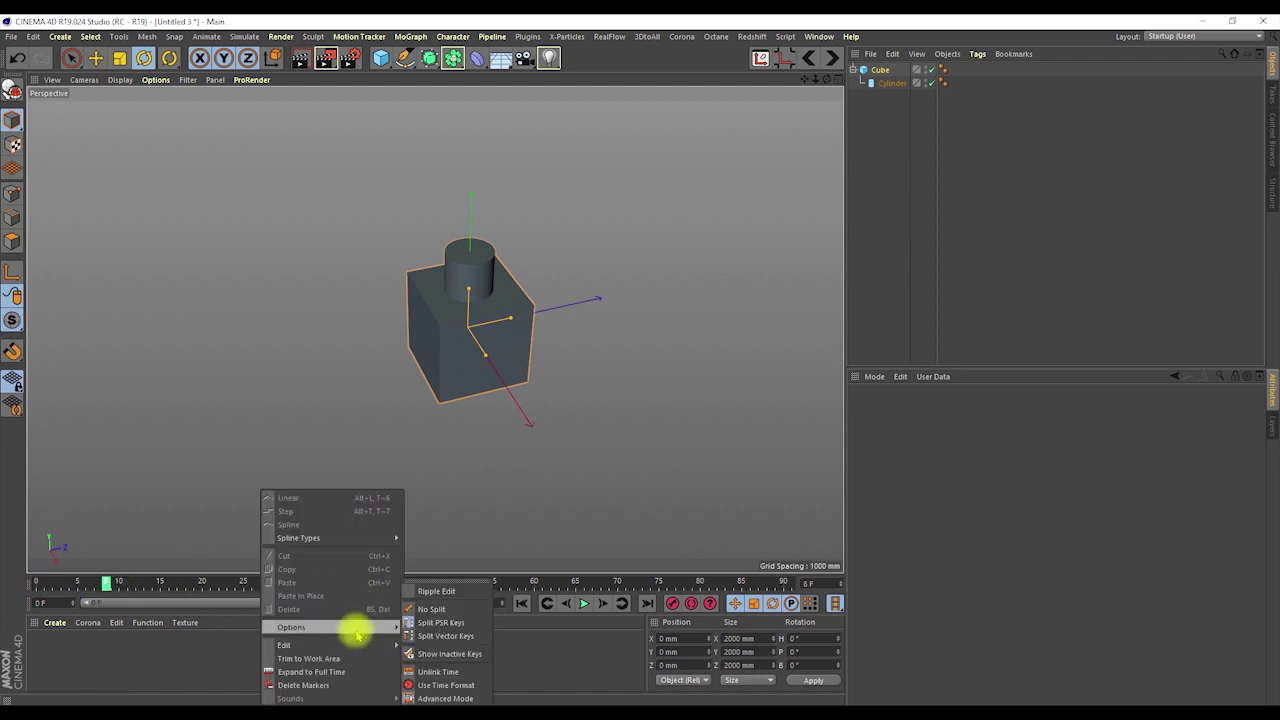
pyautogui.click(430, 637)
# - Go to frame 10, switch to the Move tool and keyframe only the cube's Z position
pyautogui.click(116, 582)
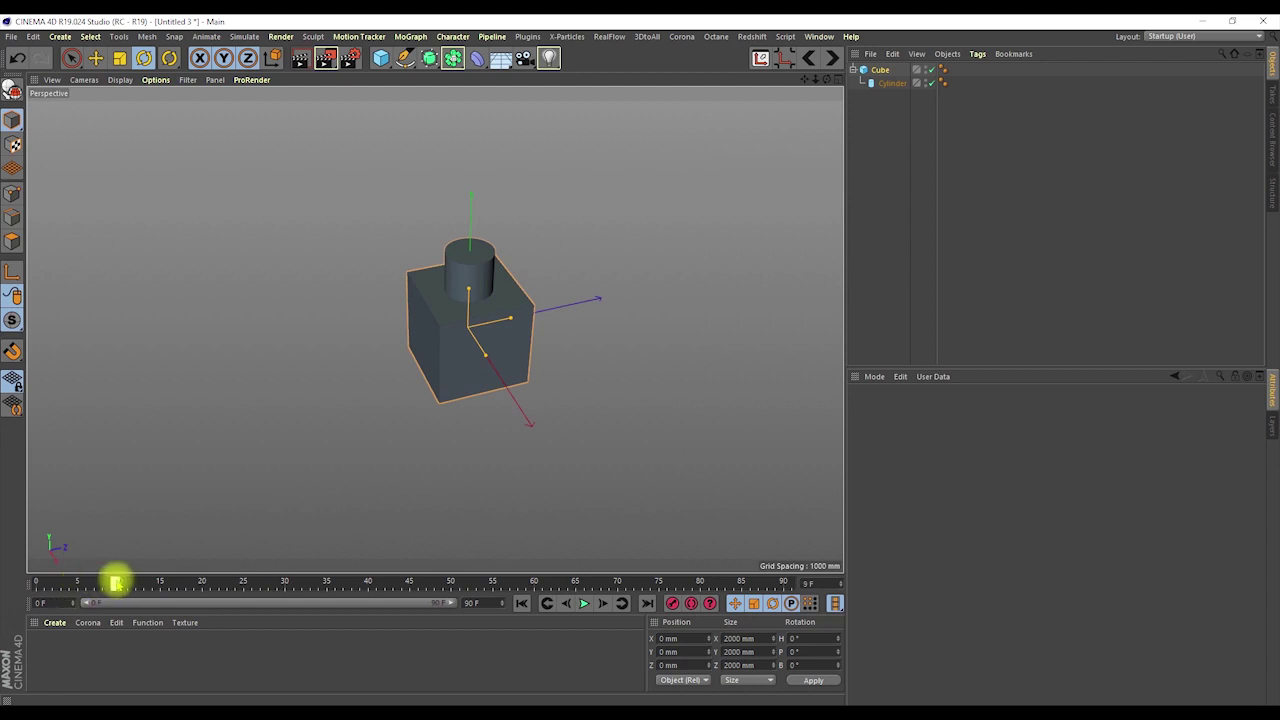
pyautogui.click(874, 70)
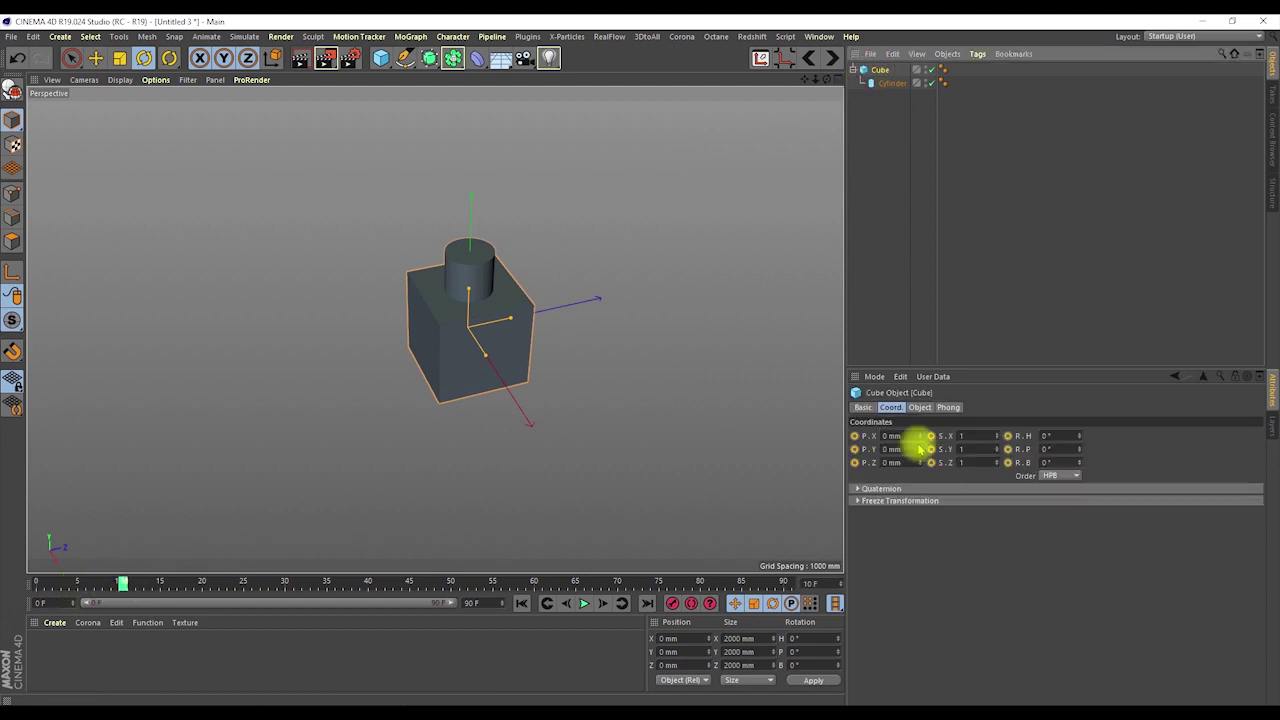
pyautogui.click(506, 450)
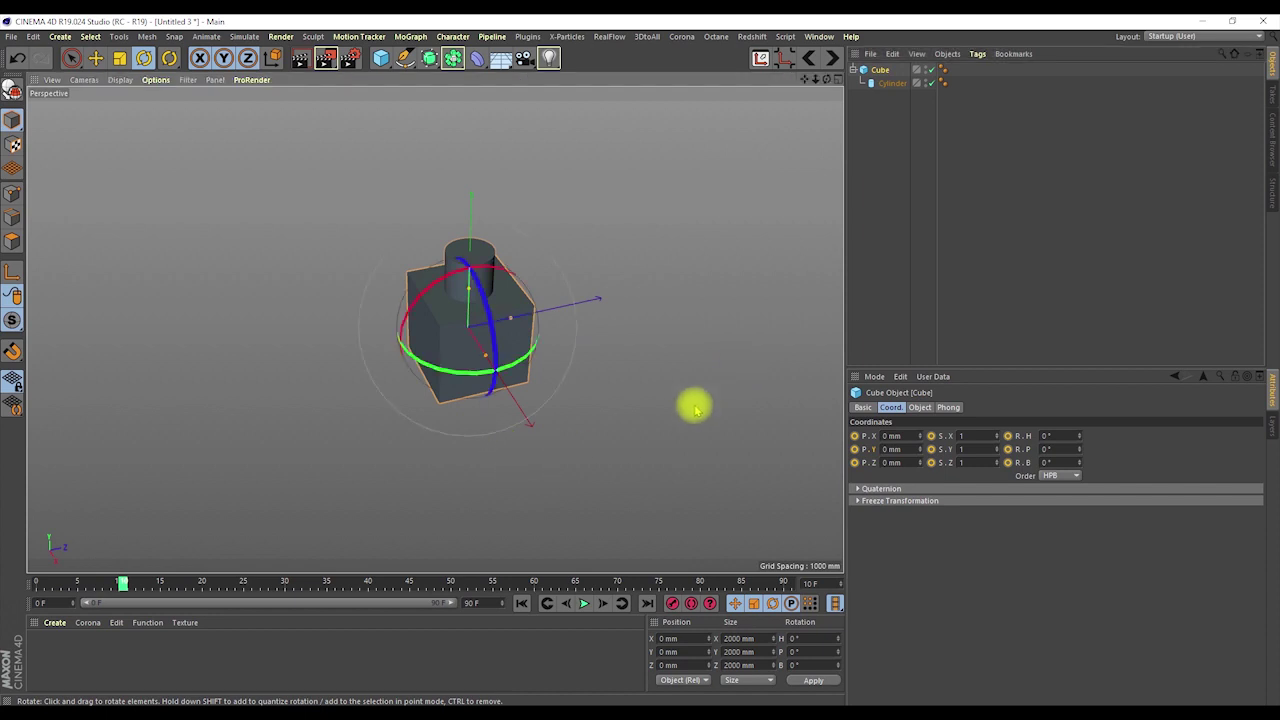
pyautogui.press('e')
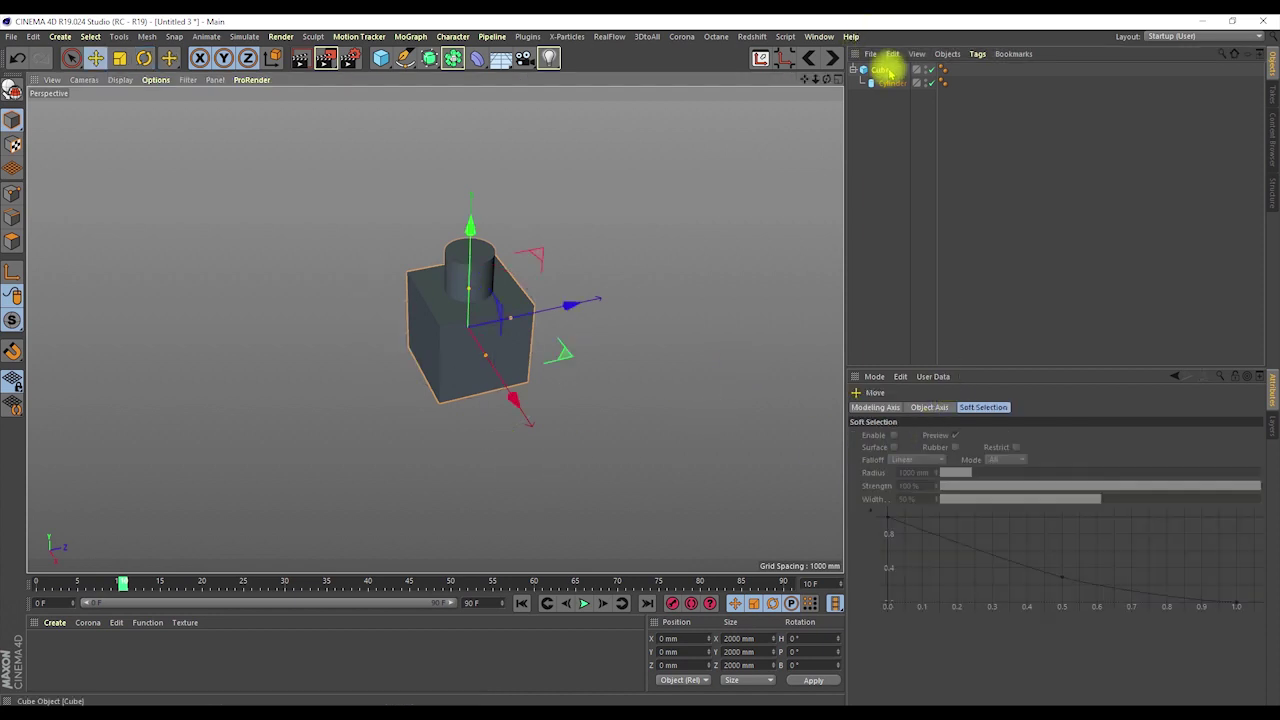
pyautogui.click(884, 69)
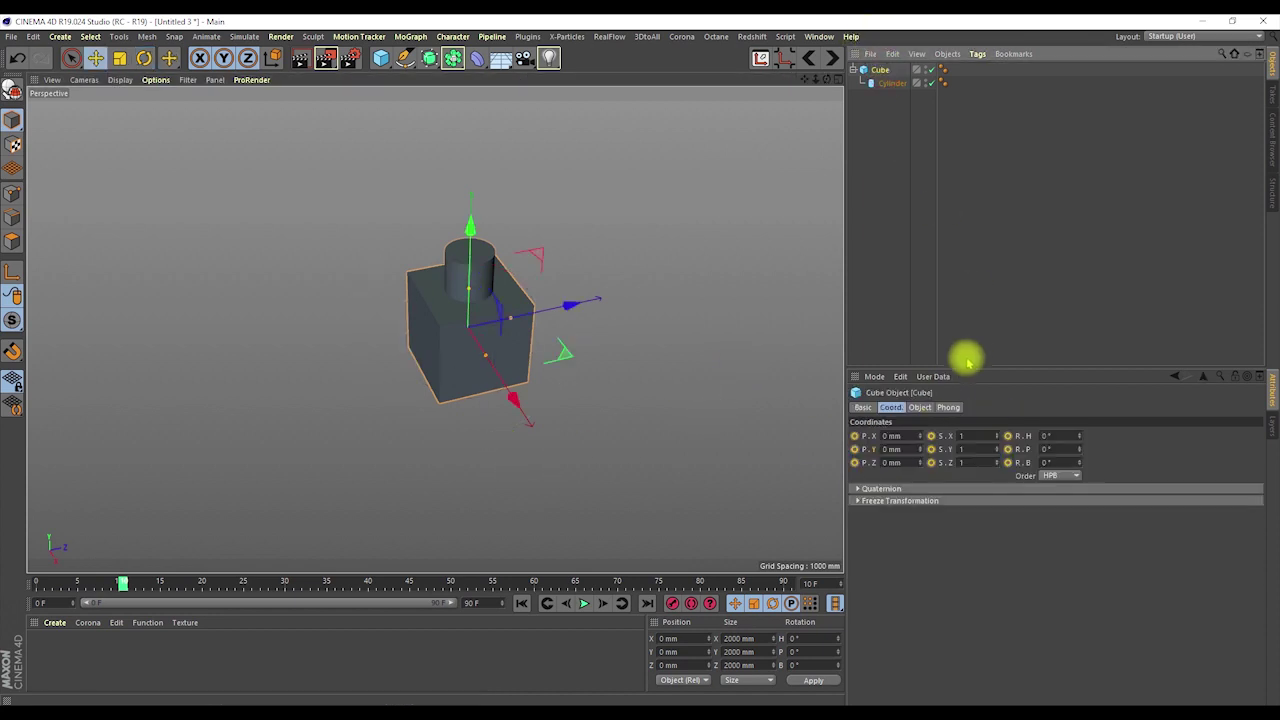
pyautogui.click(855, 463)
# - At frame 20, set the cube's Z position to -1000 mm, keyframe its Z and Y positions, and advance to frame 30
pyautogui.moveTo(128, 584); pyautogui.dragTo(206, 585)
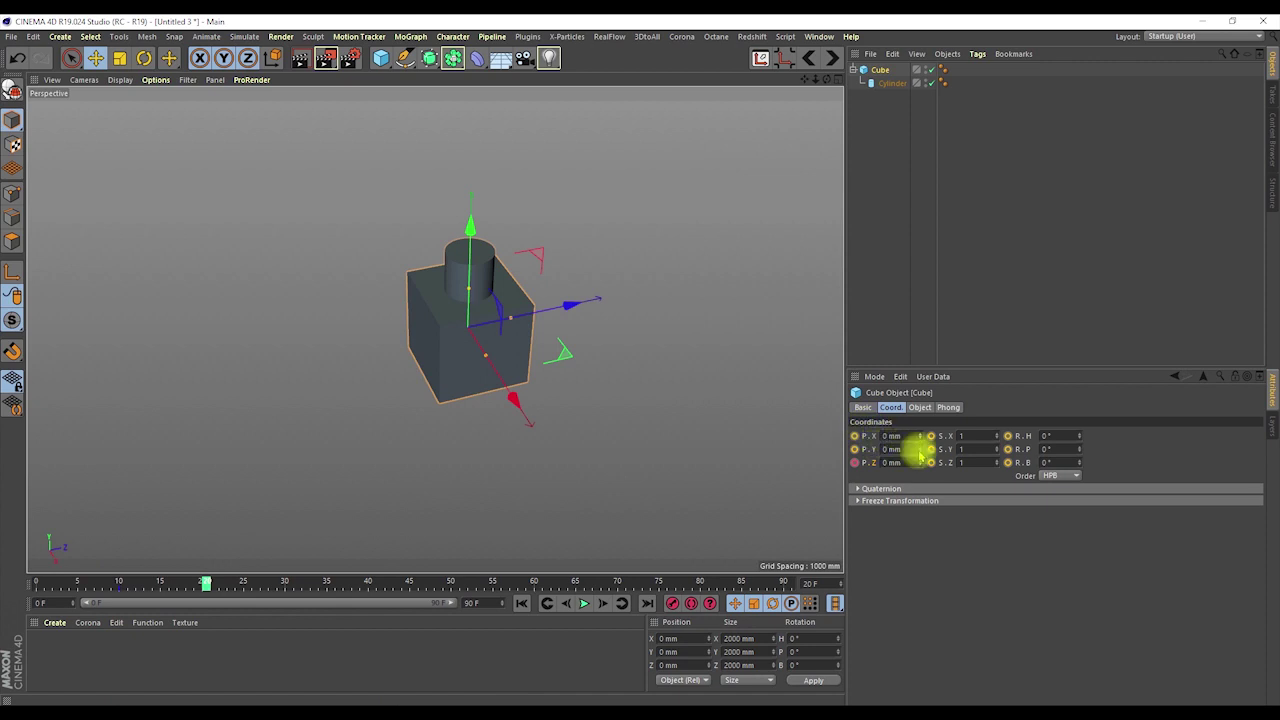
pyautogui.click(893, 462)
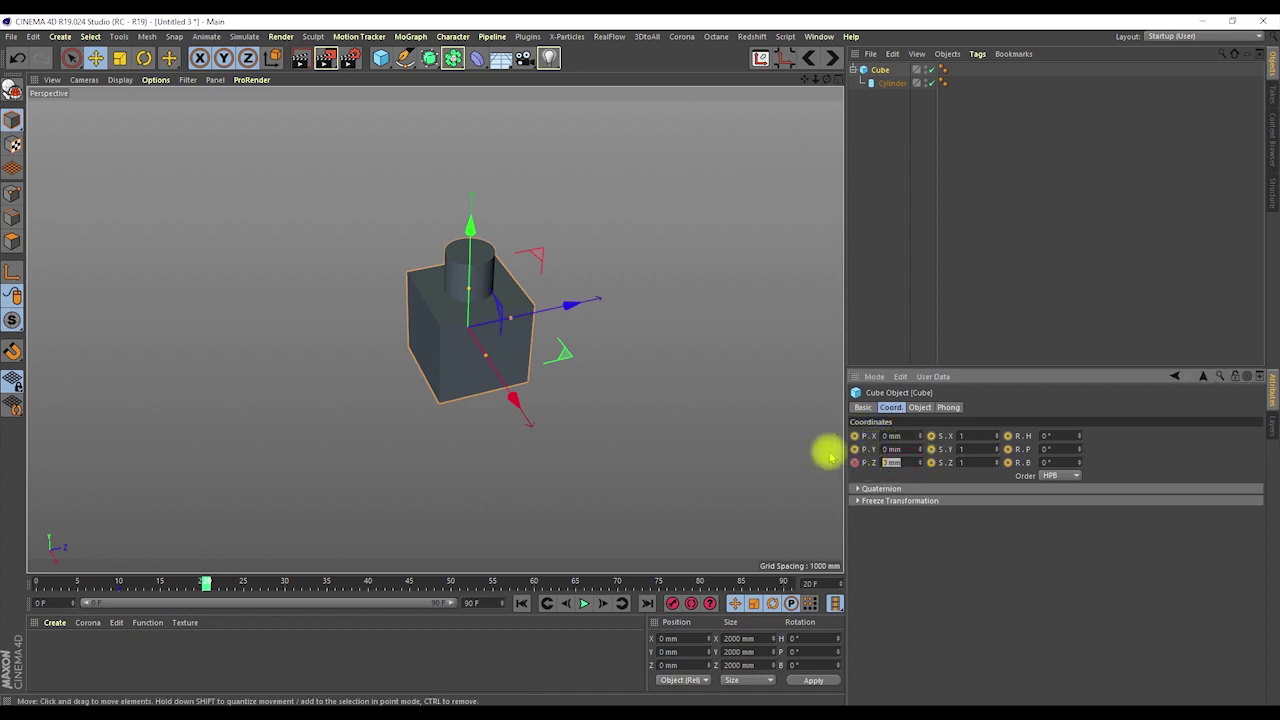
pyautogui.write('-1000')
pyautogui.press('Return')
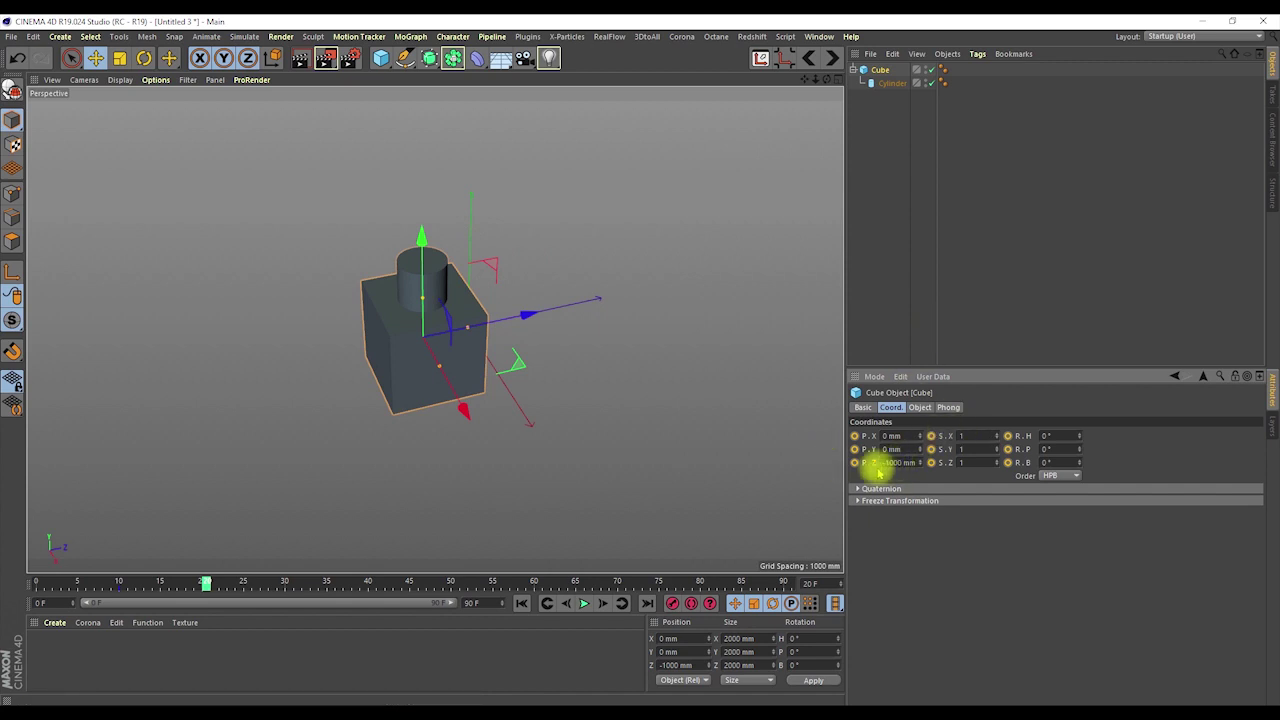
pyautogui.click(856, 462)
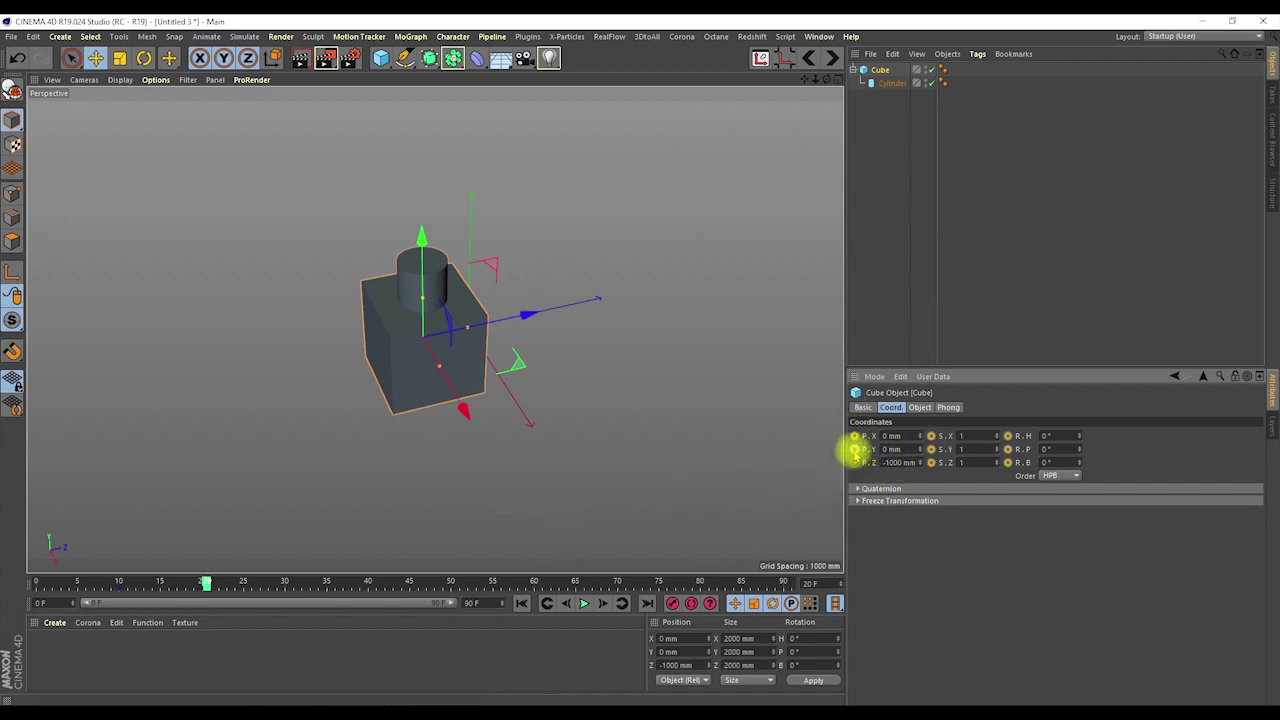
pyautogui.click(853, 449)
pyautogui.moveTo(200, 580); pyautogui.dragTo(237, 596)
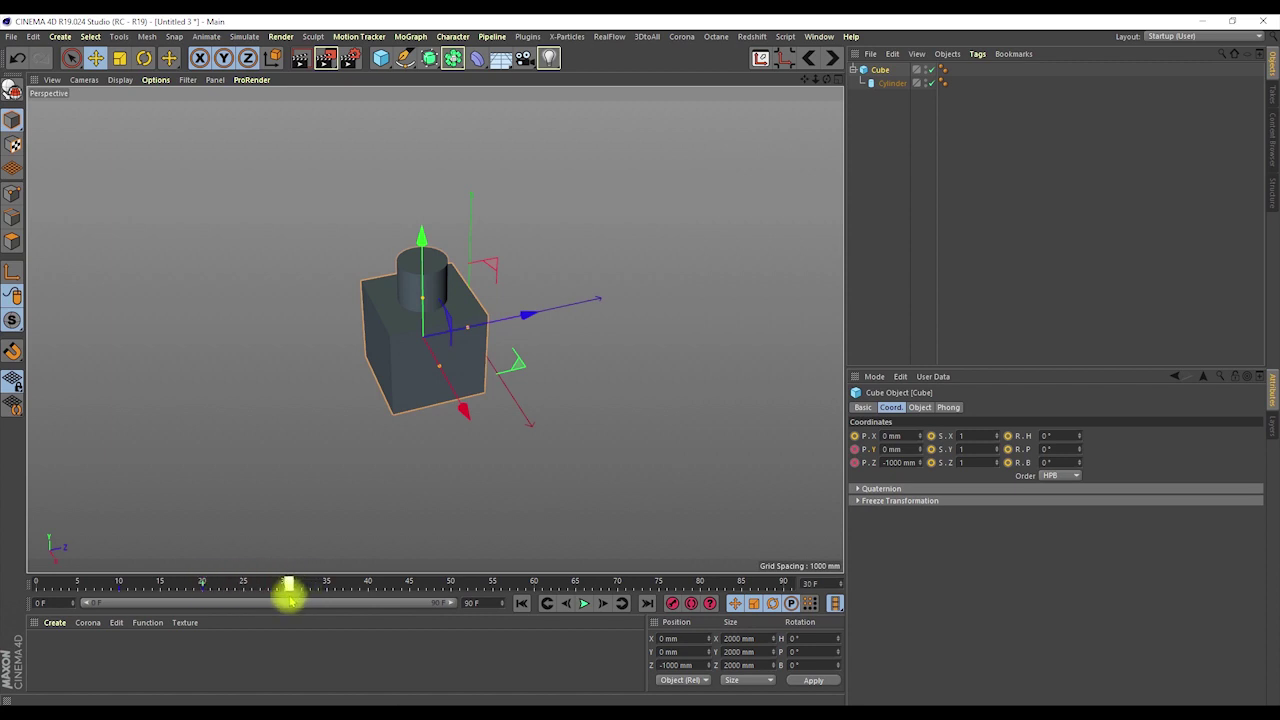
# - Set the cube's Y position to 2000 mm and keyframe it at frame 30, and keyframe its X and Y positions at frame 35
pyautogui.click(898, 449)
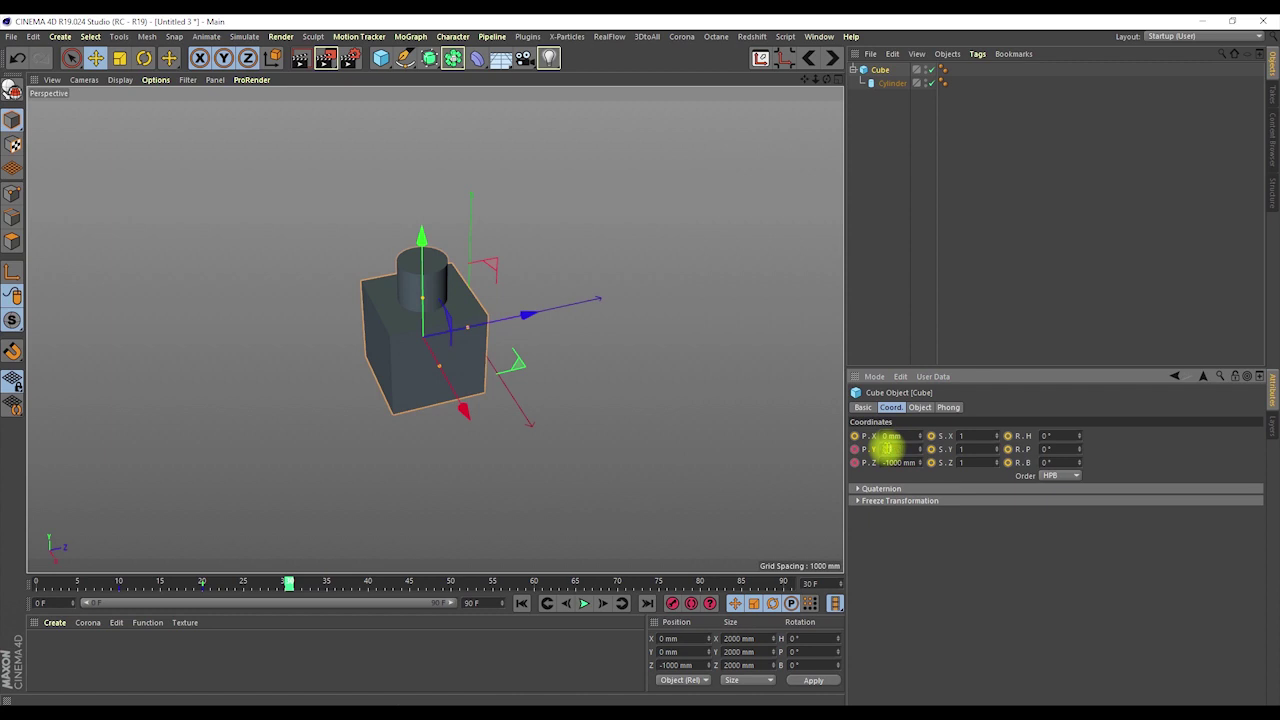
pyautogui.press('Return')
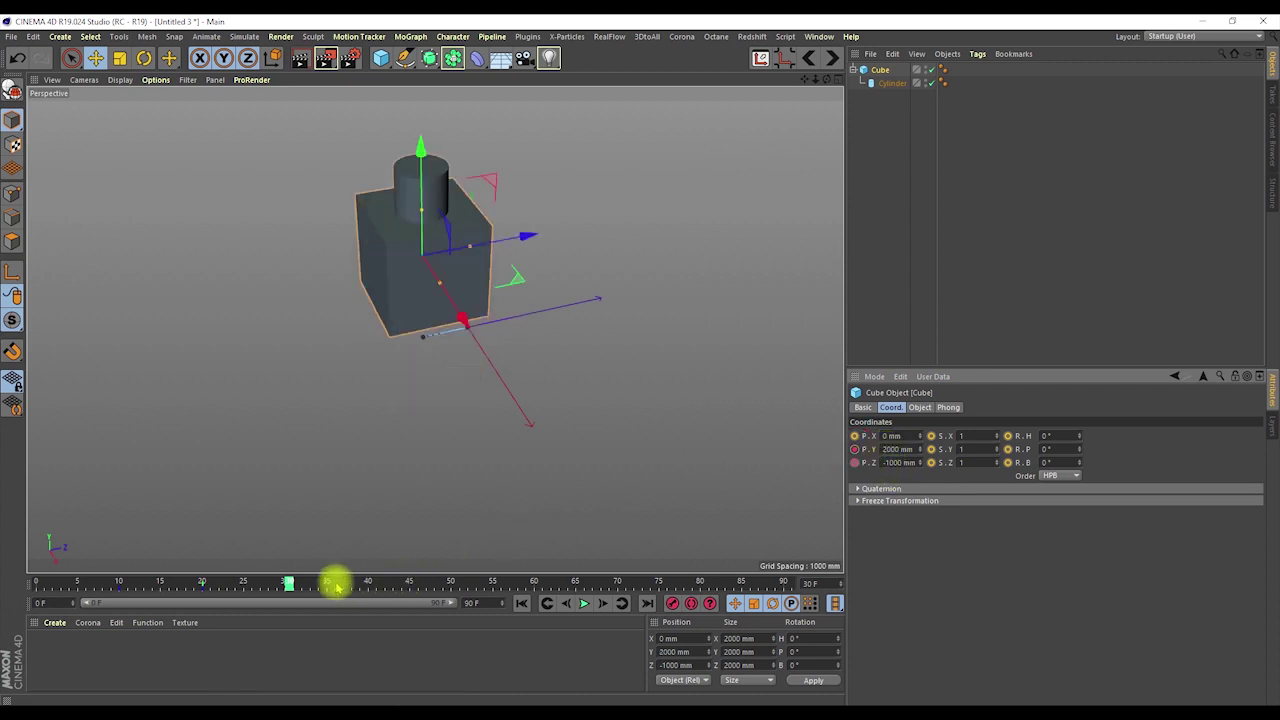
pyautogui.moveTo(291, 583); pyautogui.dragTo(364, 584)
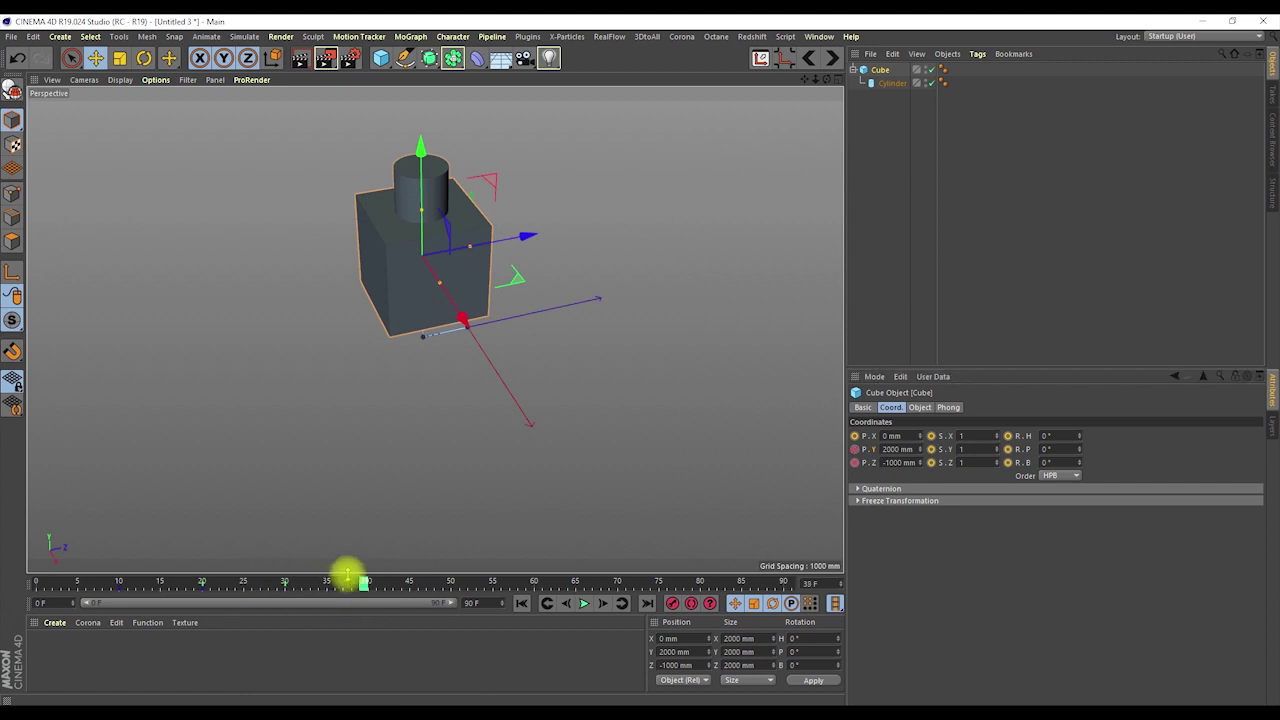
pyautogui.moveTo(364, 583); pyautogui.dragTo(339, 584)
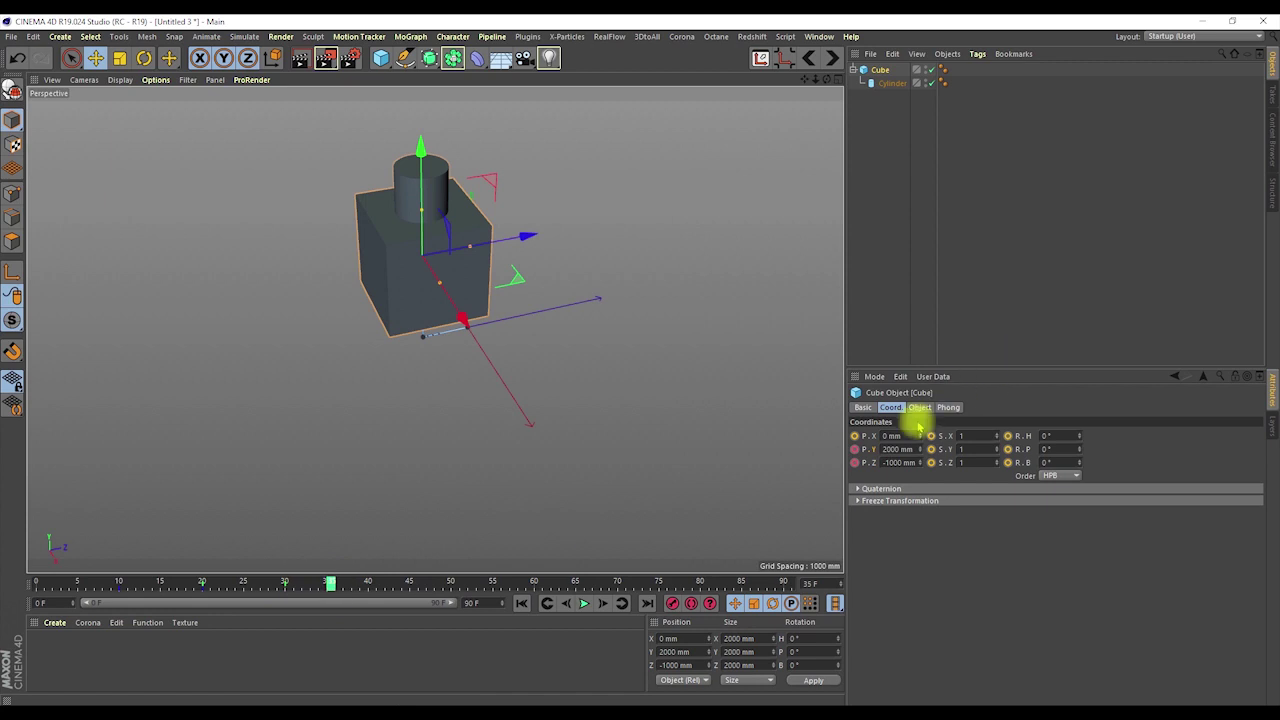
pyautogui.click(855, 449)
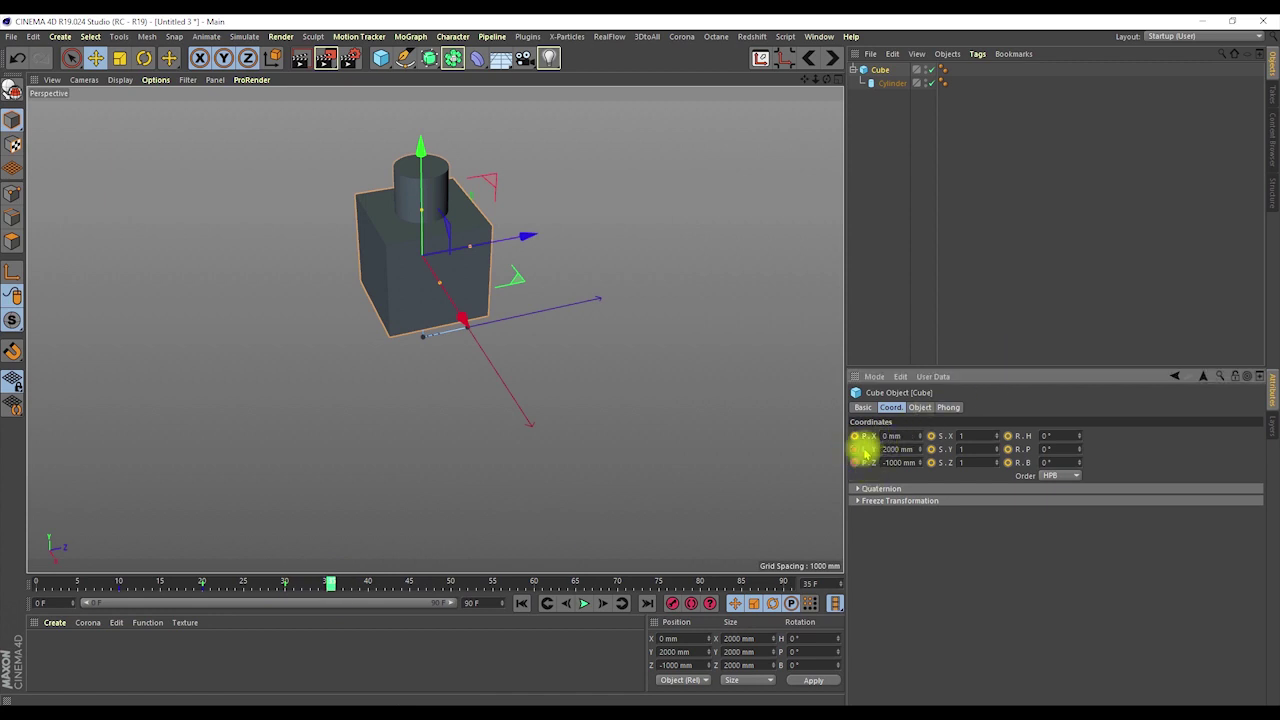
# - At frame 45, set the cube's X position to 2000 mm and keyframe only that axis
pyautogui.moveTo(332, 583); pyautogui.dragTo(422, 582)
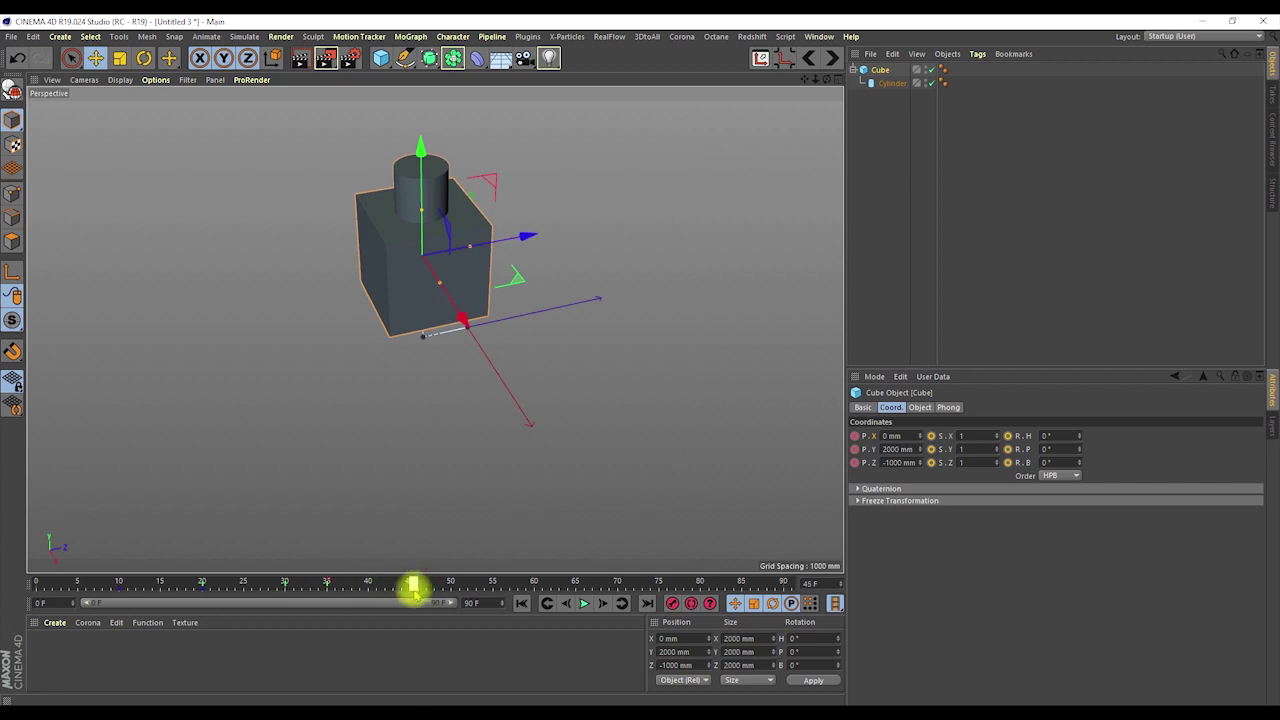
pyautogui.click(911, 435)
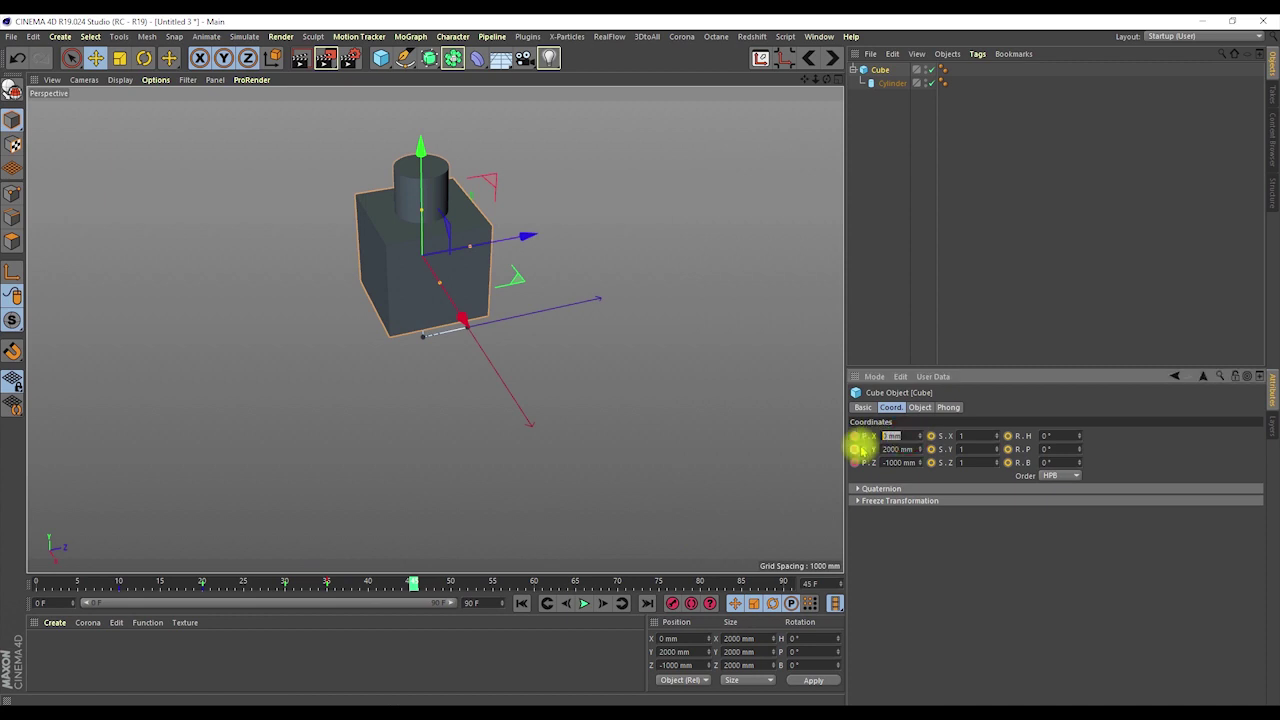
pyautogui.write('2000')
pyautogui.press('Return')
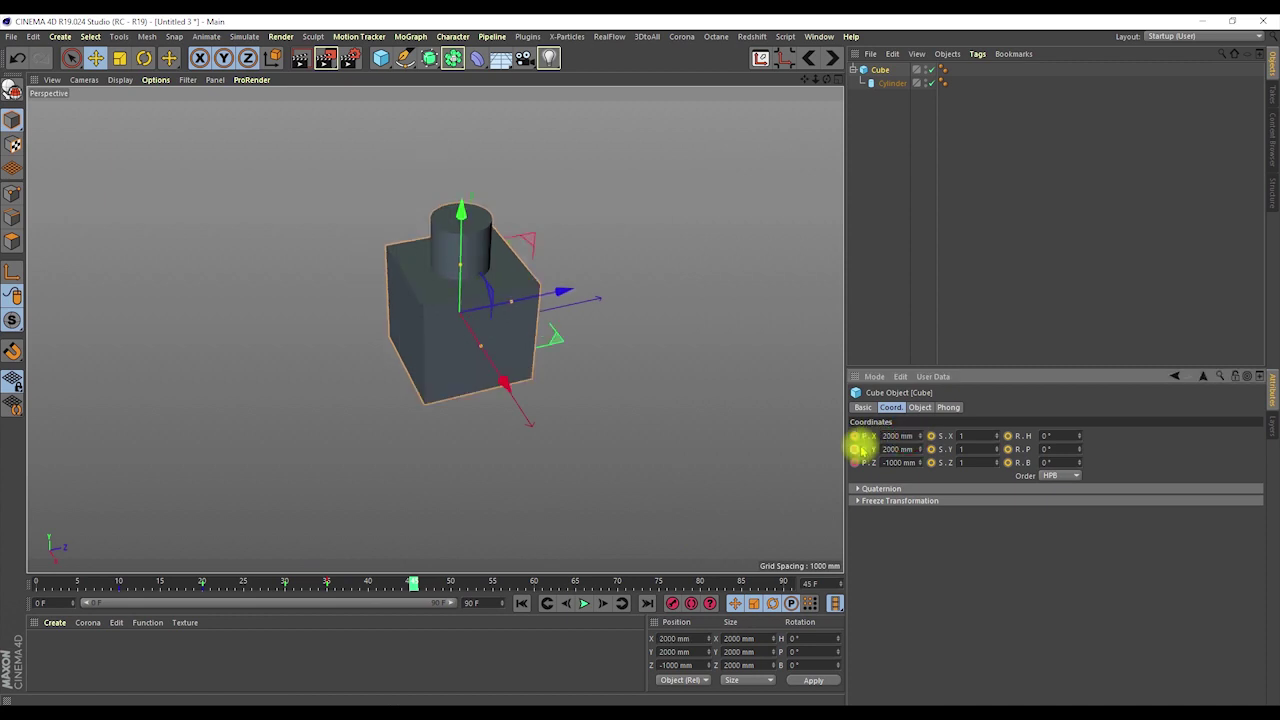
pyautogui.click(856, 436)
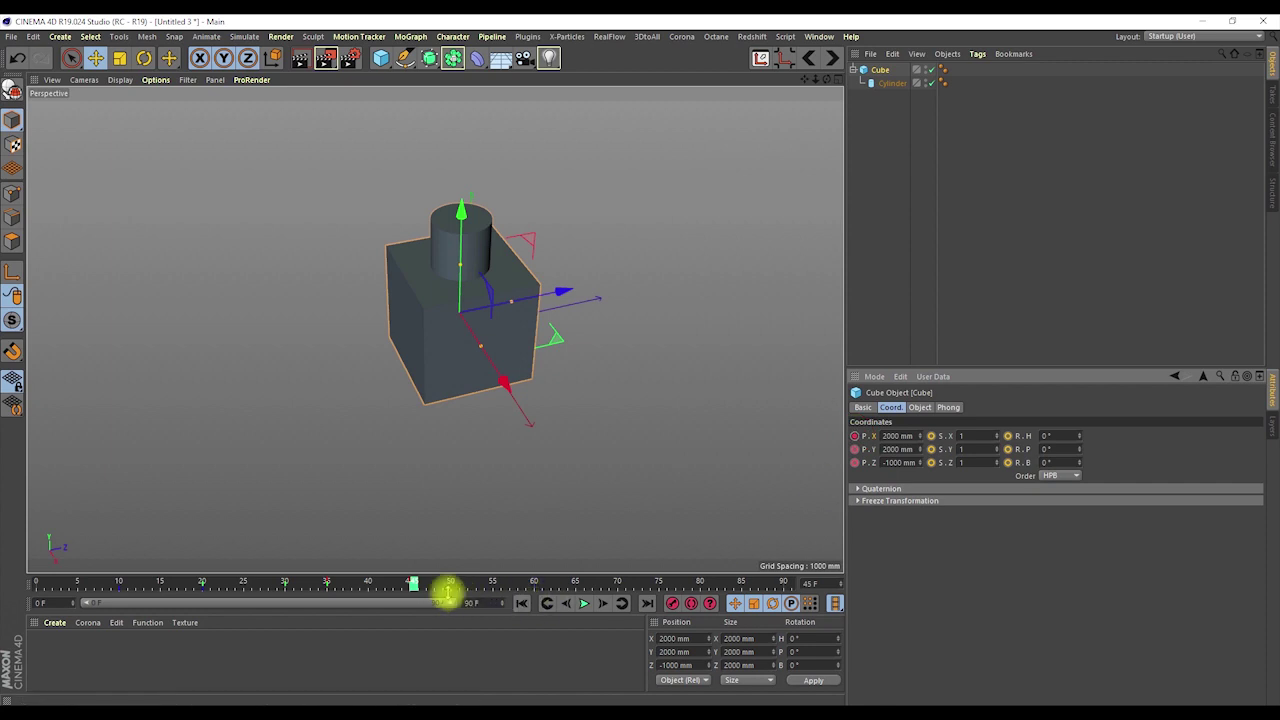
# - Keyframe the cube's X scale at frame 50 and its B rotation at frame 55
pyautogui.moveTo(414, 584); pyautogui.dragTo(530, 584)
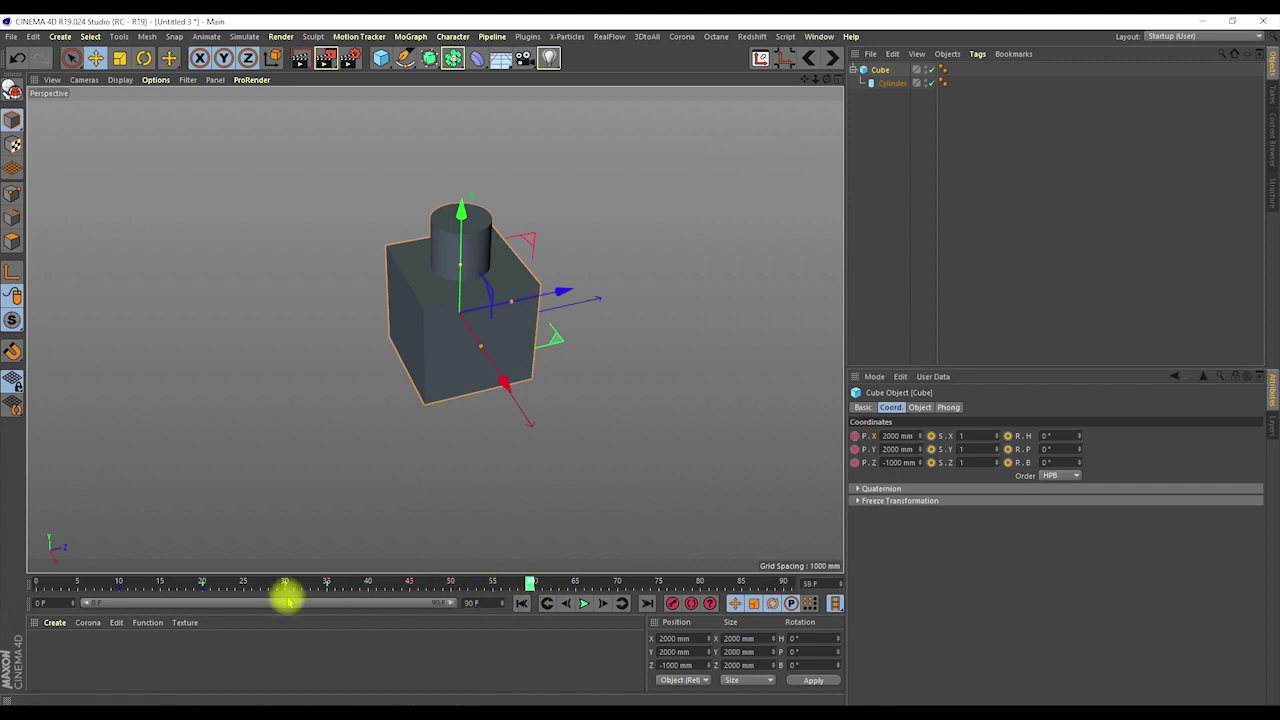
pyautogui.moveTo(530, 582); pyautogui.dragTo(453, 586)
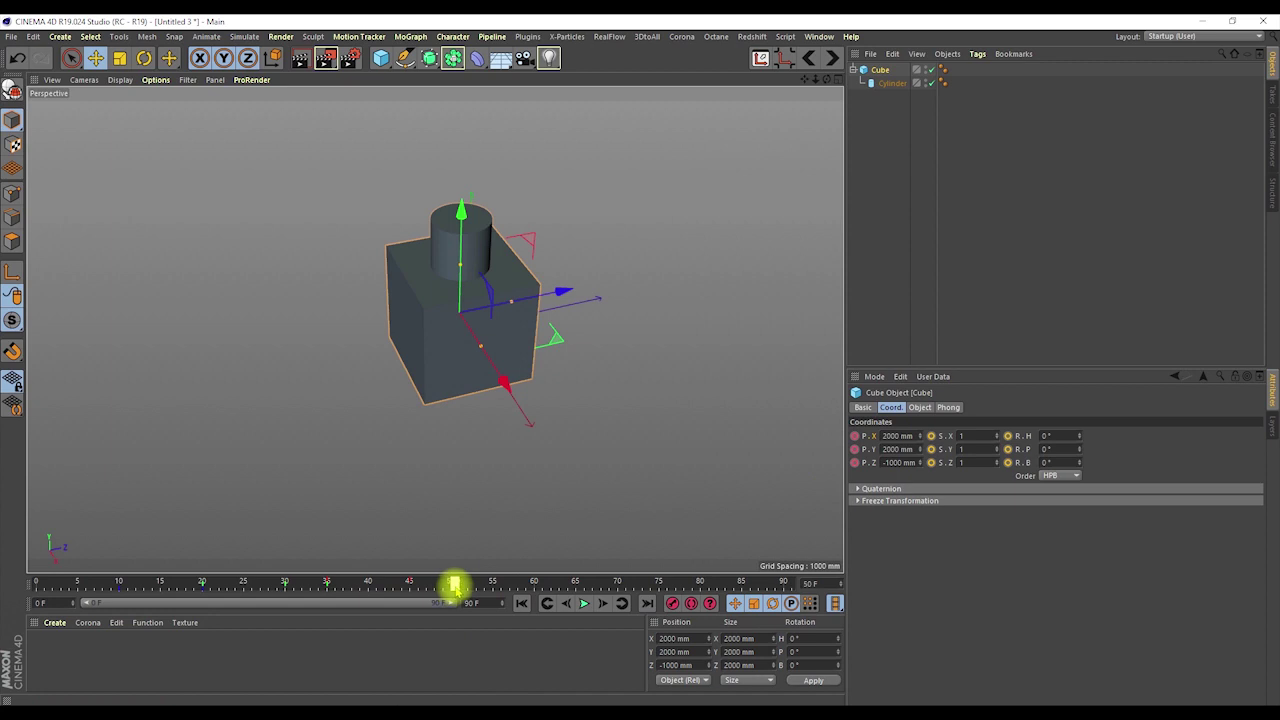
pyautogui.click(931, 437)
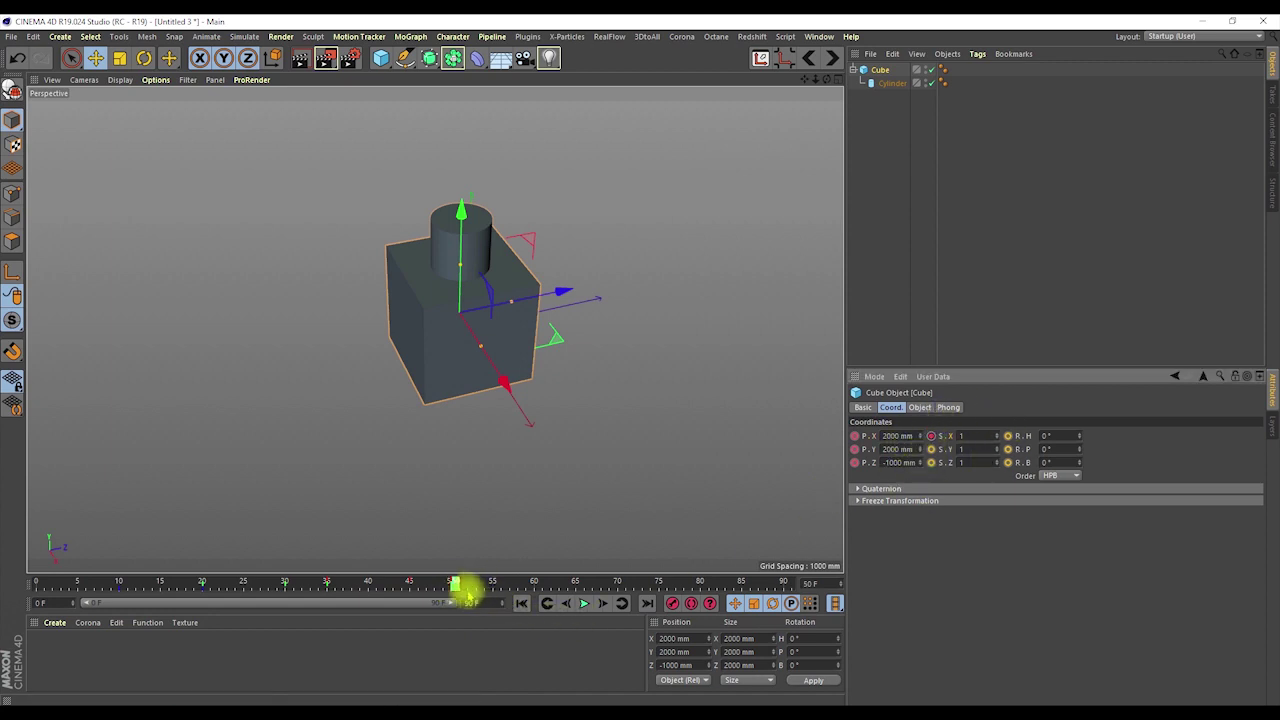
pyautogui.moveTo(453, 586); pyautogui.dragTo(470, 592)
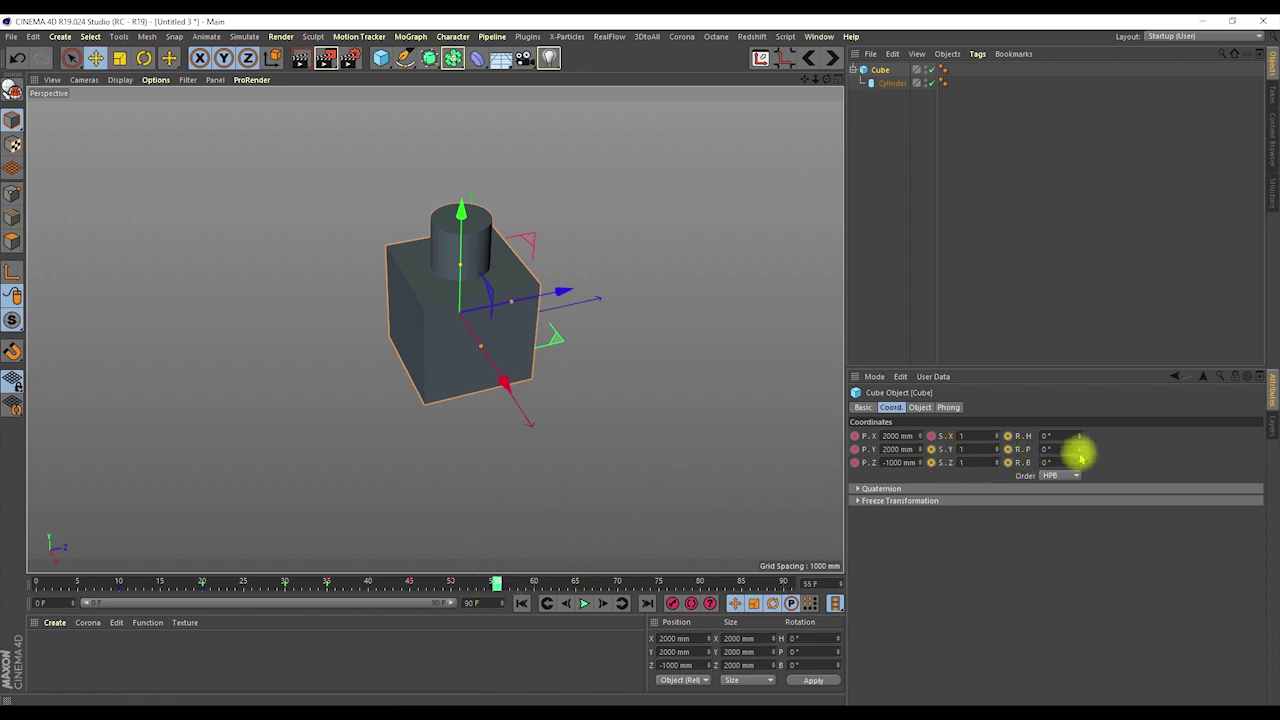
pyautogui.click(1008, 462)
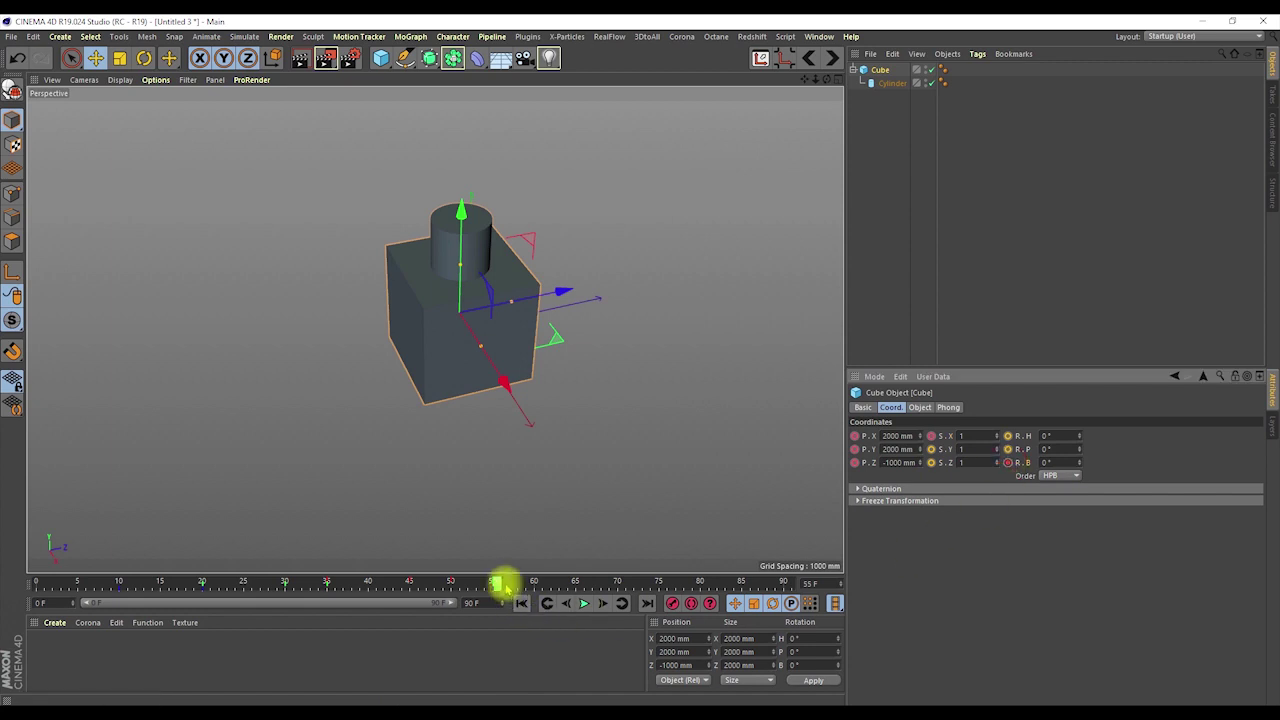
# - Keyframe the cube's P rotation at frame 65 and its H rotation at frame 75, and advance to frame 83
pyautogui.moveTo(498, 581); pyautogui.dragTo(582, 583)
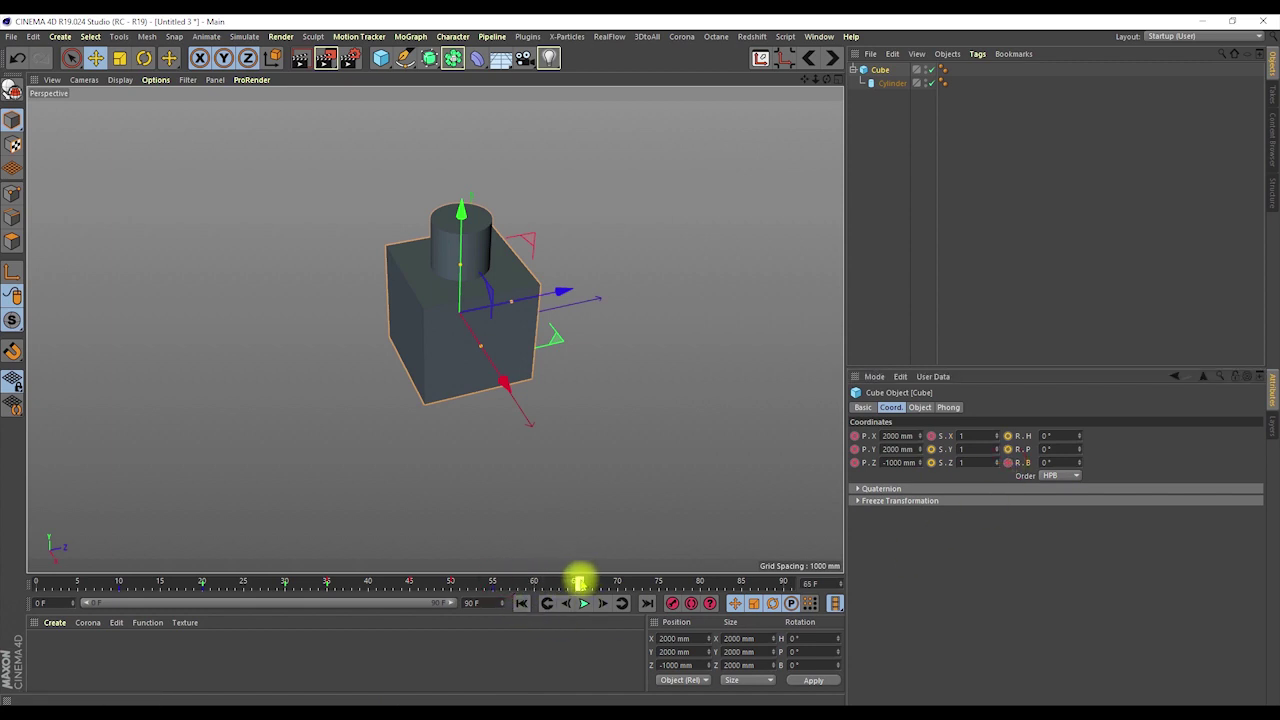
pyautogui.click(1008, 449)
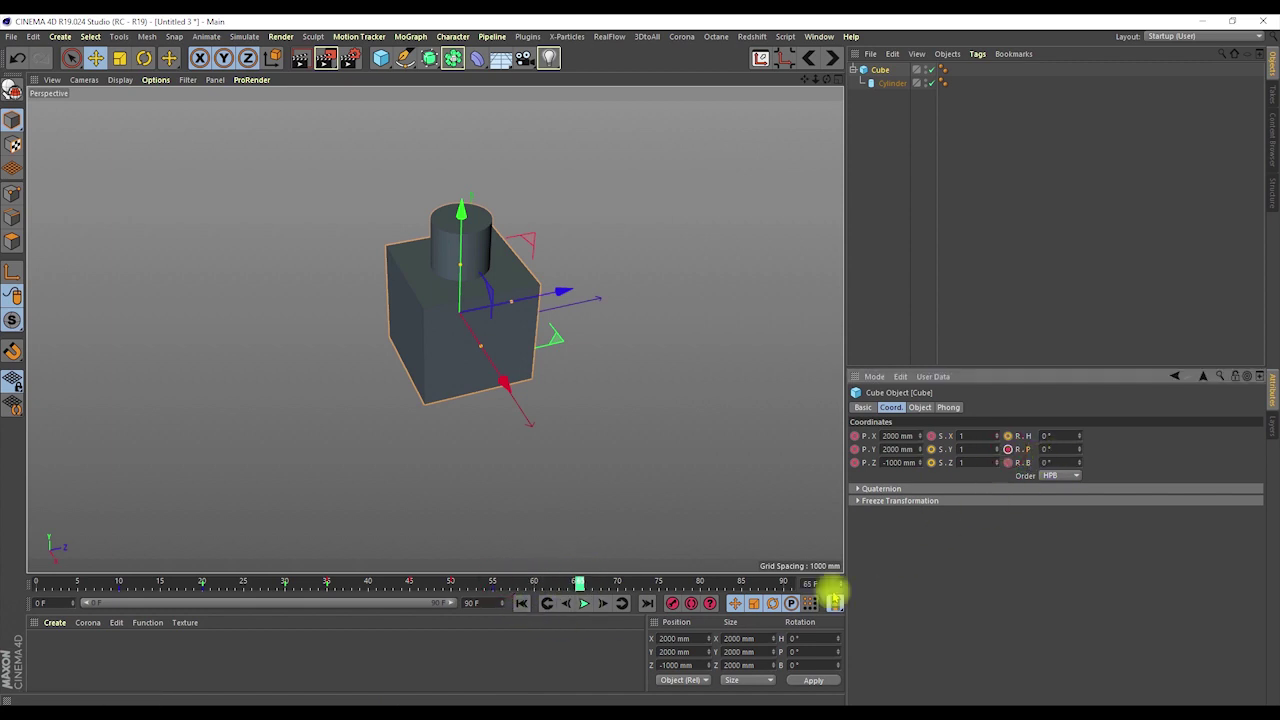
pyautogui.moveTo(580, 582); pyautogui.dragTo(662, 580)
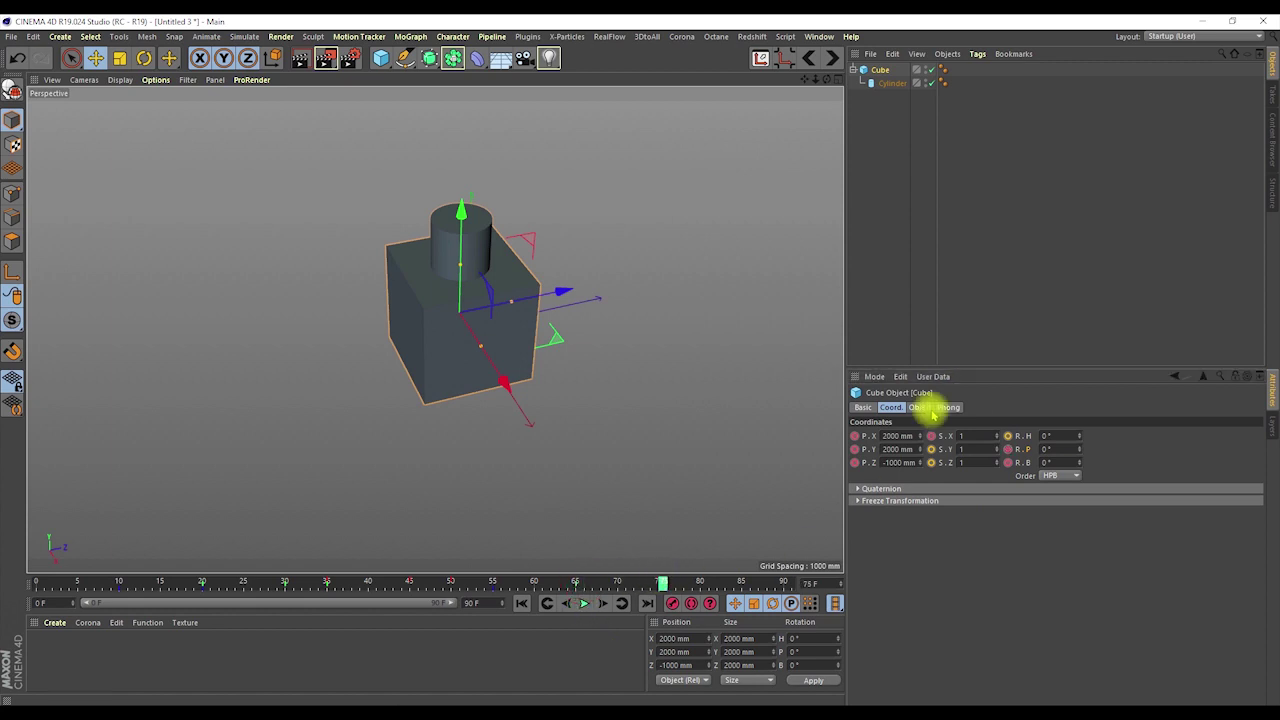
pyautogui.click(1010, 436)
pyautogui.moveTo(664, 583); pyautogui.dragTo(729, 582)
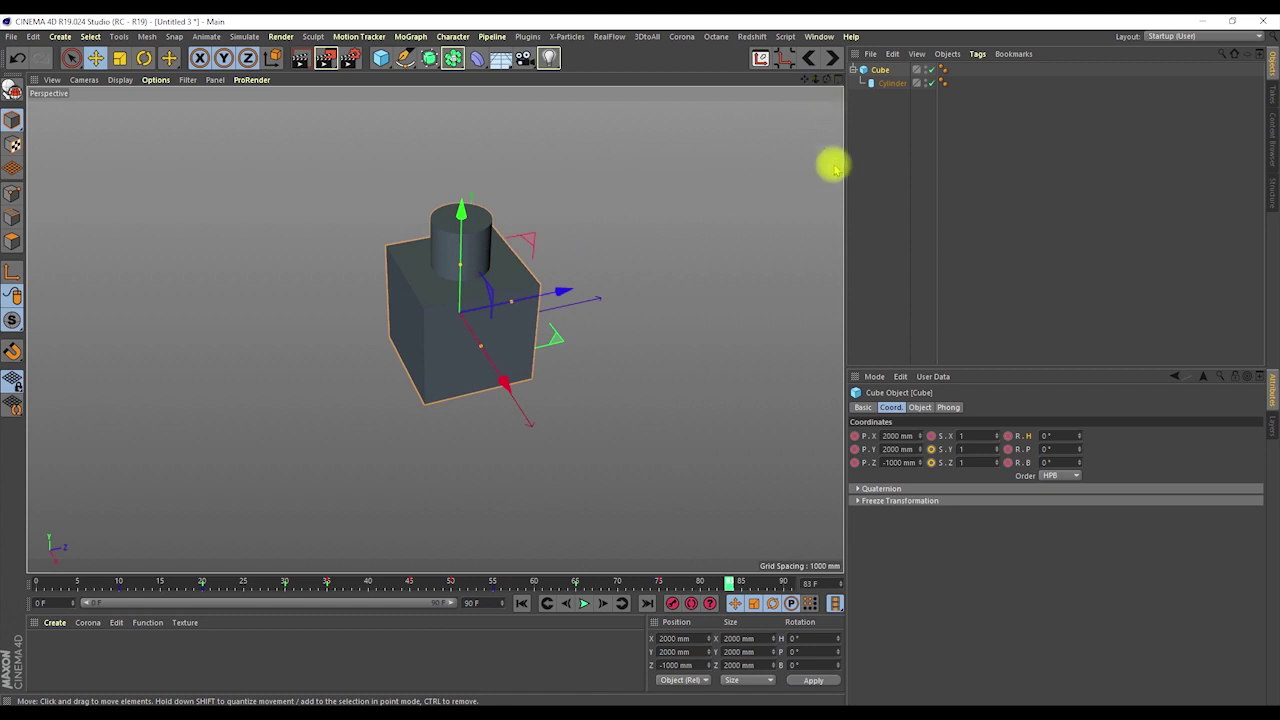
# - Switch to the bouncing sphere project and set the timeline's key display to No Split
pyautogui.click(808, 58)
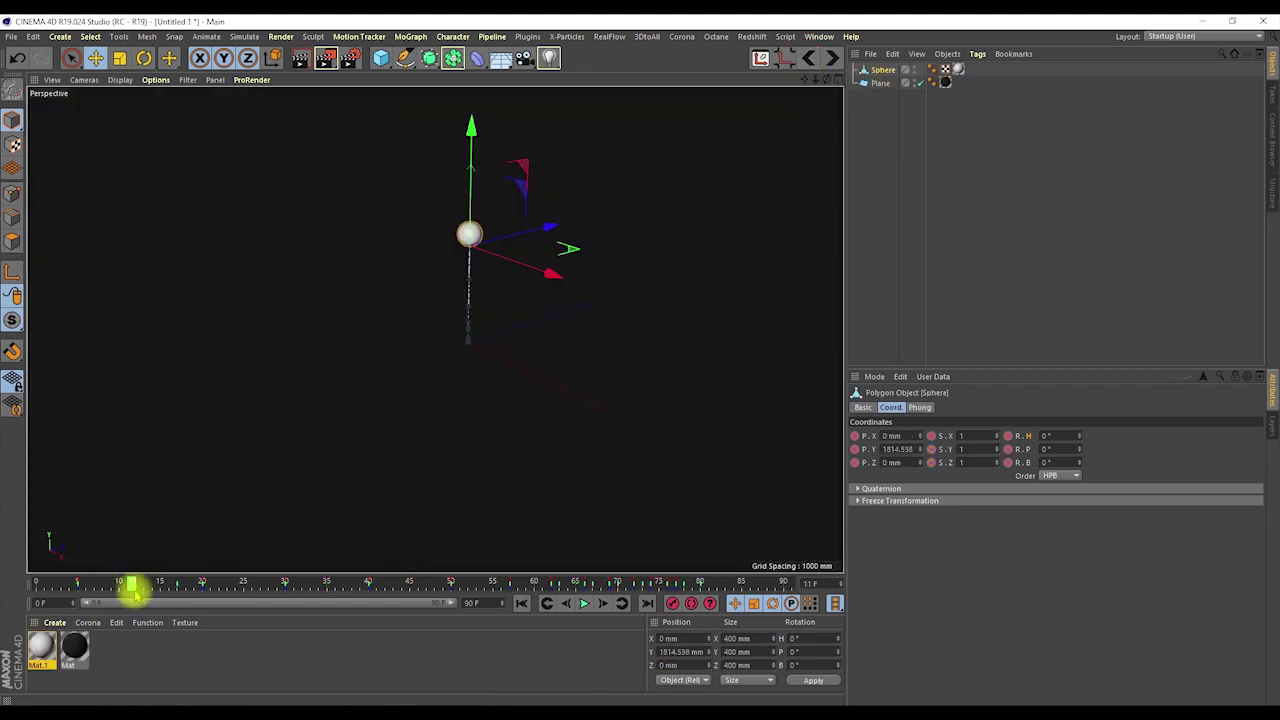
pyautogui.click(48, 588)
pyautogui.rightClick(250, 591)
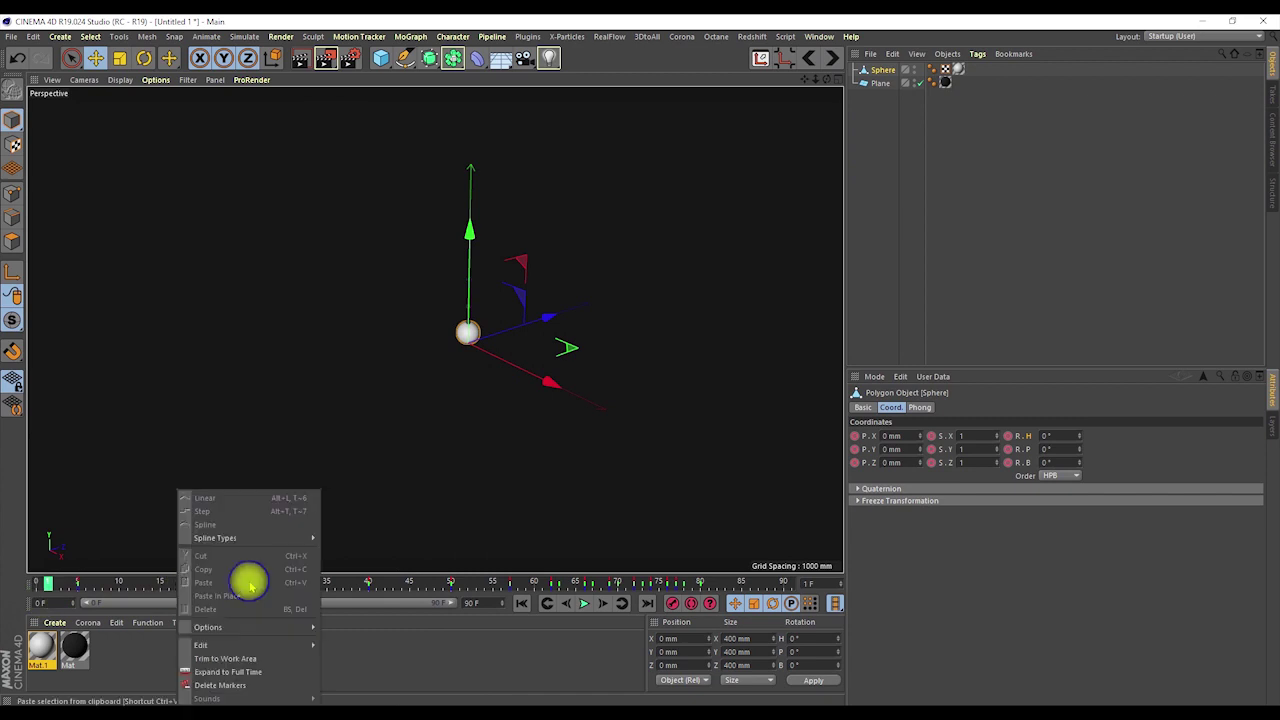
pyautogui.moveTo(303, 626)
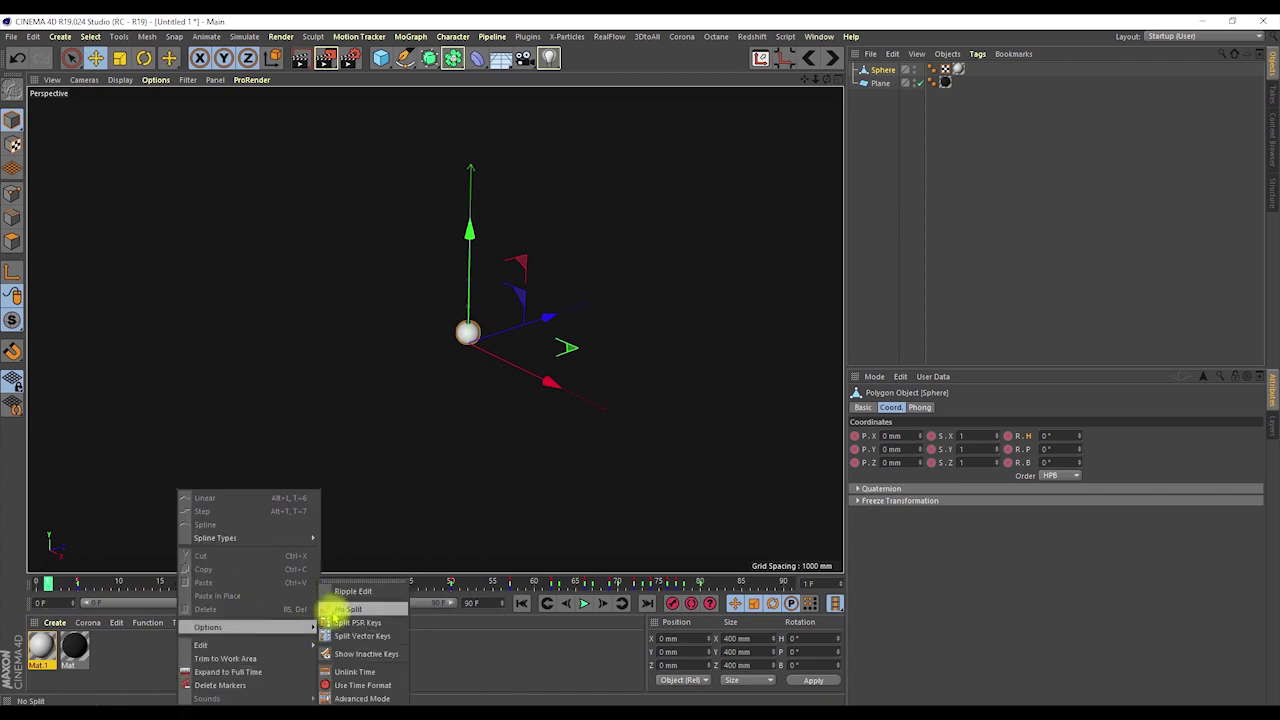
pyautogui.click(336, 609)
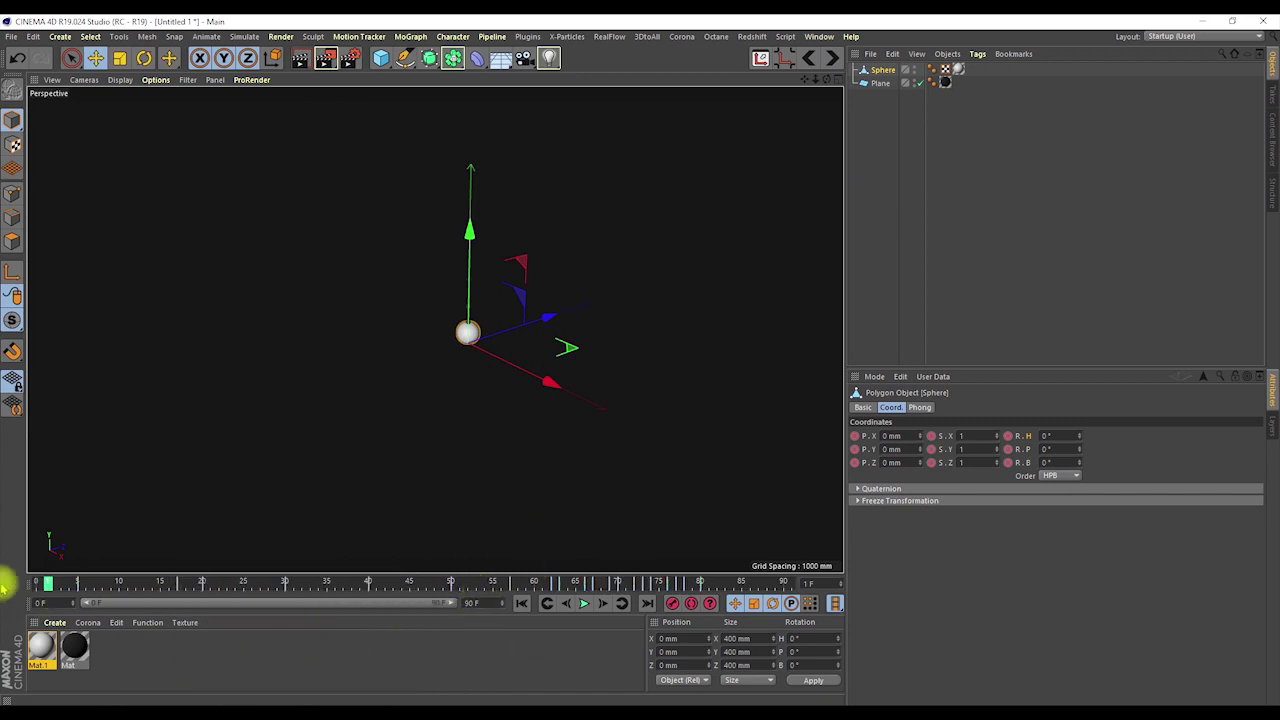
# - Play the animation from the start while deselecting and reselecting the sphere to compare its timeline keys, and stop playback with nothing selected
pyautogui.click(521, 603)
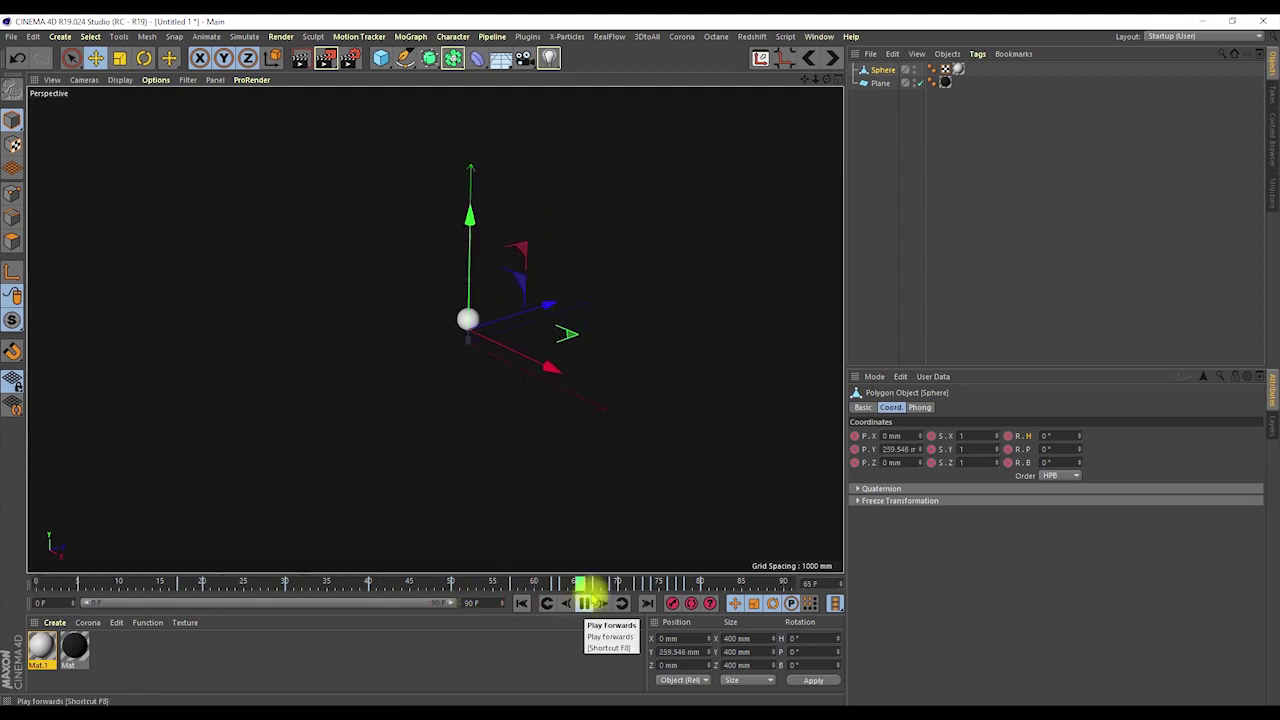
pyautogui.click(938, 205)
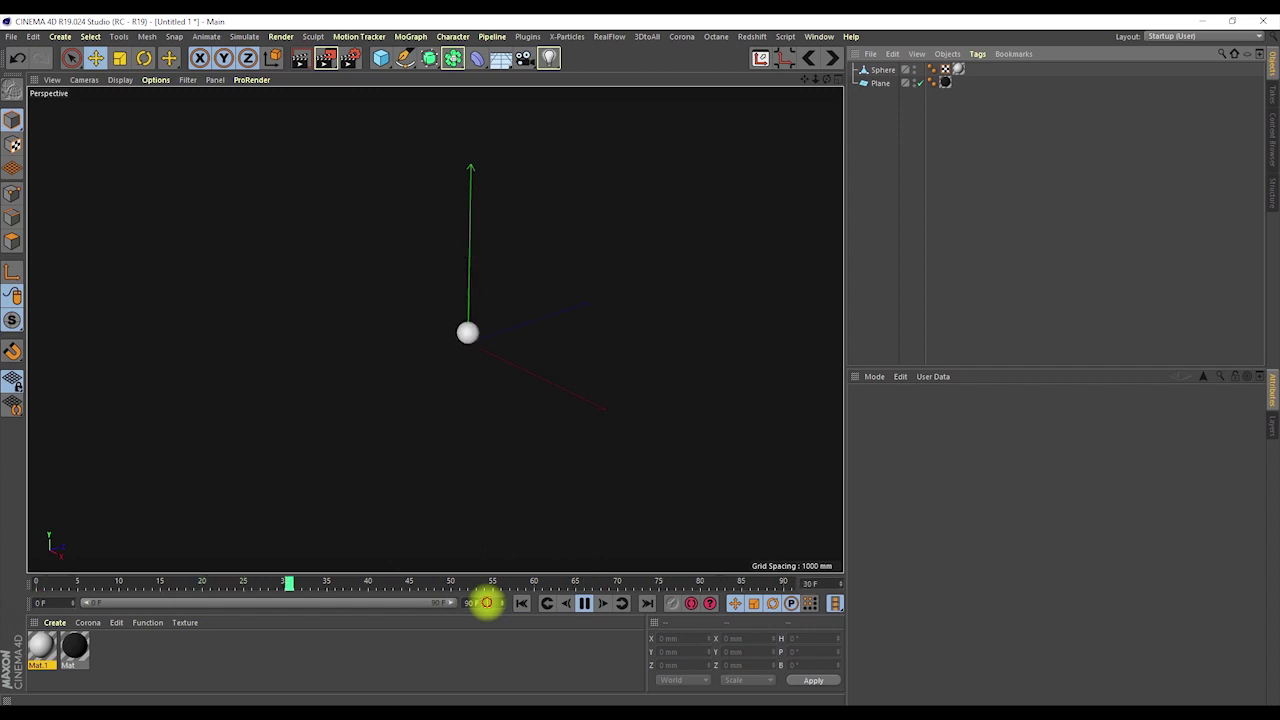
pyautogui.click(885, 70)
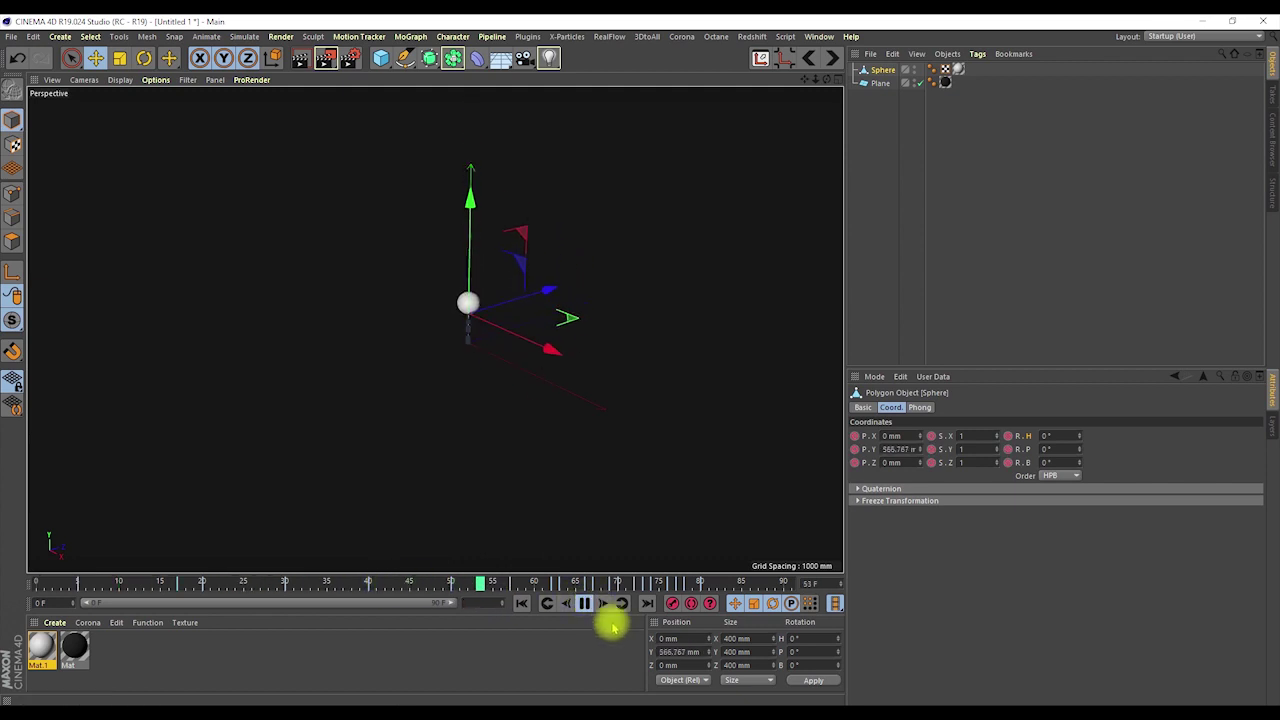
pyautogui.click(584, 603)
pyautogui.click(981, 187)
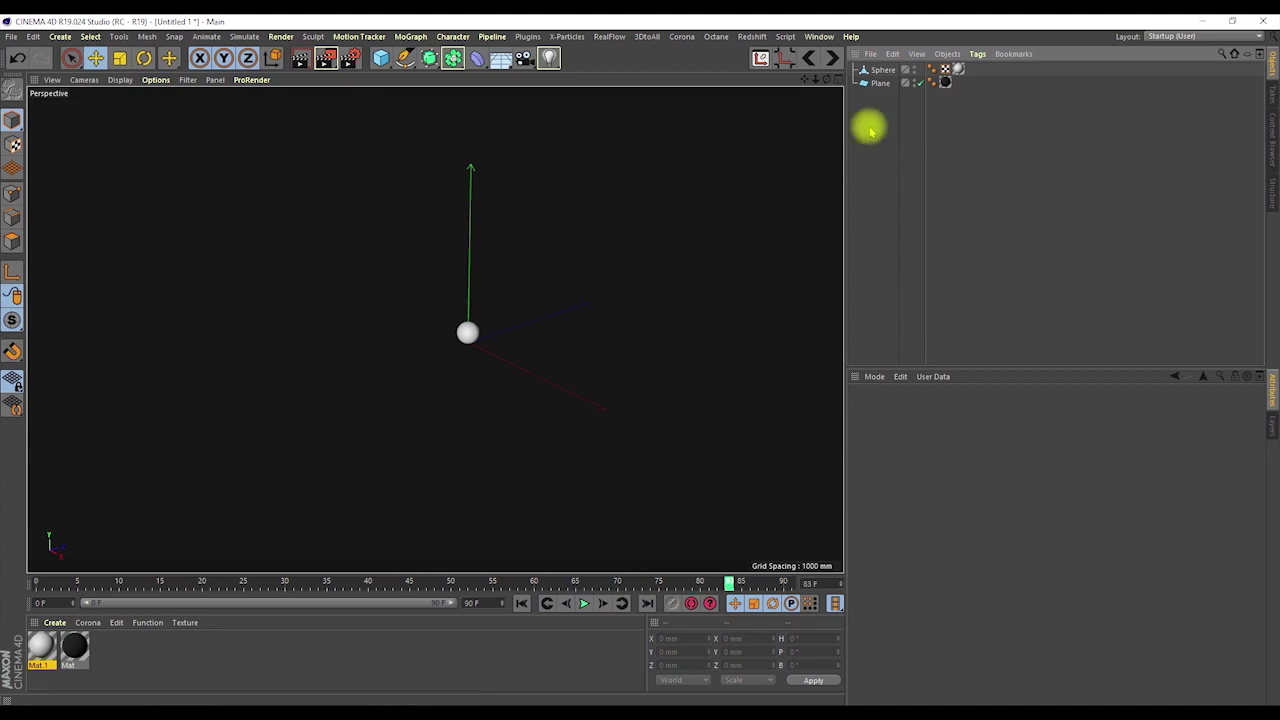
# - Select the sphere, scrub from frame 0 to frame 90, and select all of its keyframes as one range on the timeline
pyautogui.moveTo(728, 583); pyautogui.dragTo(9, 586)
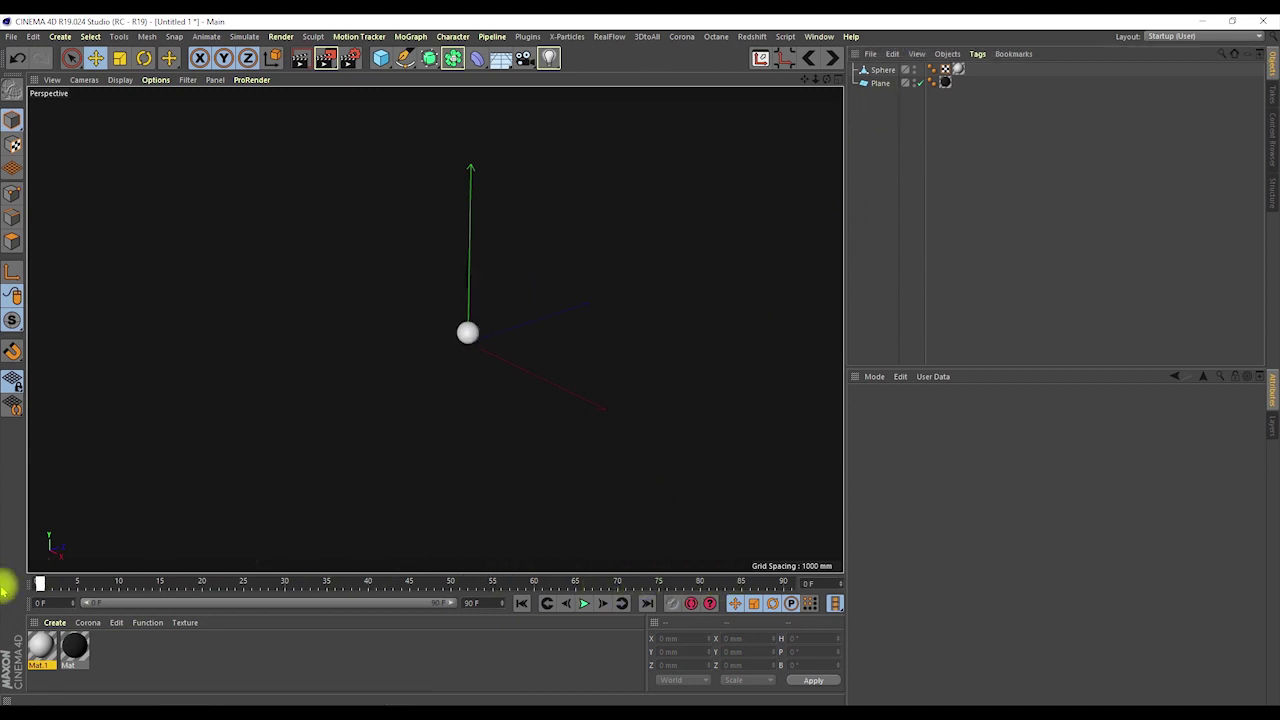
pyautogui.click(893, 71)
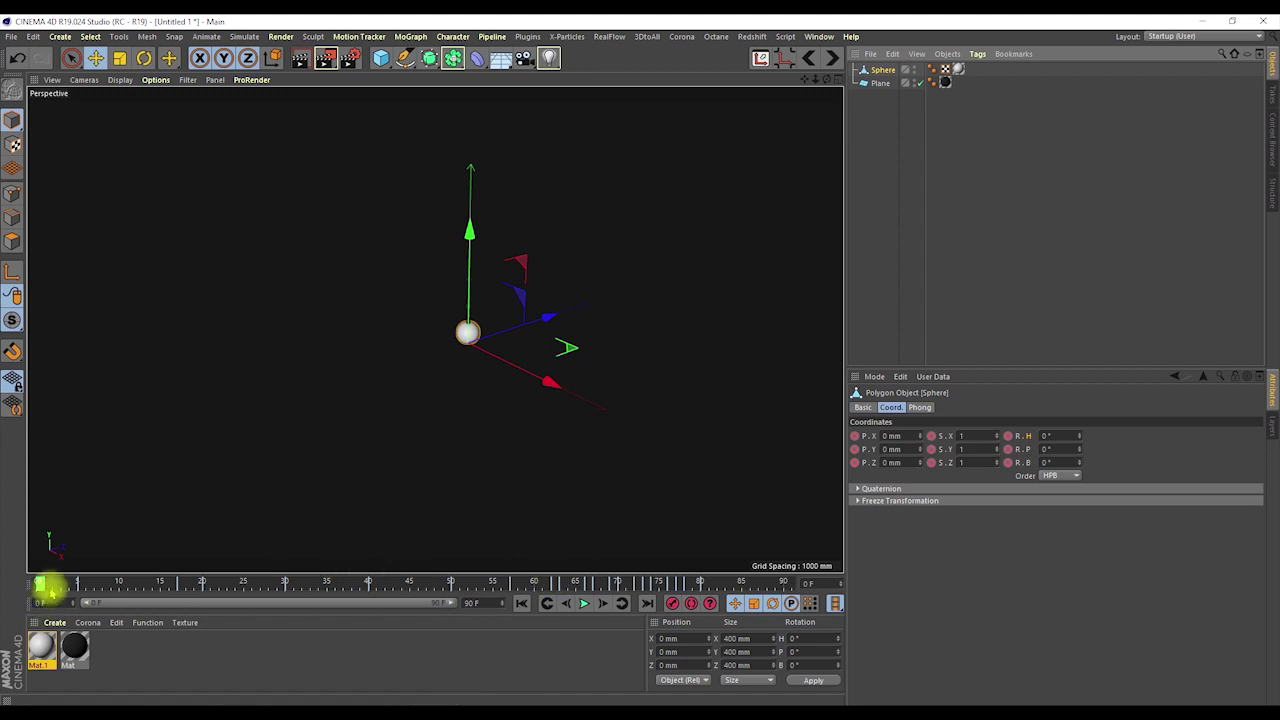
pyautogui.moveTo(40, 585); pyautogui.dragTo(869, 557)
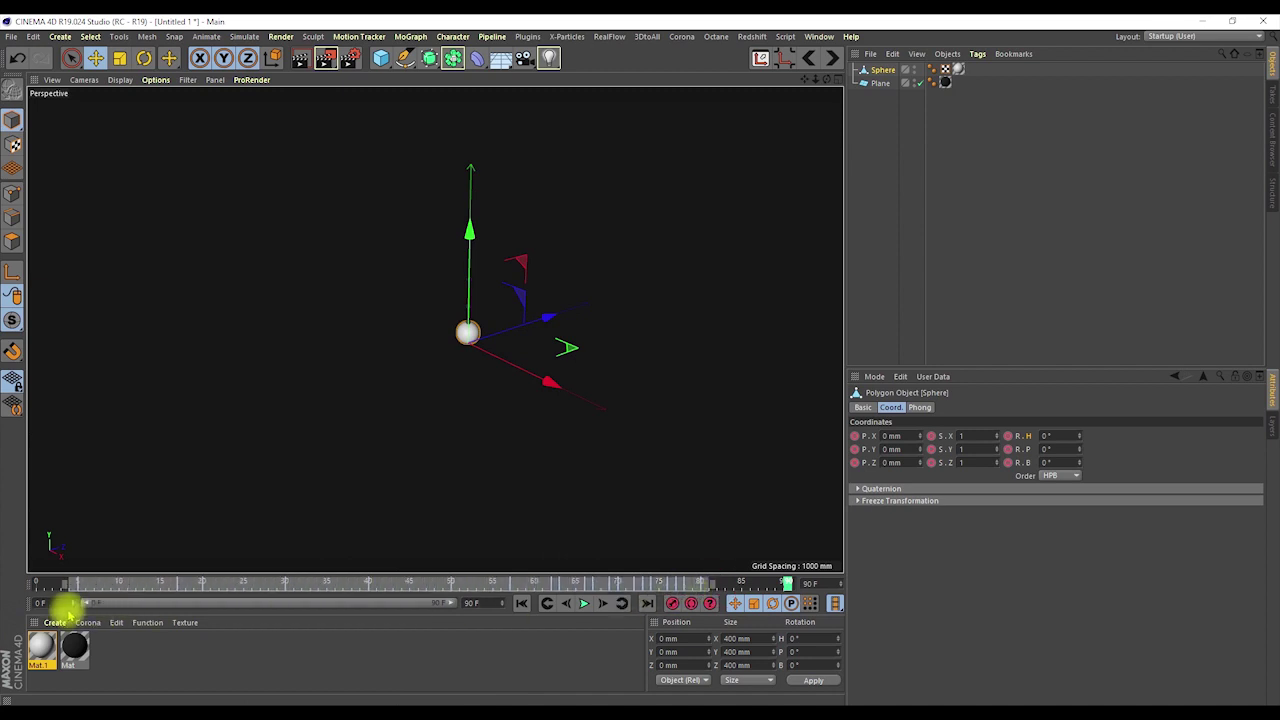
pyautogui.keyDown('ctrl'); pyautogui.moveTo(66, 606); pyautogui.dragTo(66, 606); pyautogui.keyUp('ctrl')
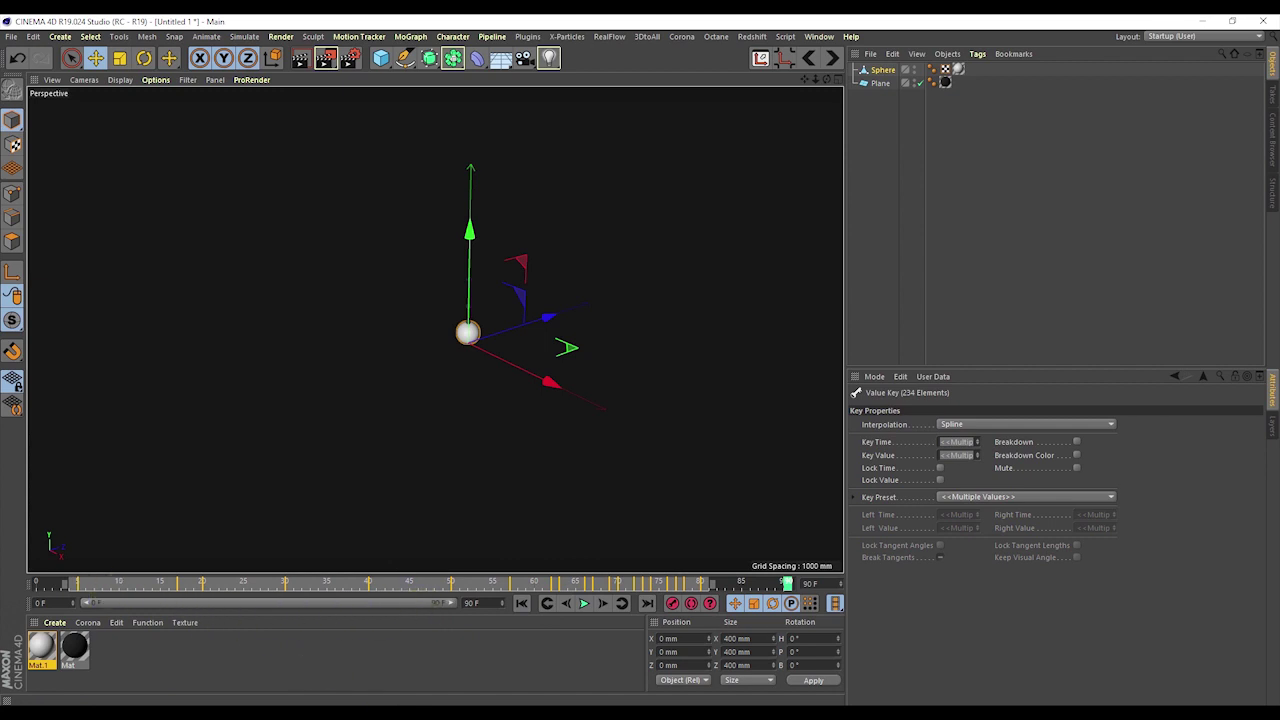
# - Switch to Paint, sketch a long bar with a small box at each end below the ruler drawing, and return to Cinema 4D
pyautogui.moveTo(511, 705)
pyautogui.click(543, 671)
pyautogui.moveTo(492, 443); pyautogui.dragTo(494, 507)
pyautogui.moveTo(491, 440)
pyautogui.mouseDown()
pyautogui.moveTo(611, 449)
pyautogui.moveTo(925, 411)
pyautogui.mouseUp()
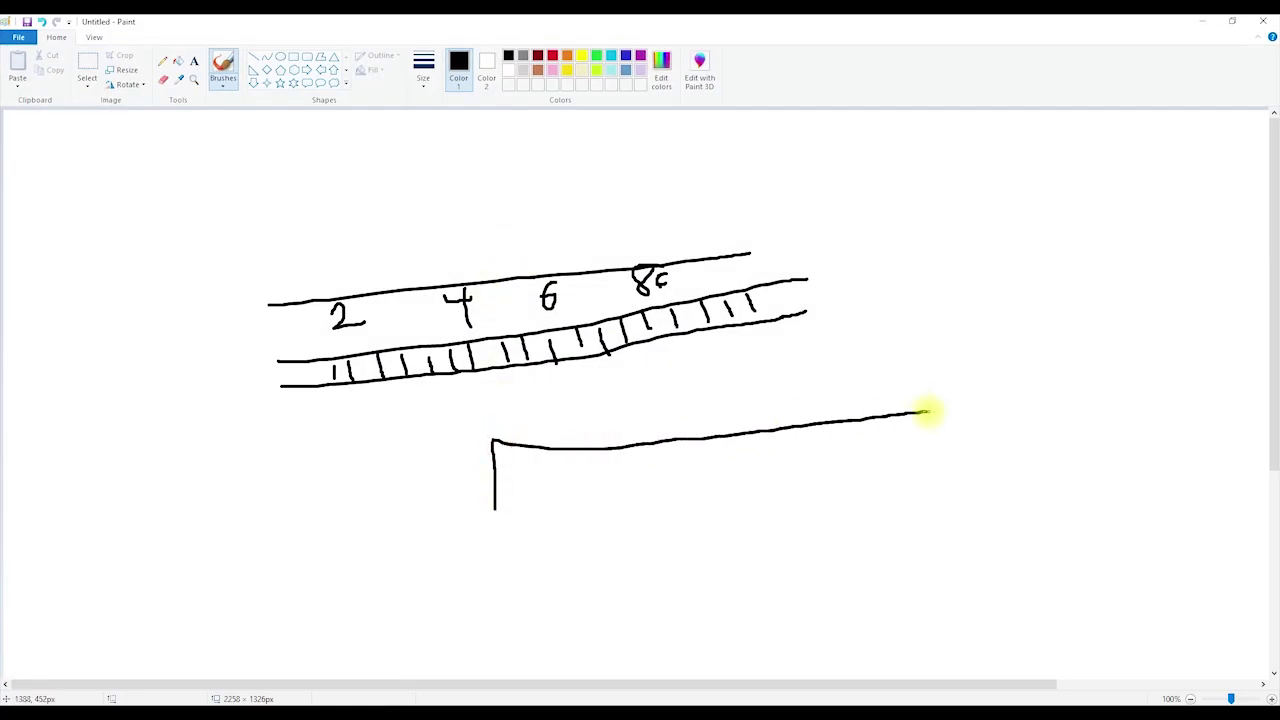
pyautogui.moveTo(940, 490); pyautogui.dragTo(702, 501)
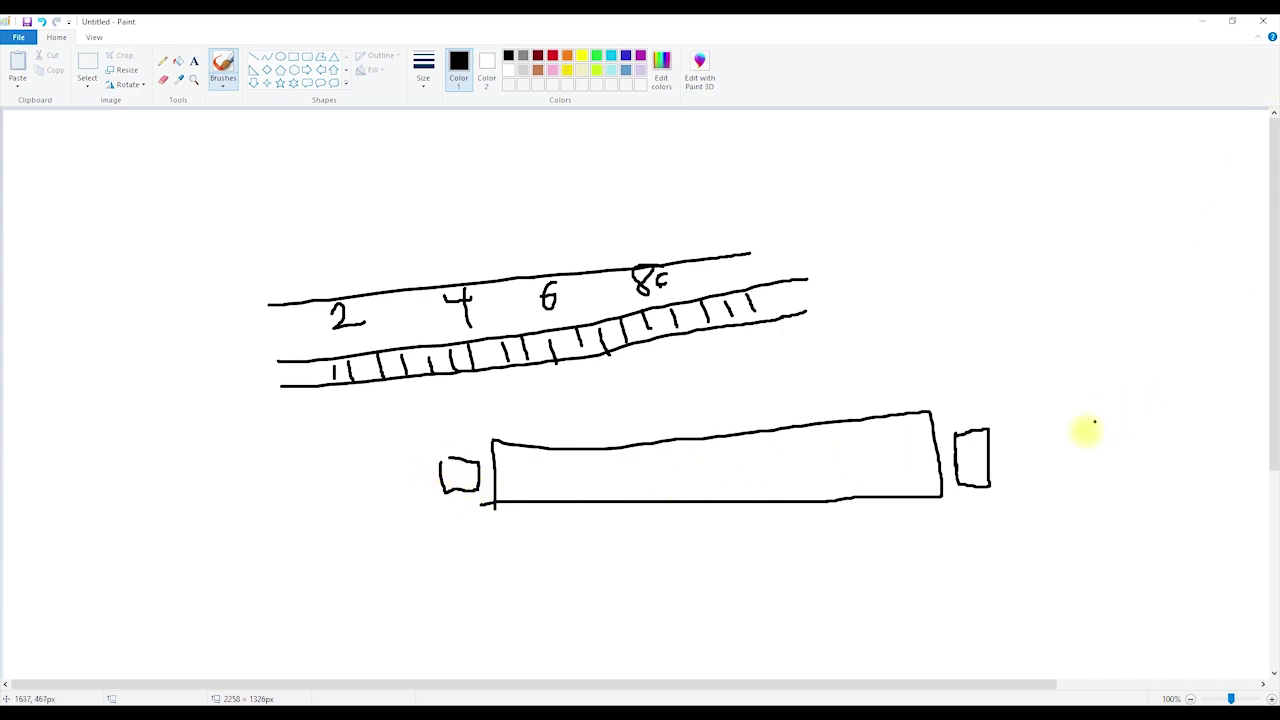
pyautogui.click(1202, 21)
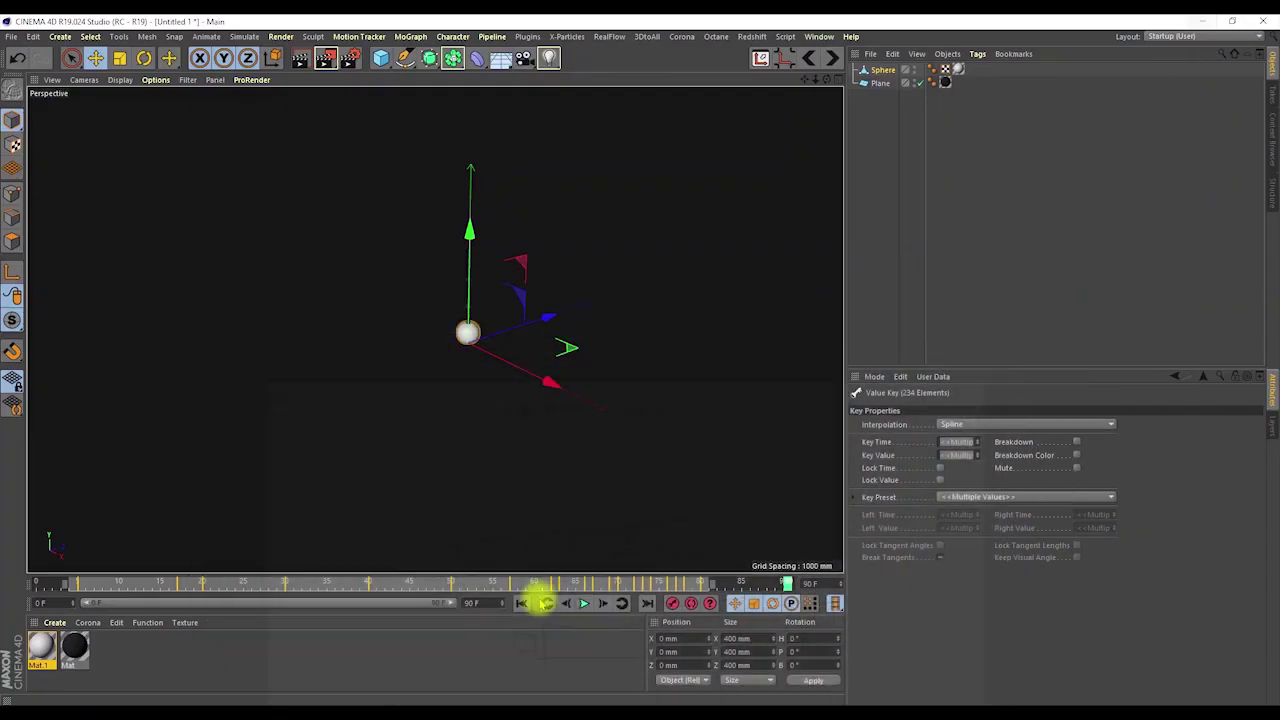
# - Shift the sphere's selected keyframes to start at frame 0 and compress the range to end at about frame 61
pyautogui.moveTo(418, 587); pyautogui.dragTo(366, 601)
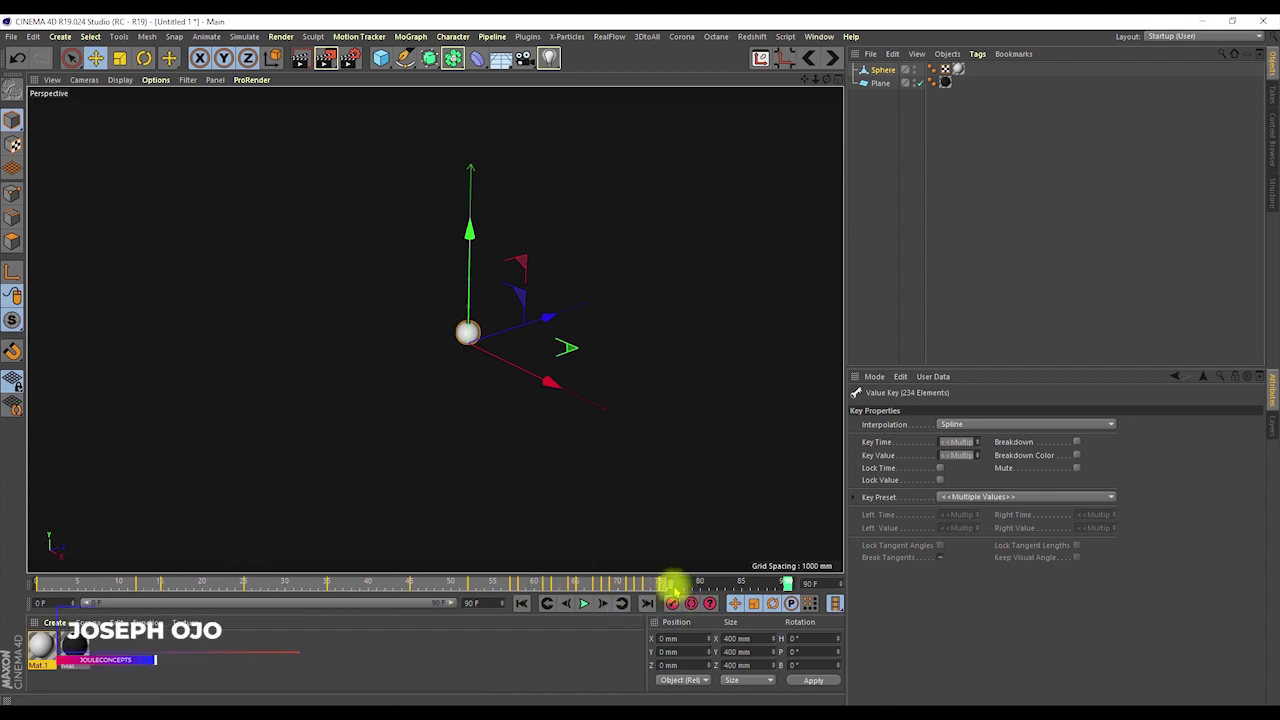
pyautogui.moveTo(670, 583); pyautogui.dragTo(546, 619)
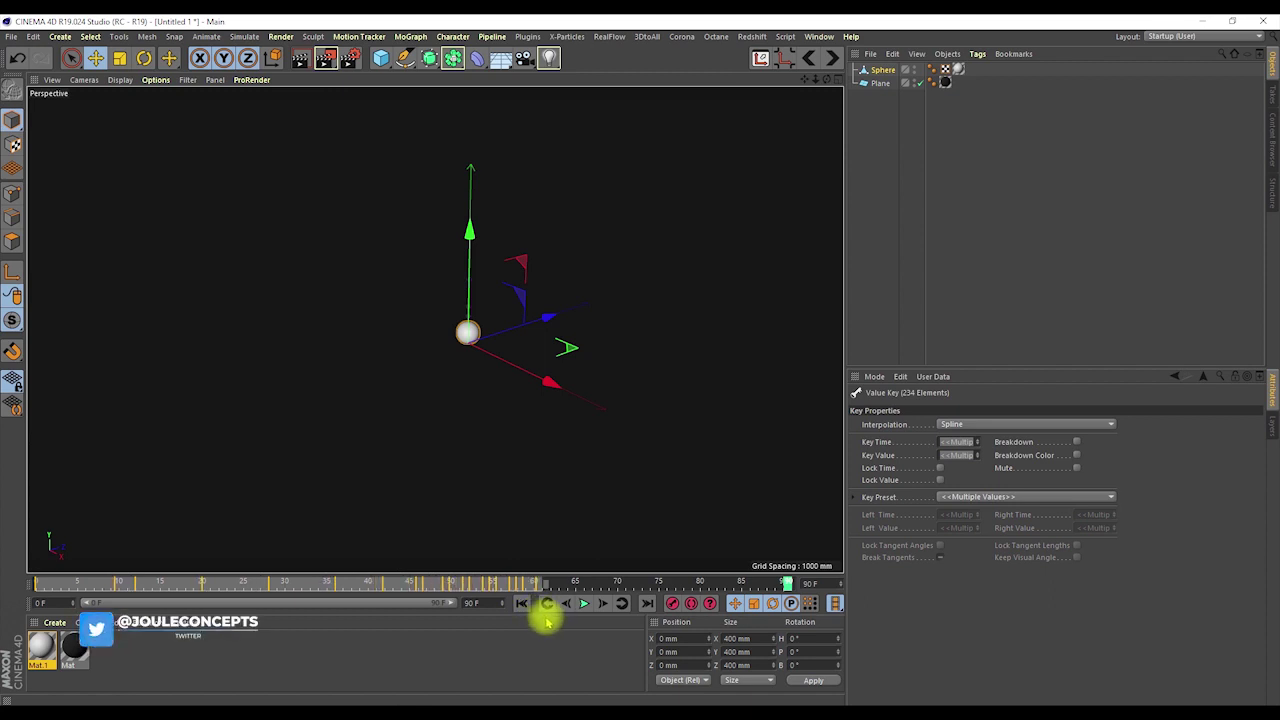
# - With the animation playing from the start, extend the timeline and preview range to 180 frames and stretch the sphere's selected keys to about frame 180
pyautogui.click(522, 603)
pyautogui.click(585, 603)
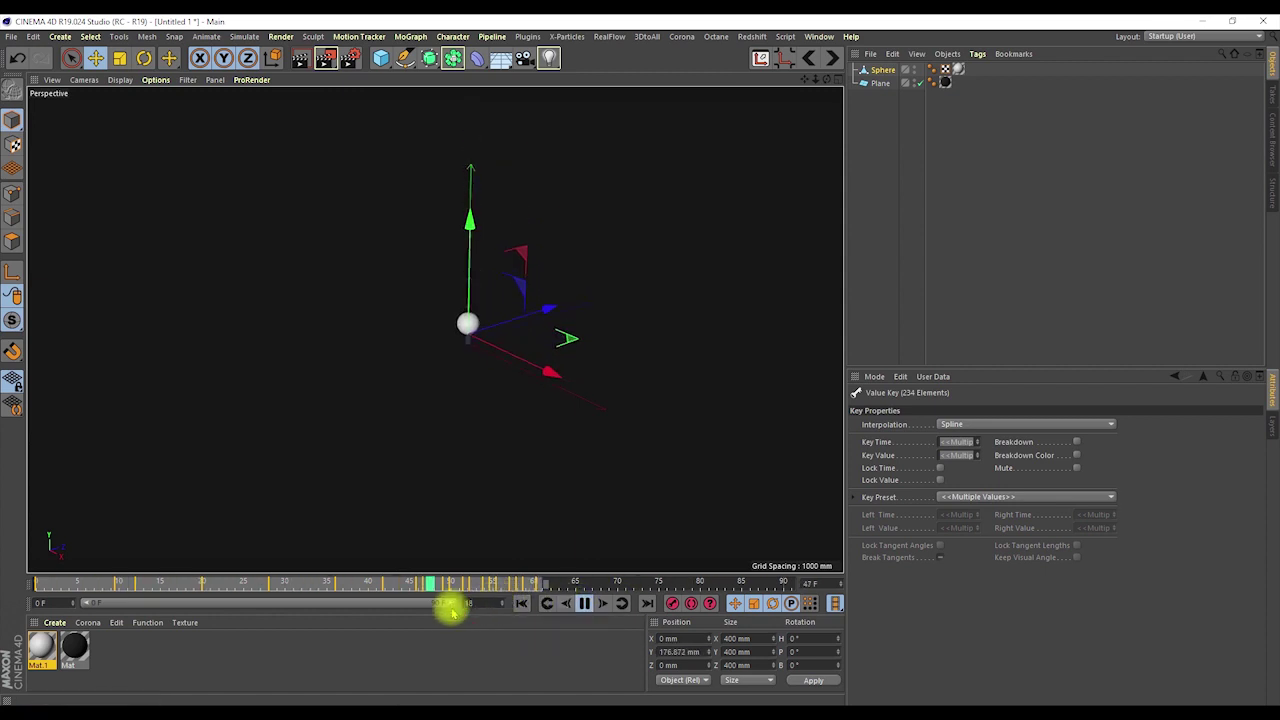
pyautogui.write('180')
pyautogui.press('Return')
pyautogui.moveTo(273, 602); pyautogui.dragTo(483, 628)
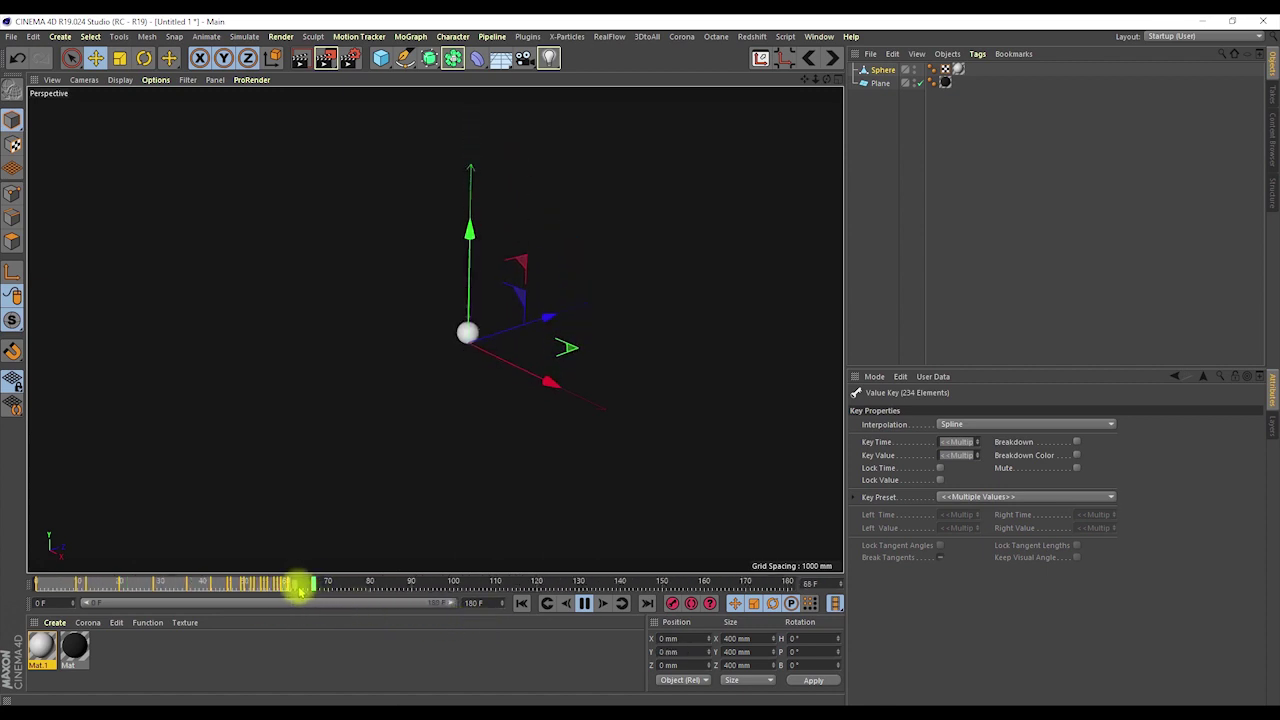
pyautogui.moveTo(296, 585); pyautogui.dragTo(790, 604)
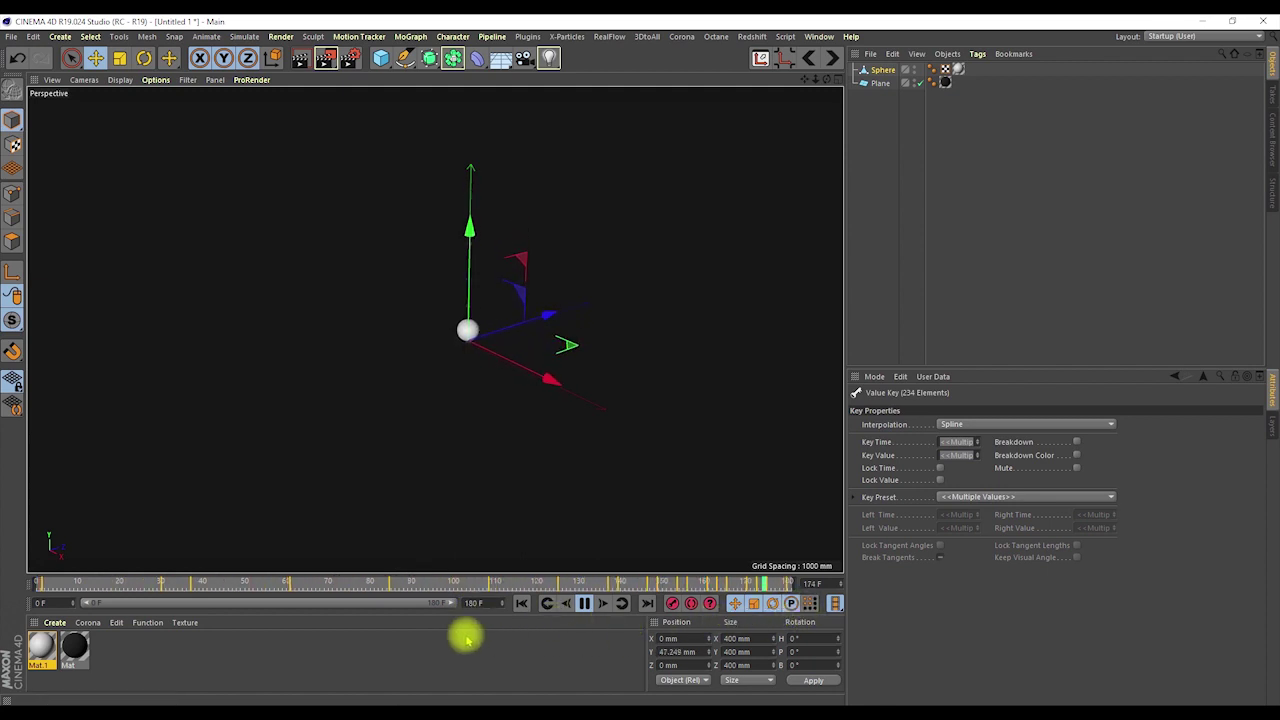
# - Deselect and reselect the sphere during playback to compare its timeline keys, and stop playback
pyautogui.click(1020, 211)
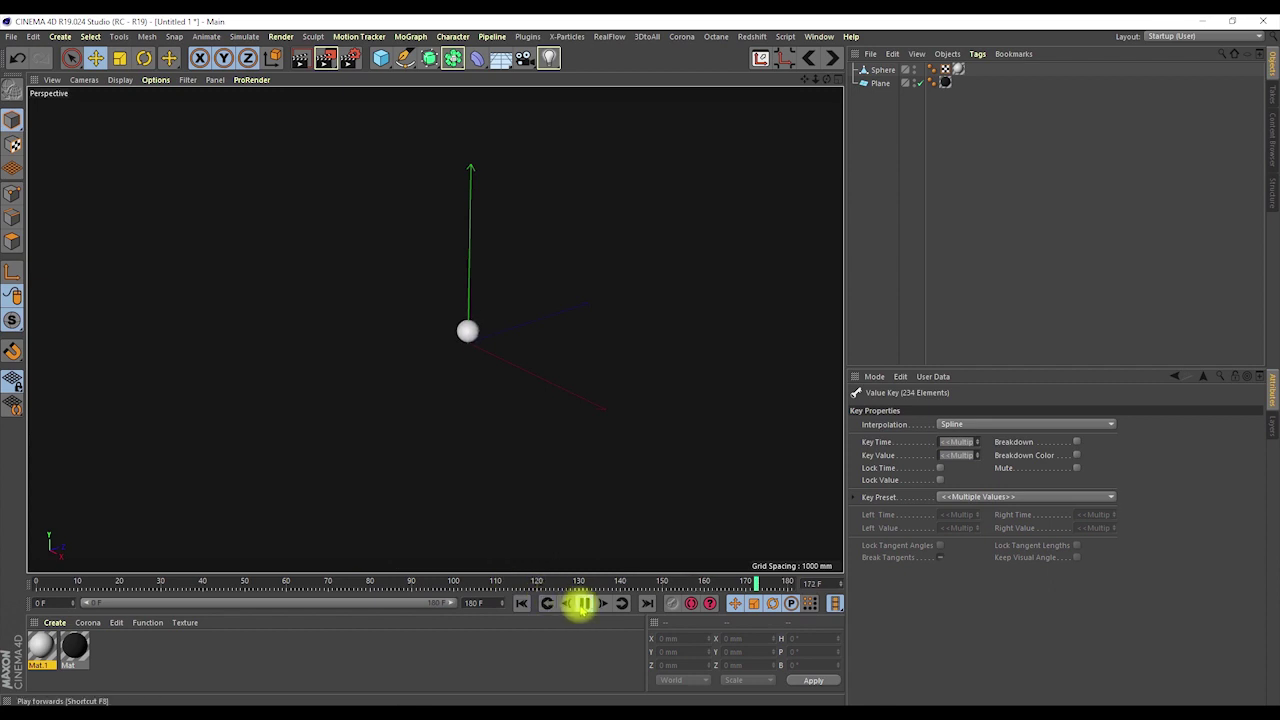
pyautogui.click(884, 70)
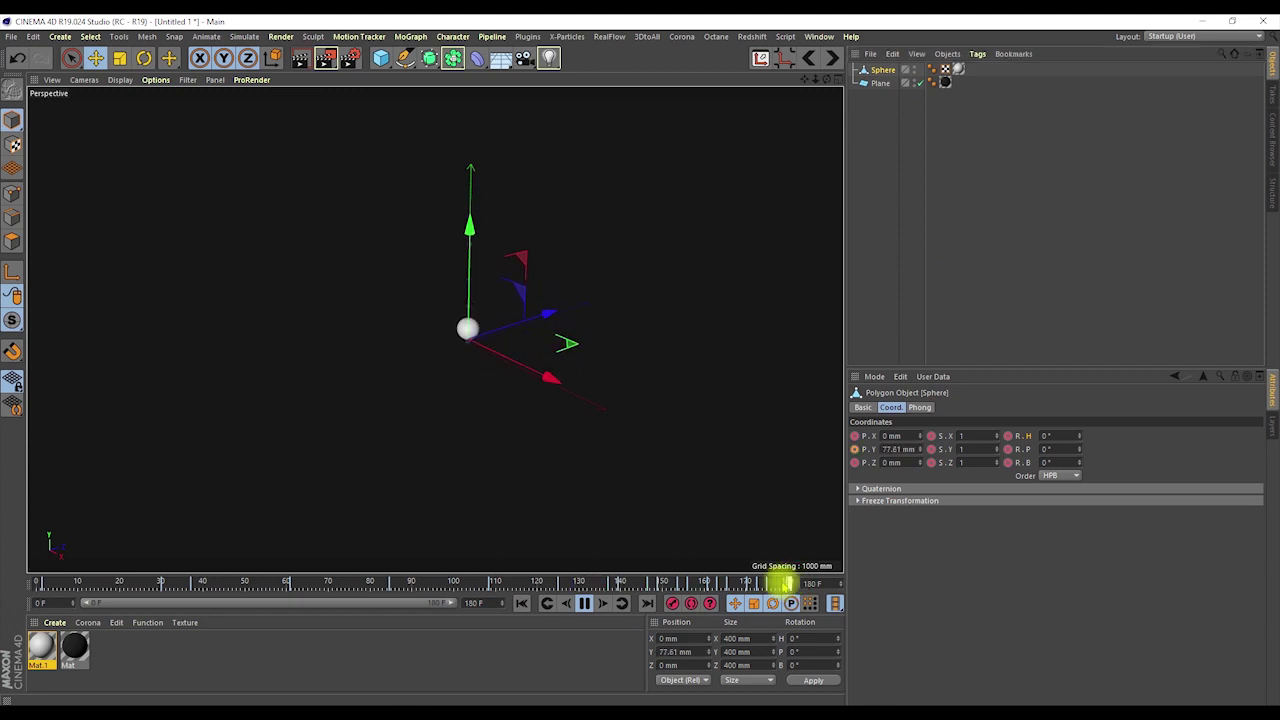
pyautogui.click(584, 603)
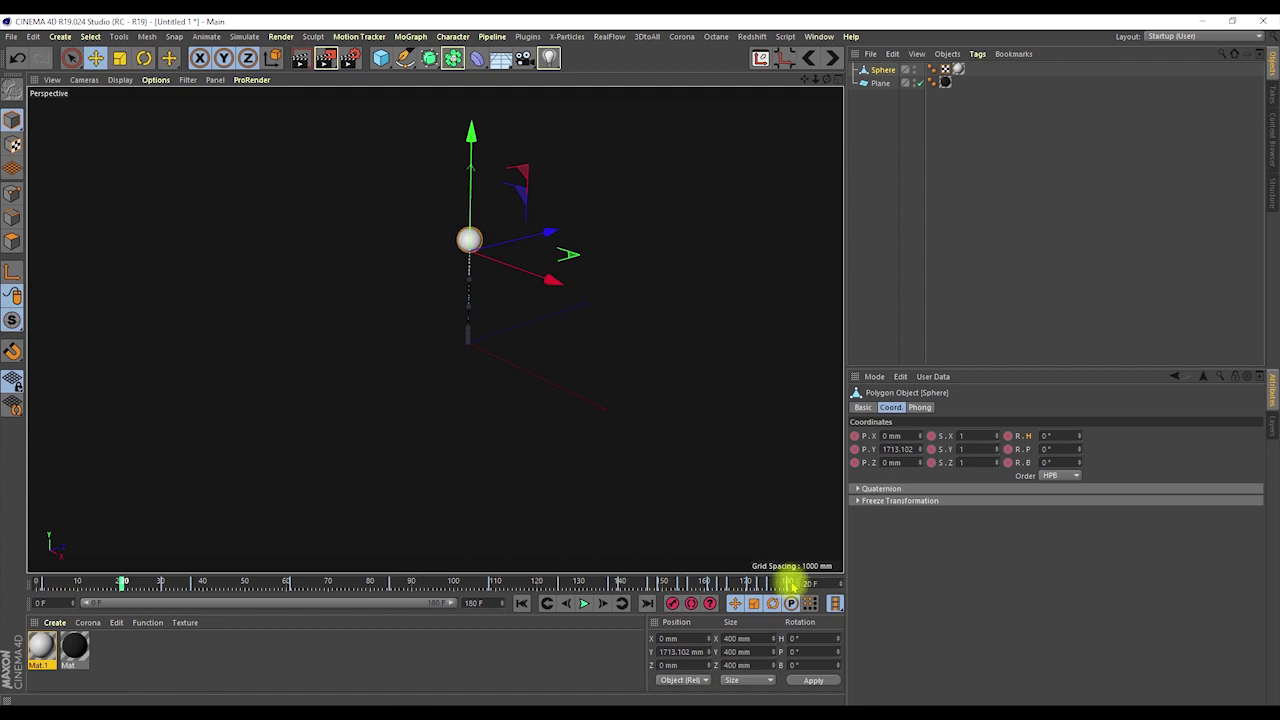
# - Select all of the sphere's keys and compress the range to end at about frame 125, and at about frame 87 during playback
pyautogui.moveTo(790, 588); pyautogui.dragTo(12, 583)
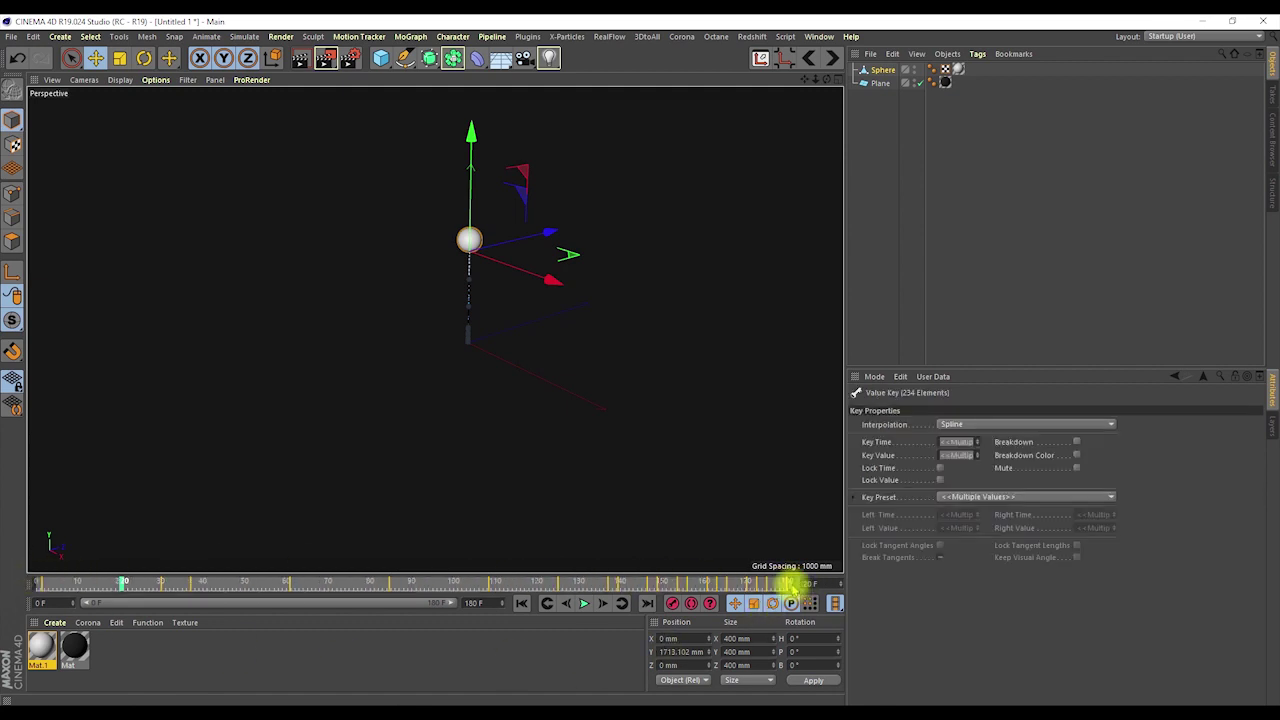
pyautogui.moveTo(790, 588); pyautogui.dragTo(563, 590)
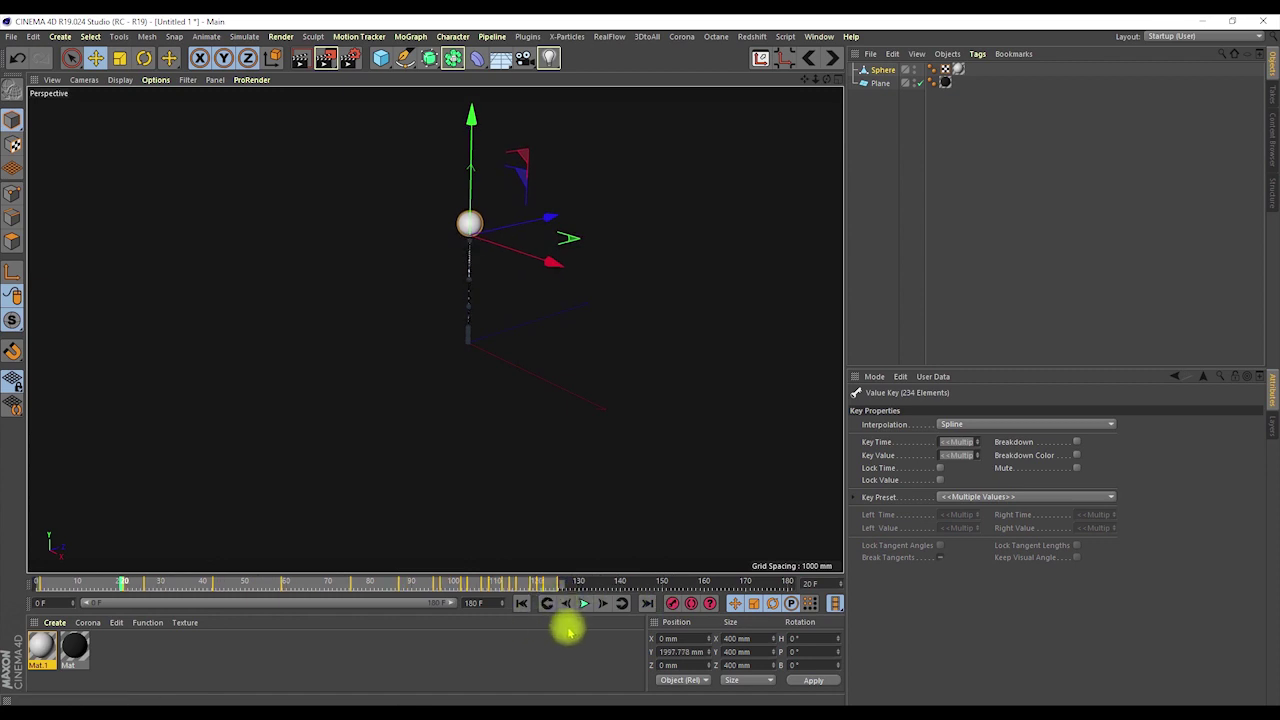
pyautogui.click(584, 604)
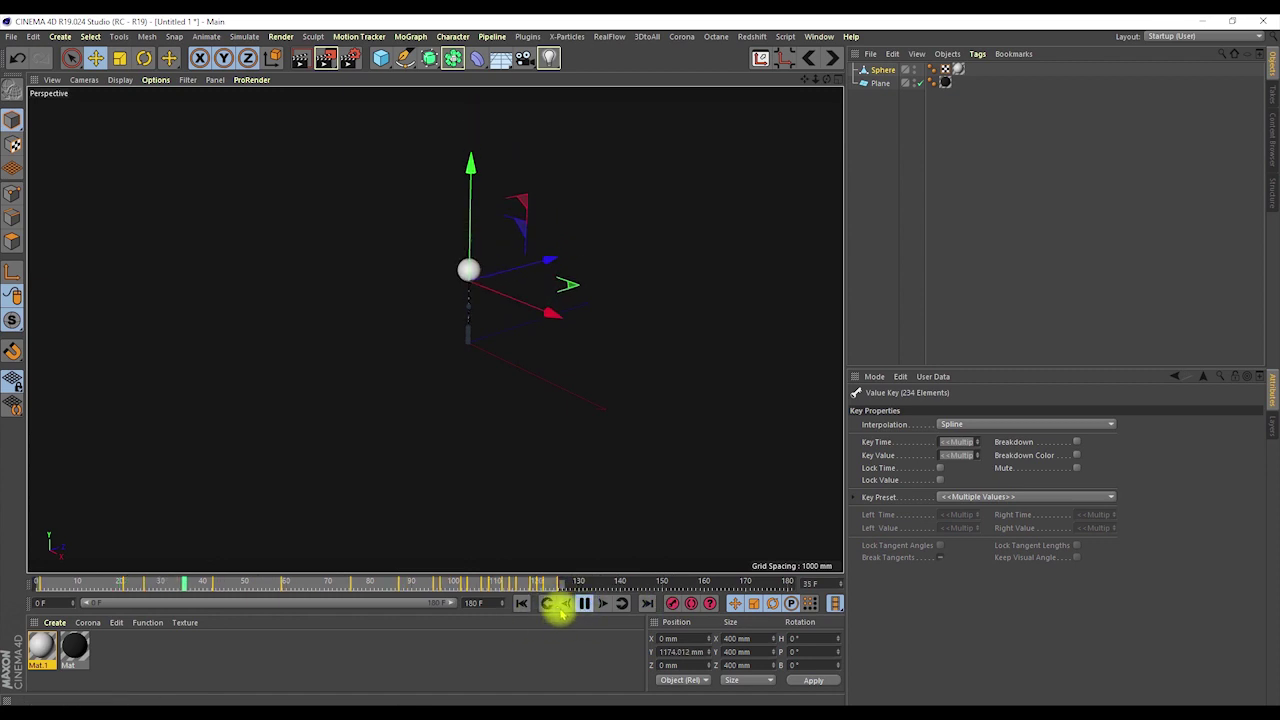
pyautogui.moveTo(563, 591); pyautogui.dragTo(413, 597)
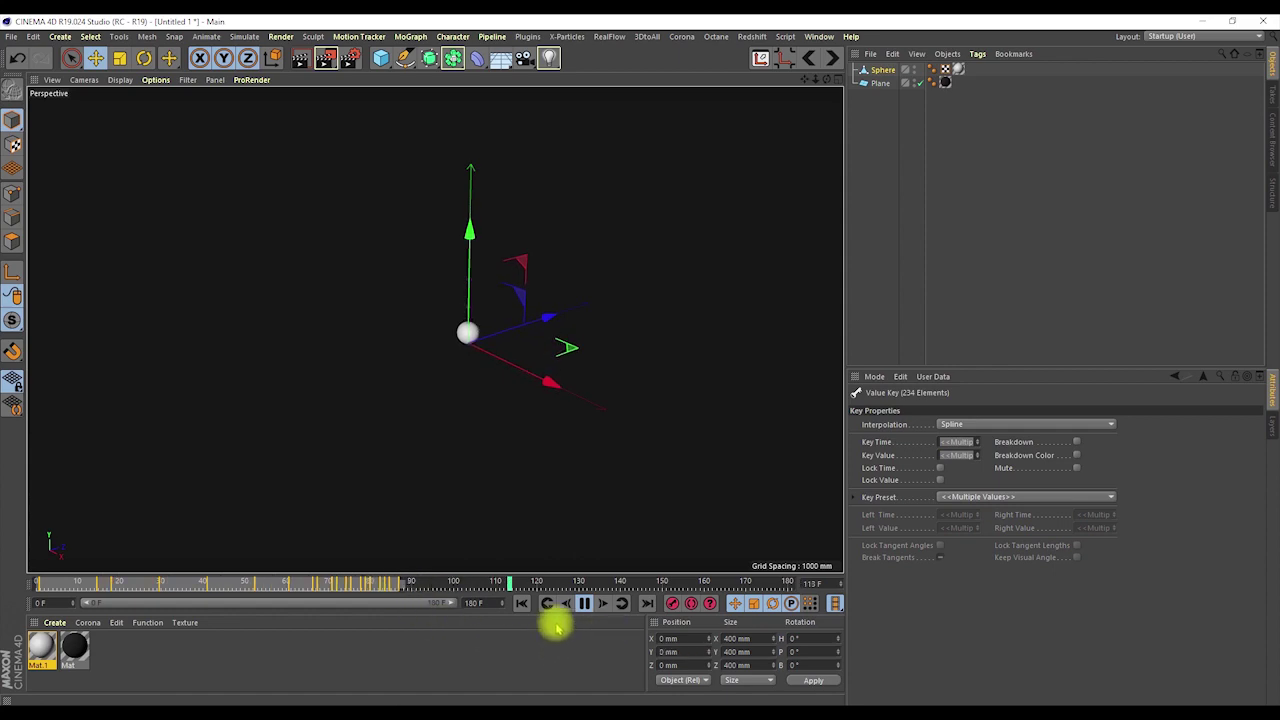